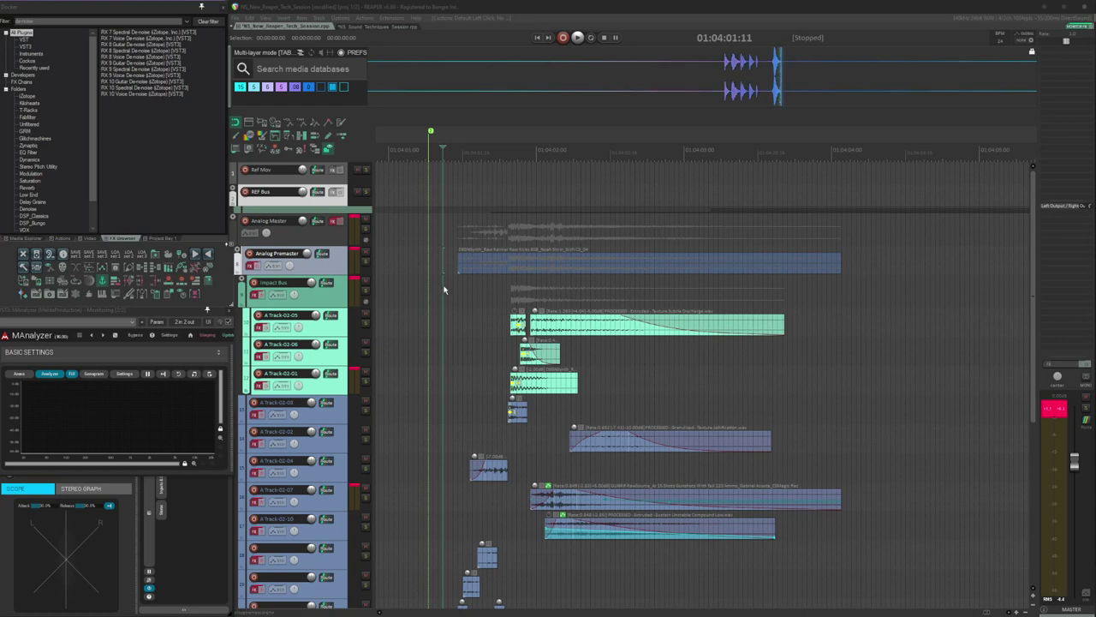
- Examine the Impact Bus and its three child tracks, A Track-02-05, A Track-02-06 and A Track-02-01
click(448, 285)
click(467, 322)
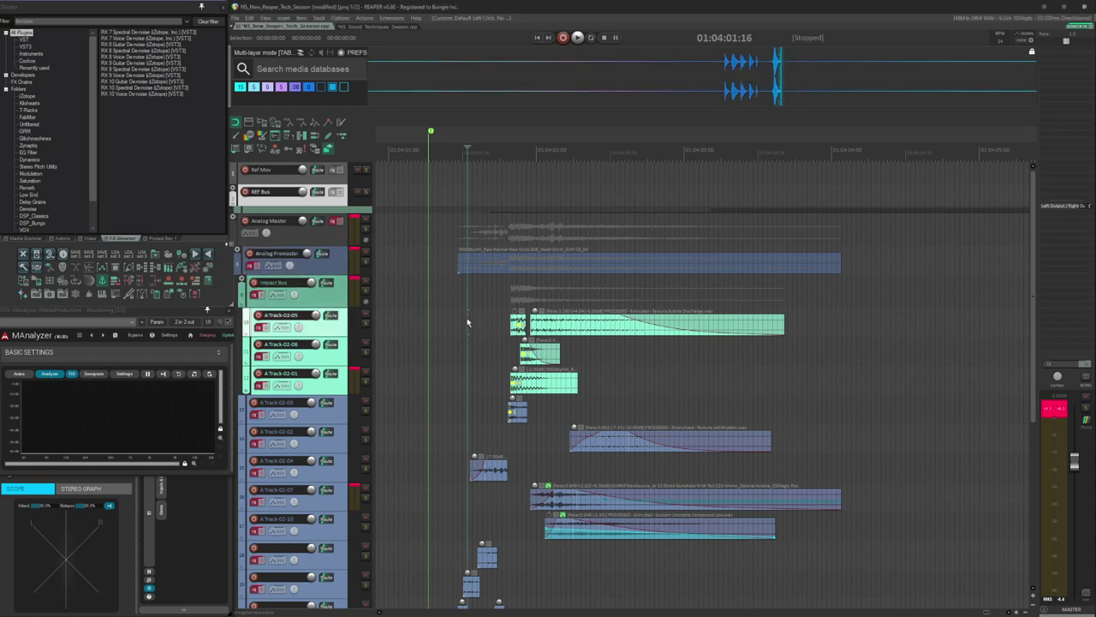
scroll(467, 322, up, 3)
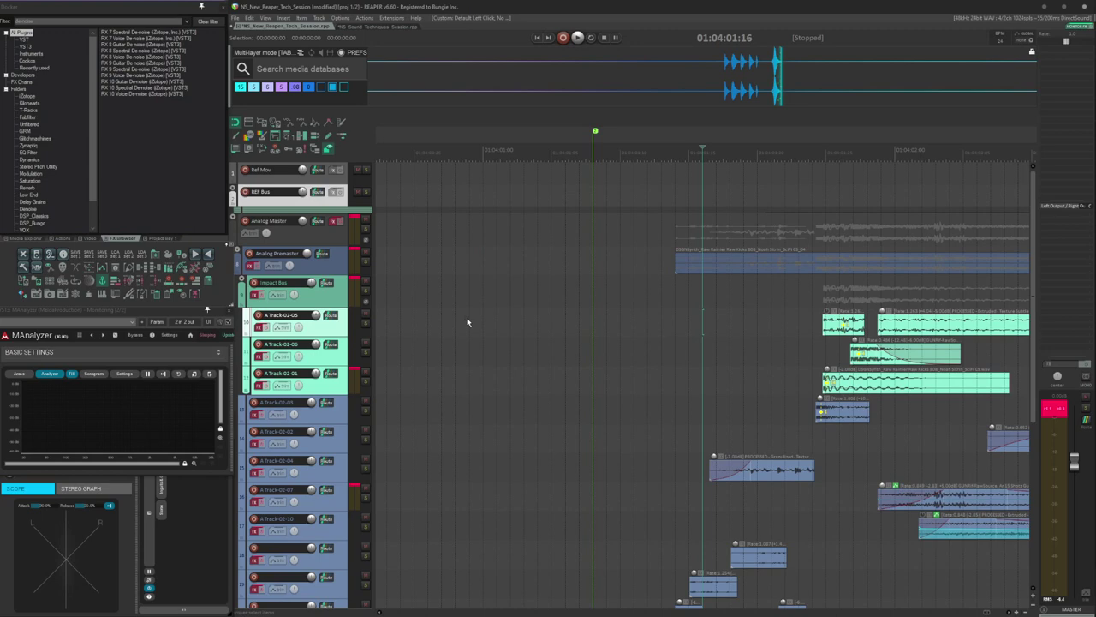
scroll(468, 322, right, 2)
scroll(470, 318, down, 4)
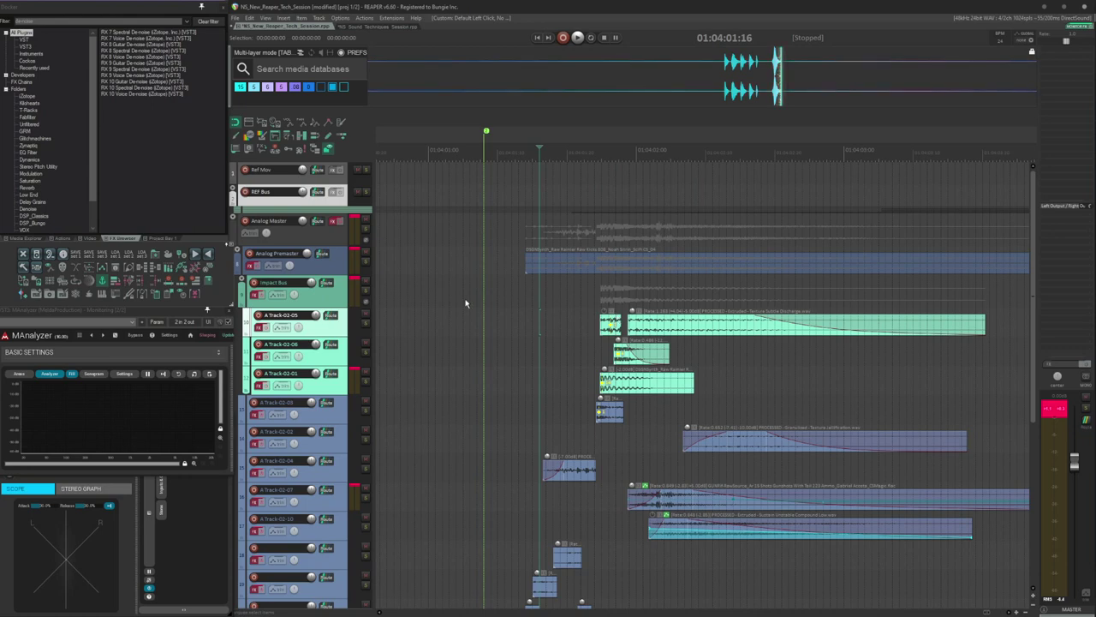
click(478, 292)
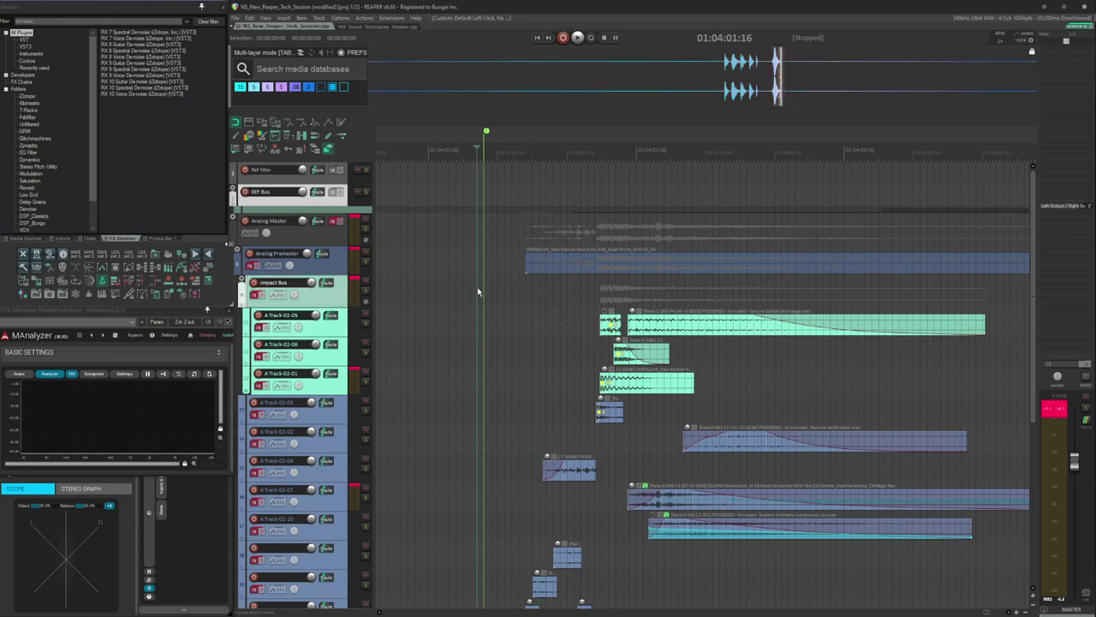
shift+click(449, 382)
scroll(471, 380, down, 3)
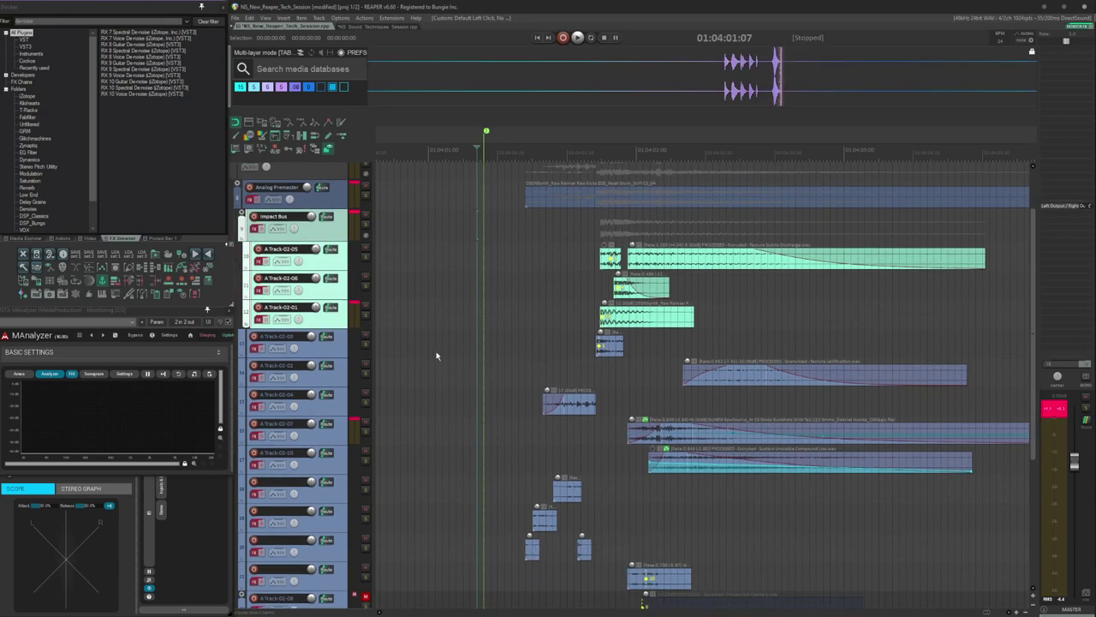
- Review the remaining layer tracks below the Impact Bus, from A Track-02-03 to the unnamed ones, and return to the Impact Bus
click(435, 355)
scroll(436, 355, down, 4)
click(443, 370)
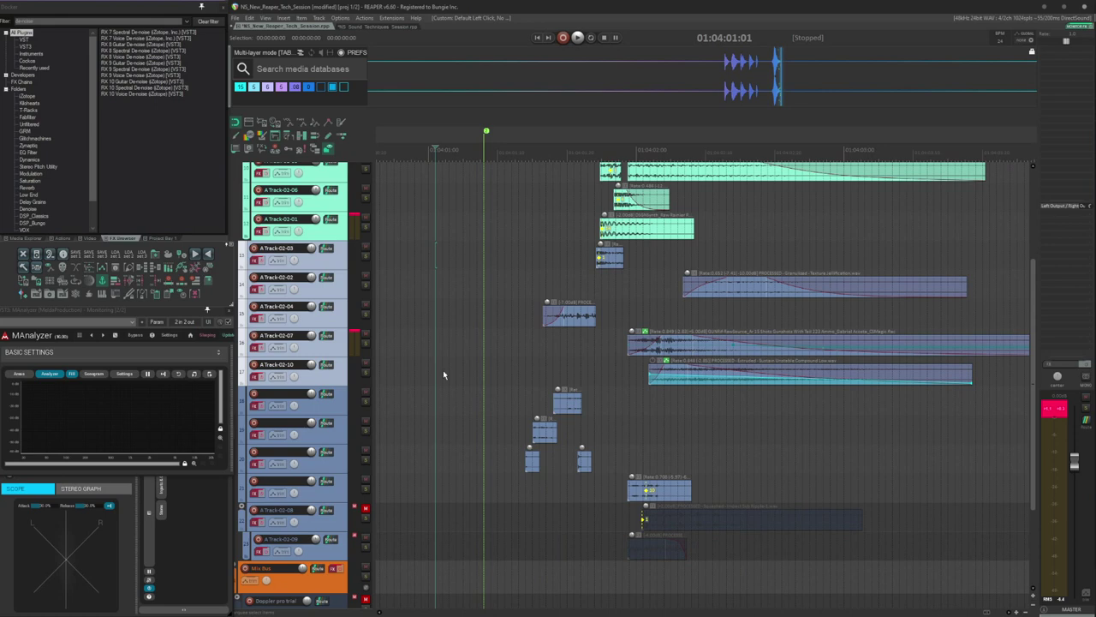
scroll(443, 370, down, 2)
click(420, 451)
scroll(485, 440, up, 5)
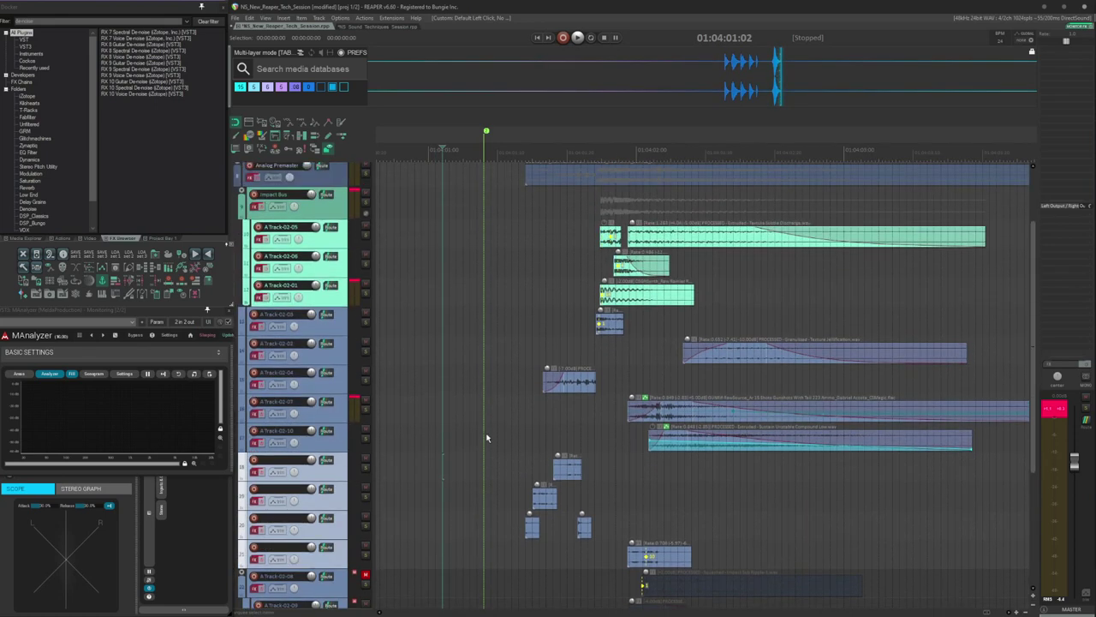
click(513, 291)
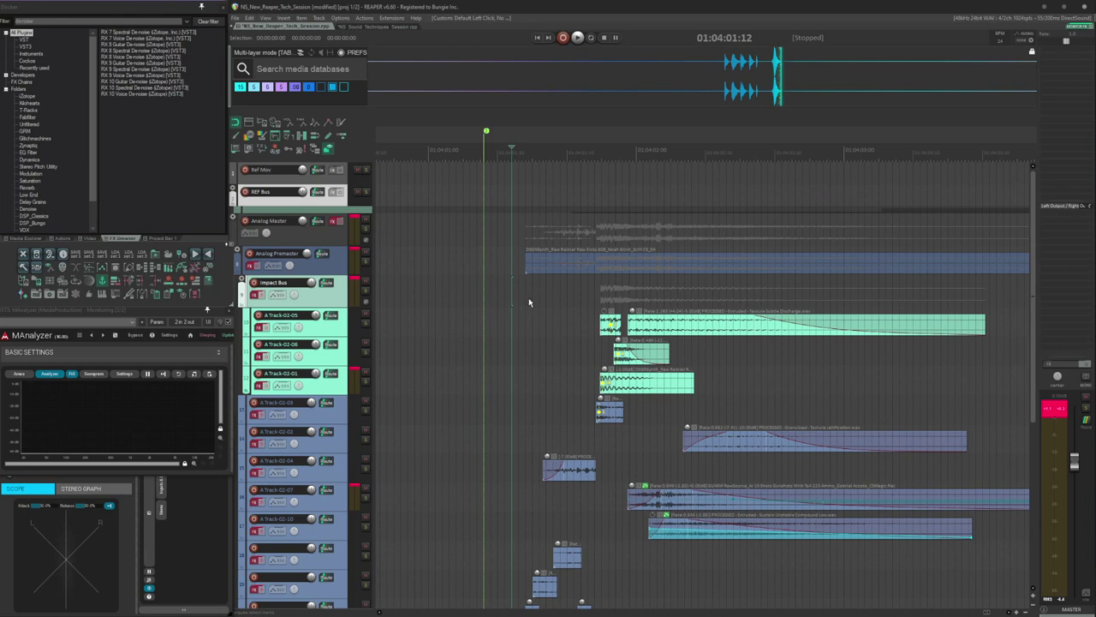
- Solo A Track-02-05 and audition its first short clip
click(572, 325)
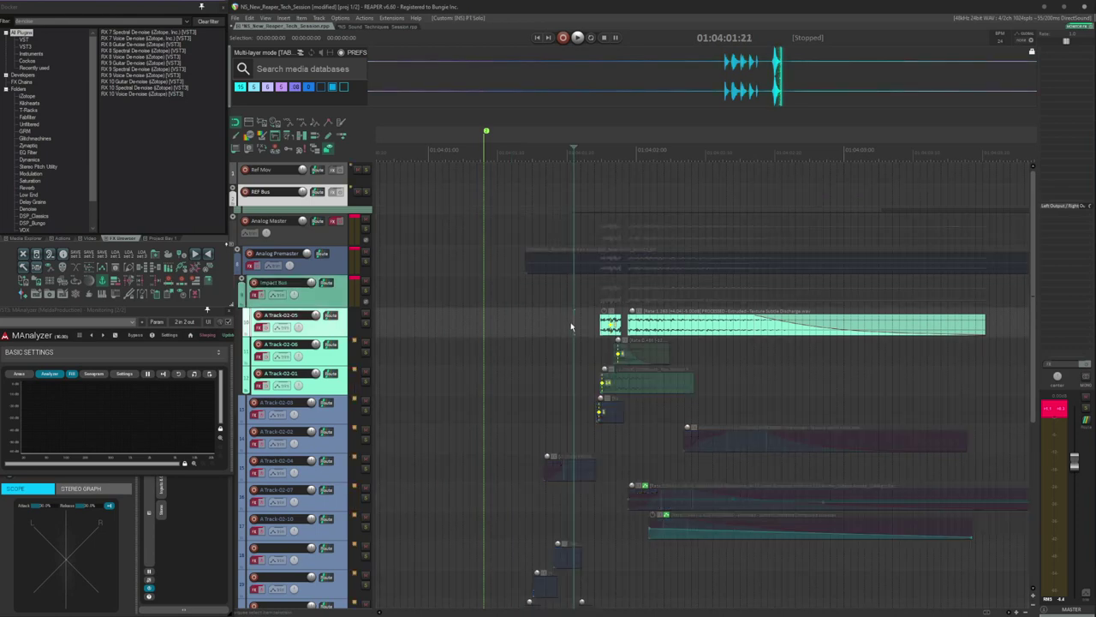
key(shift+s)
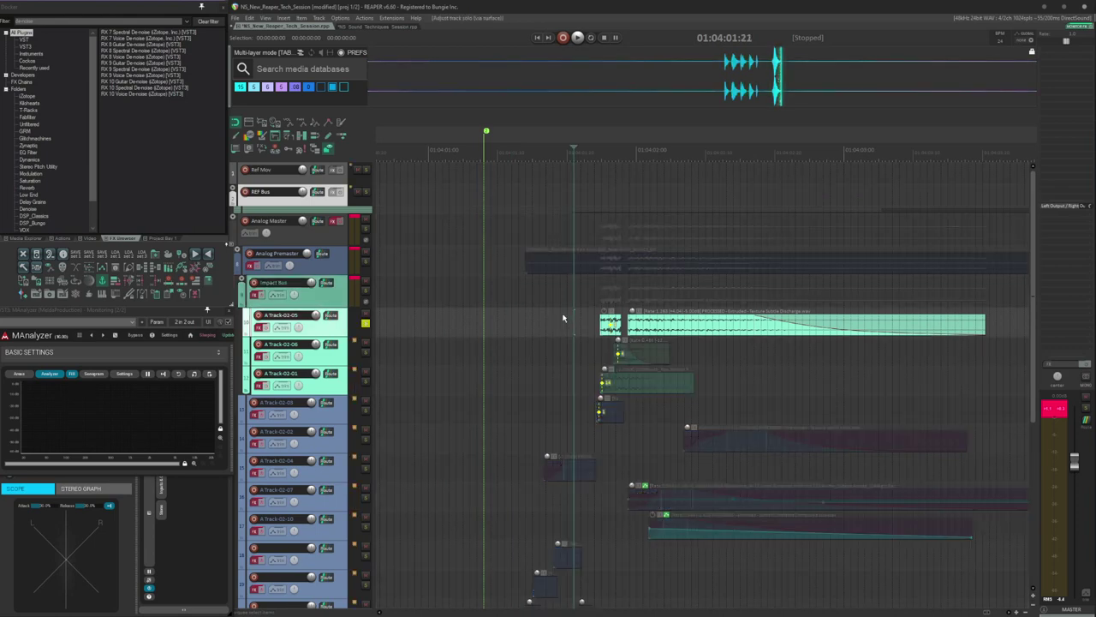
scroll(562, 318, right, 2)
key(space)
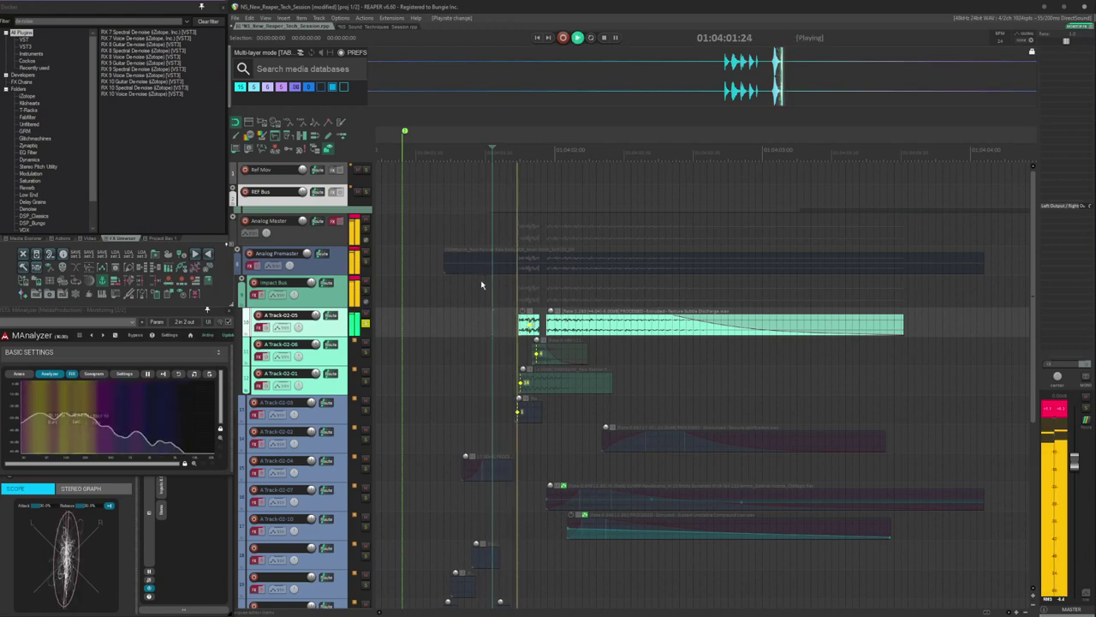
key(space)
- Paste a copy of A Track-02-05's first short clip on the same track at 01:04:04:28 and extend its end
key(Tab)
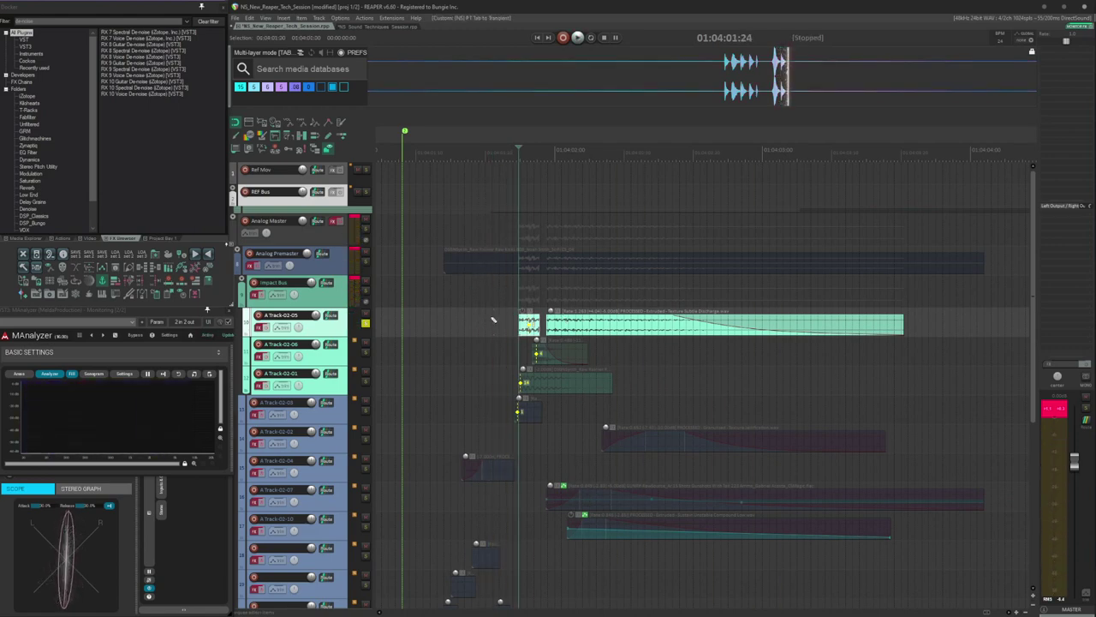
scroll(491, 321, down, 1)
scroll(655, 331, right, 5)
click(655, 330)
key(ctrl+v)
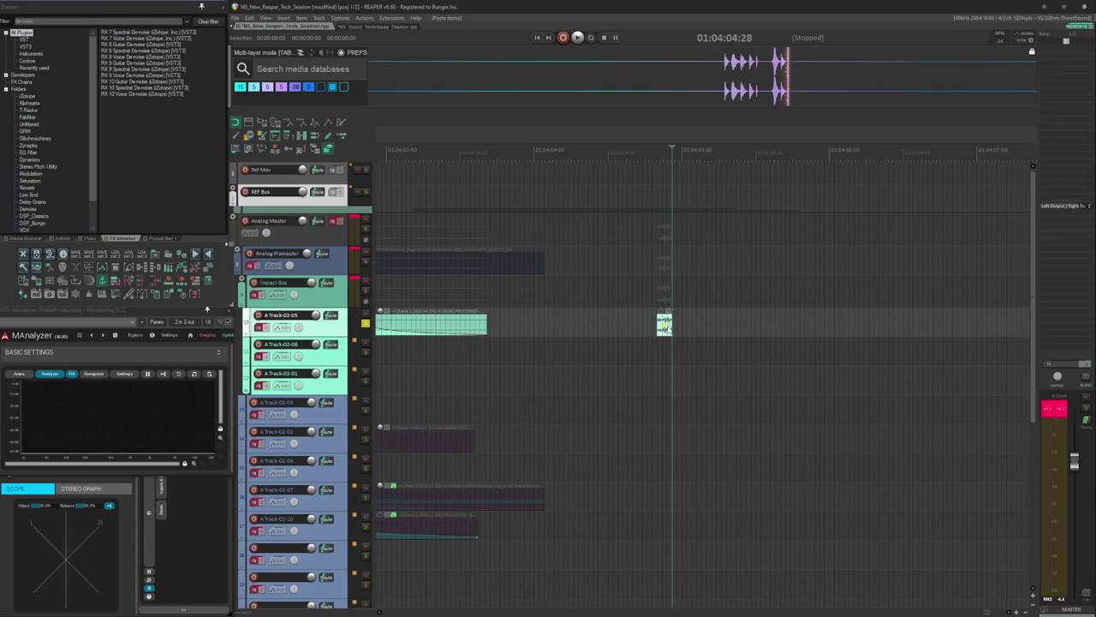
drag(670, 329, 923, 329)
scroll(923, 328, right, 3)
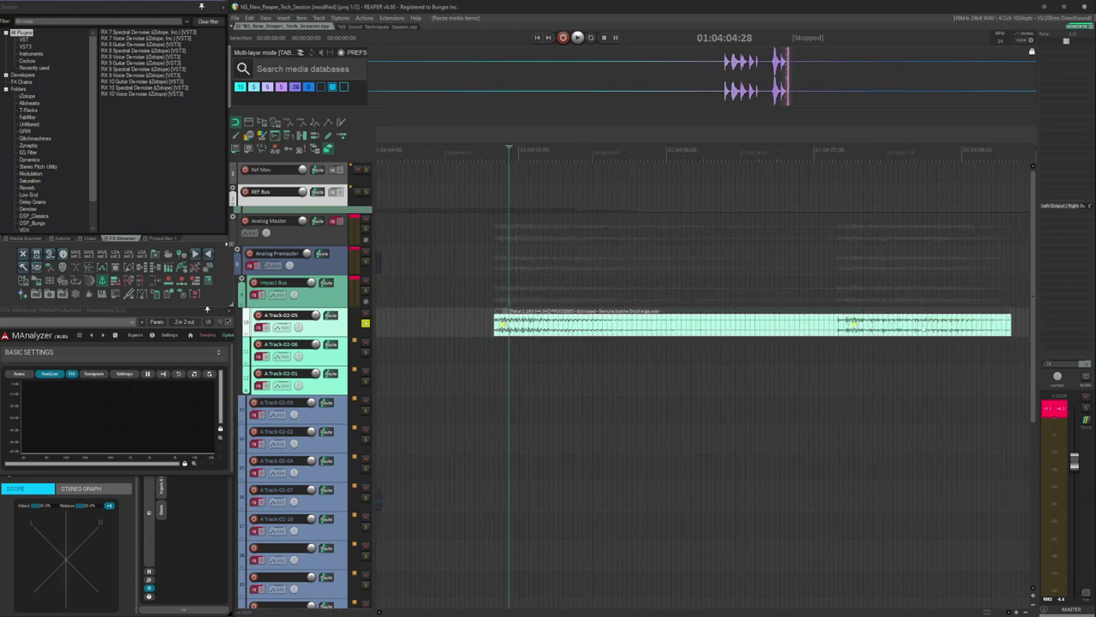
- Trim the copied clip's end at 01:04:06:28, then reset its rate and pitch and extend its start to reveal the original sound
click(804, 327)
key(s)
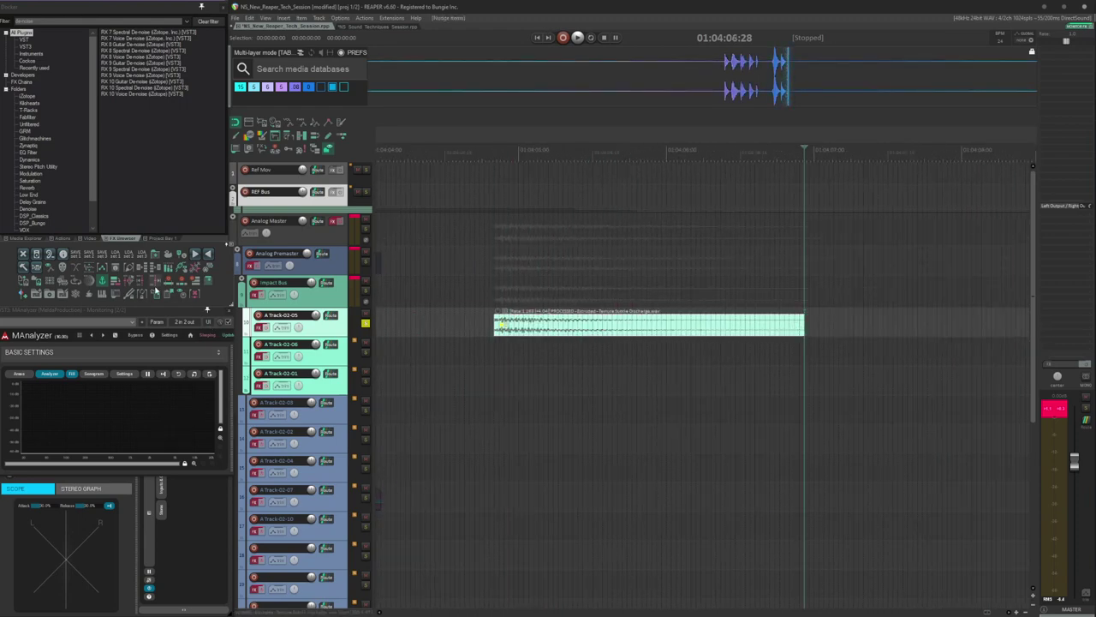
click(129, 293)
drag(494, 326, 445, 325)
- Audition the unpitched copy on A Track-02-05 from 01:04:04:15 without its track effects
click(438, 321)
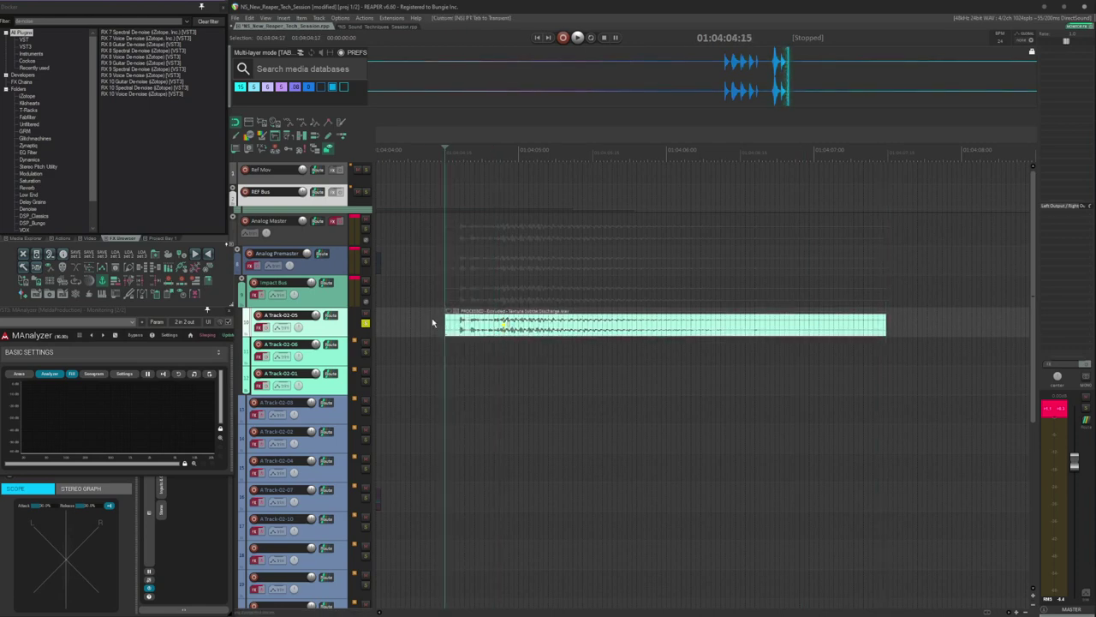
key(space)
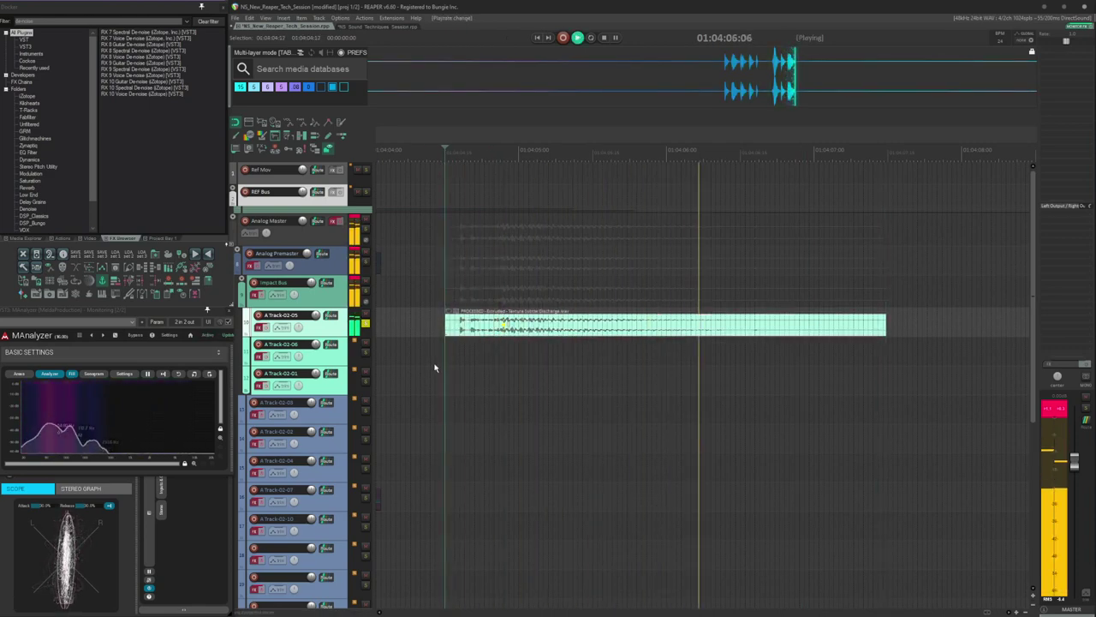
key(space)
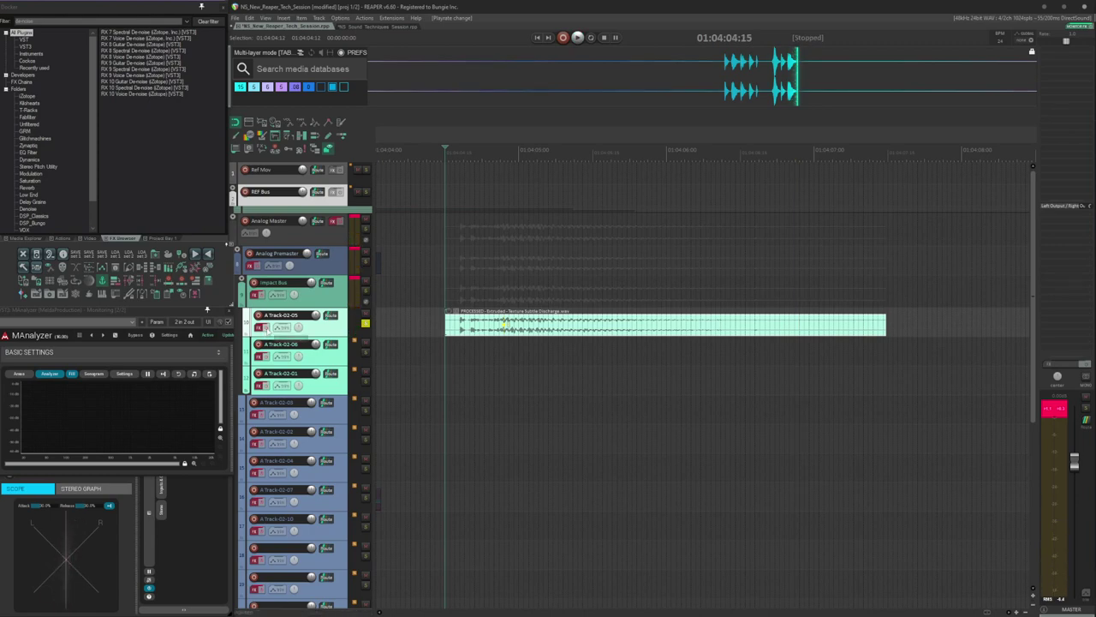
- Enable and open A Track-02-05's FX chain, bypass Saturation Knob, and inspect the EQ section of bx_console AMEK 9099
click(259, 327)
drag(499, 200, 638, 60)
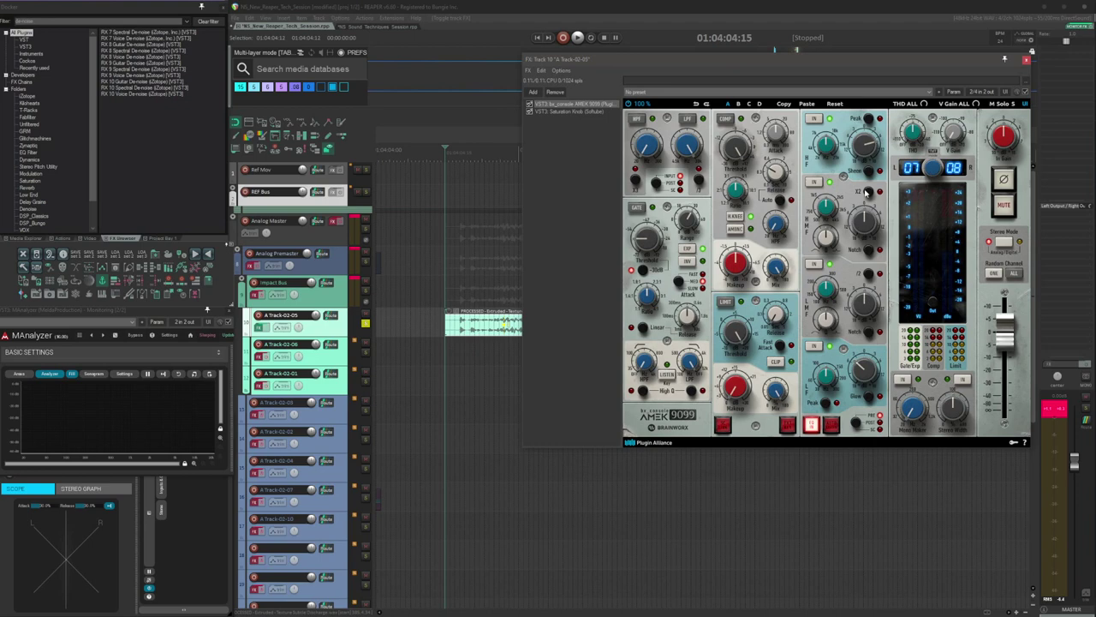
click(530, 111)
click(861, 147)
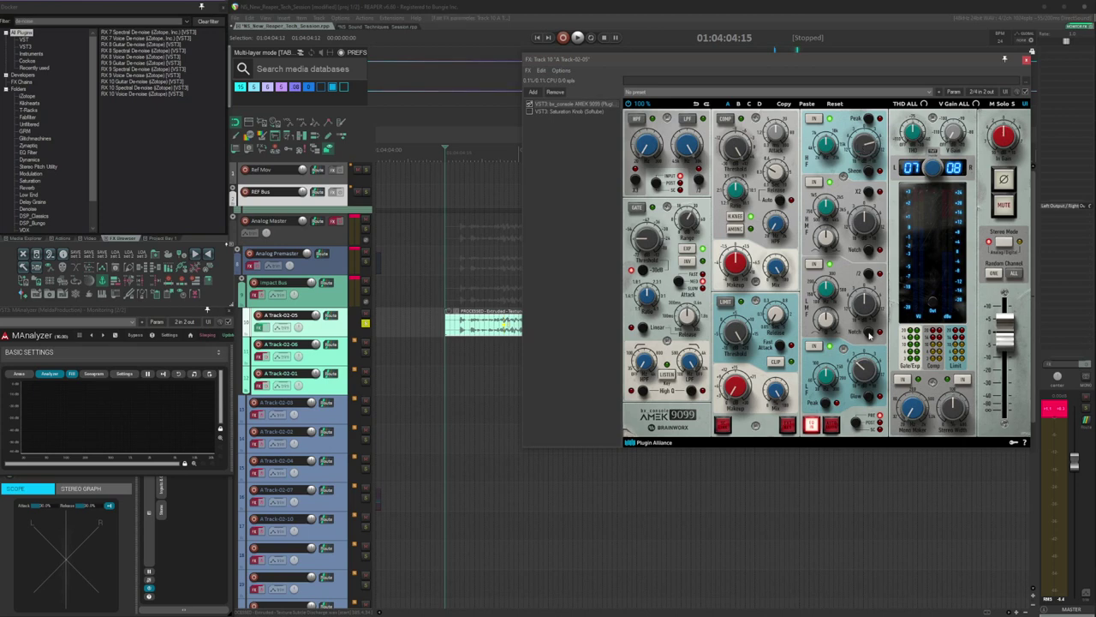
mouse_move(864, 150)
mouse_move(867, 379)
mouse_move(828, 384)
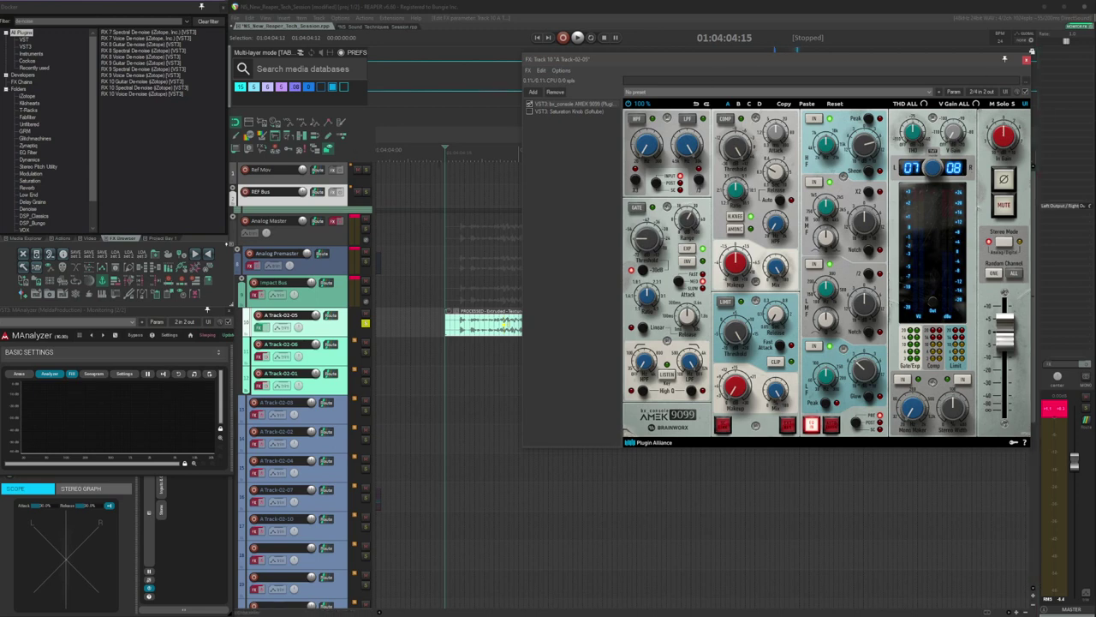
- Audition the copied clip through bx_console AMEK 9099 alone, with the FX window moved off the waveform
drag(639, 65, 750, 70)
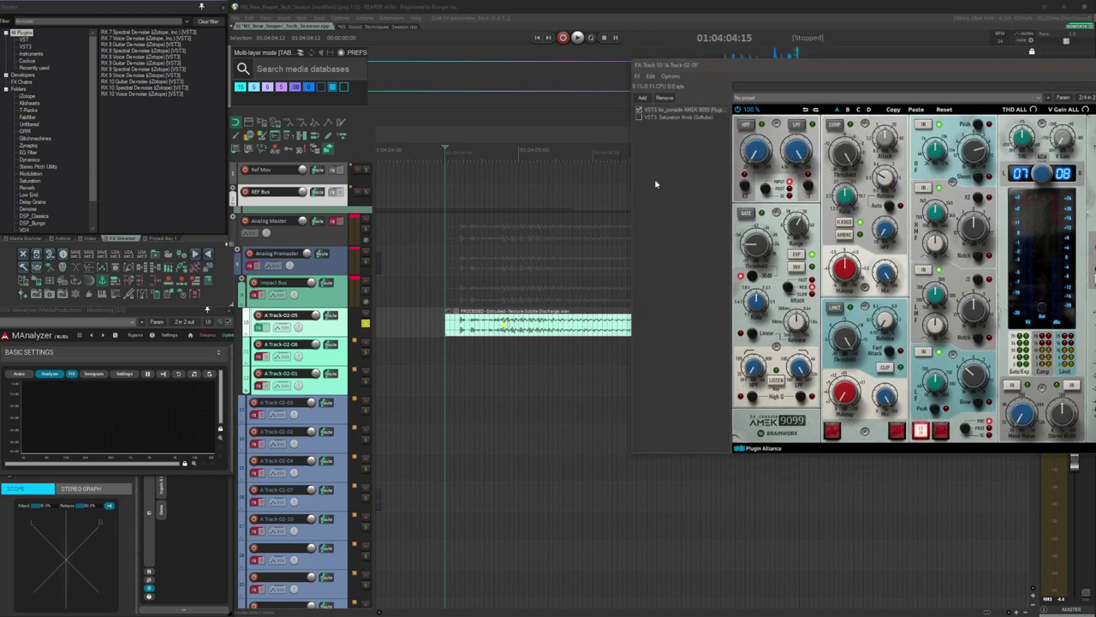
key(space)
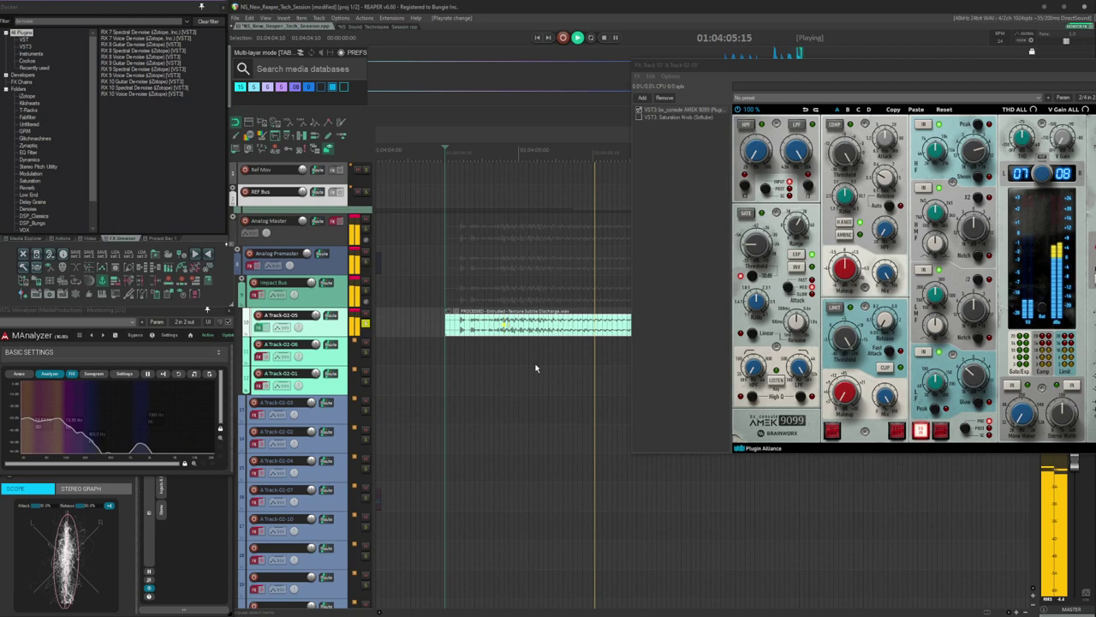
key(space)
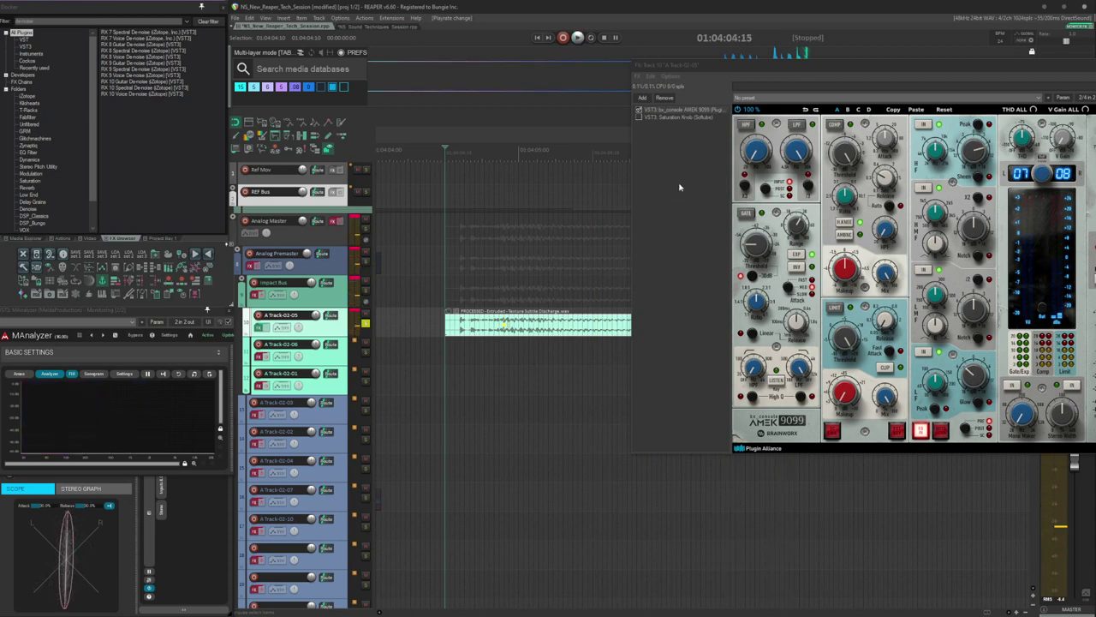
- Enable the Softube Saturation Knob on A Track-02-05, audition the clip with both effects, and close the FX window
click(651, 117)
click(639, 117)
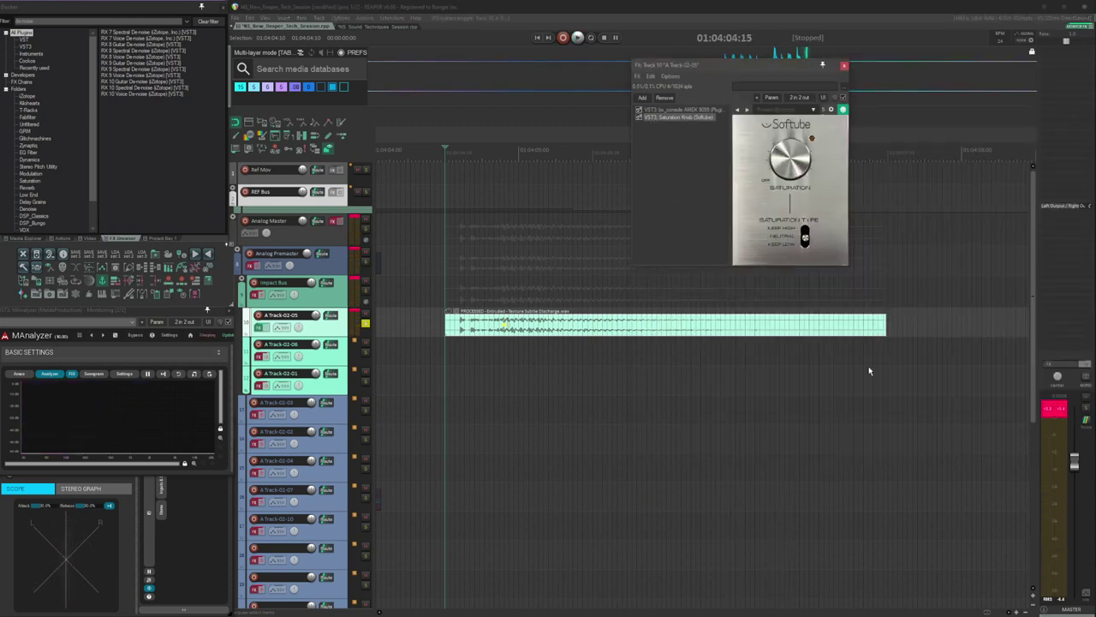
key(space)
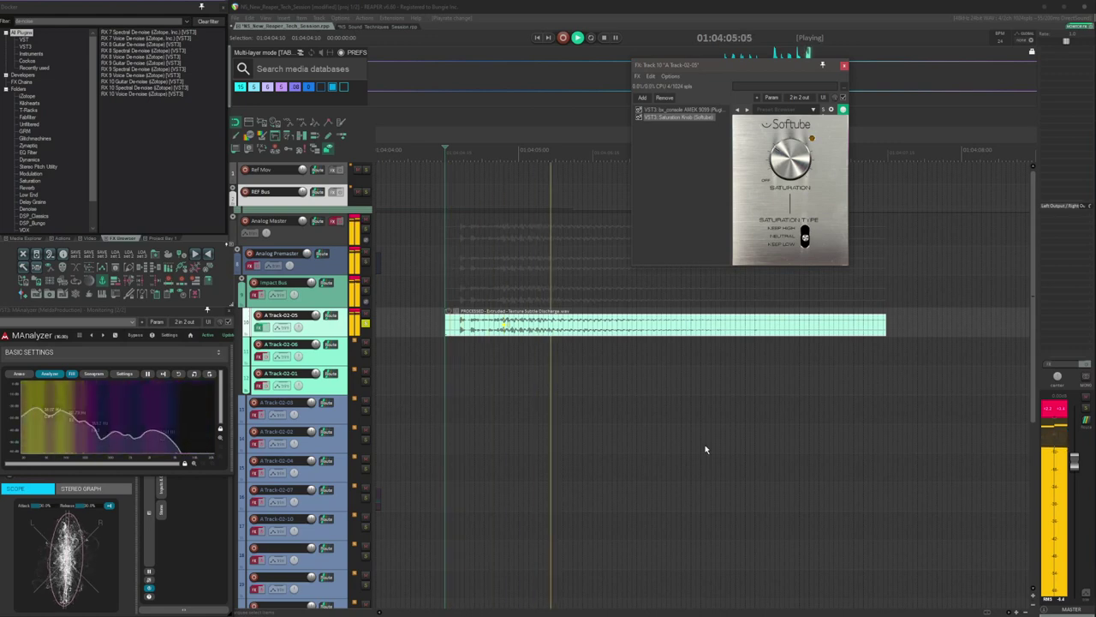
key(space)
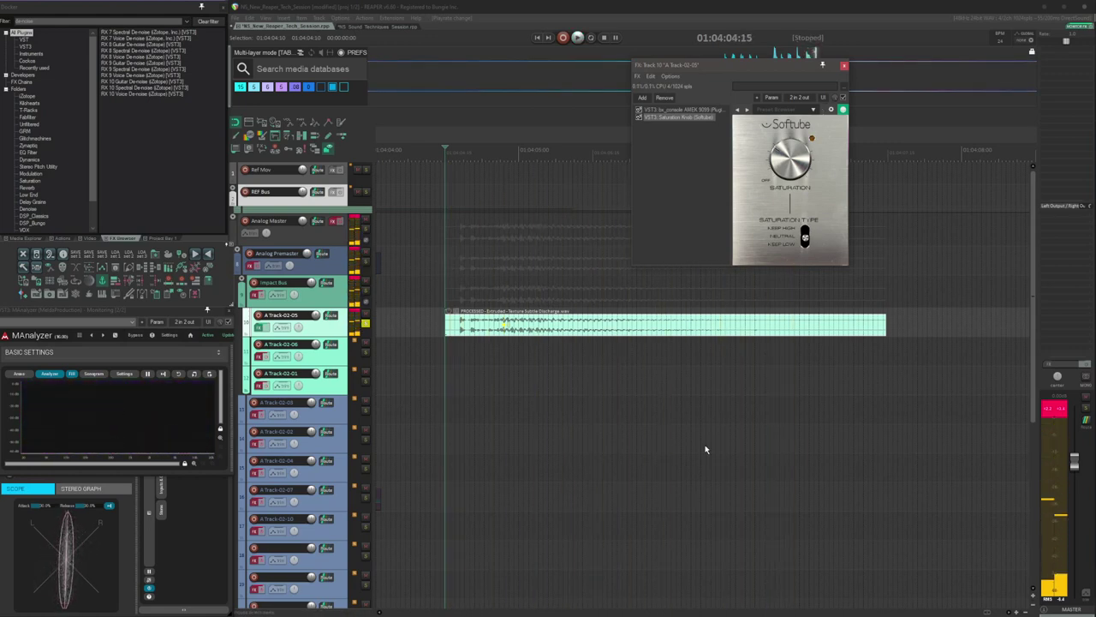
click(844, 66)
- Solo A Track-02-06 and select its gunshot clip at 01:04:01:26
click(476, 434)
click(543, 364)
scroll(549, 366, down, 5)
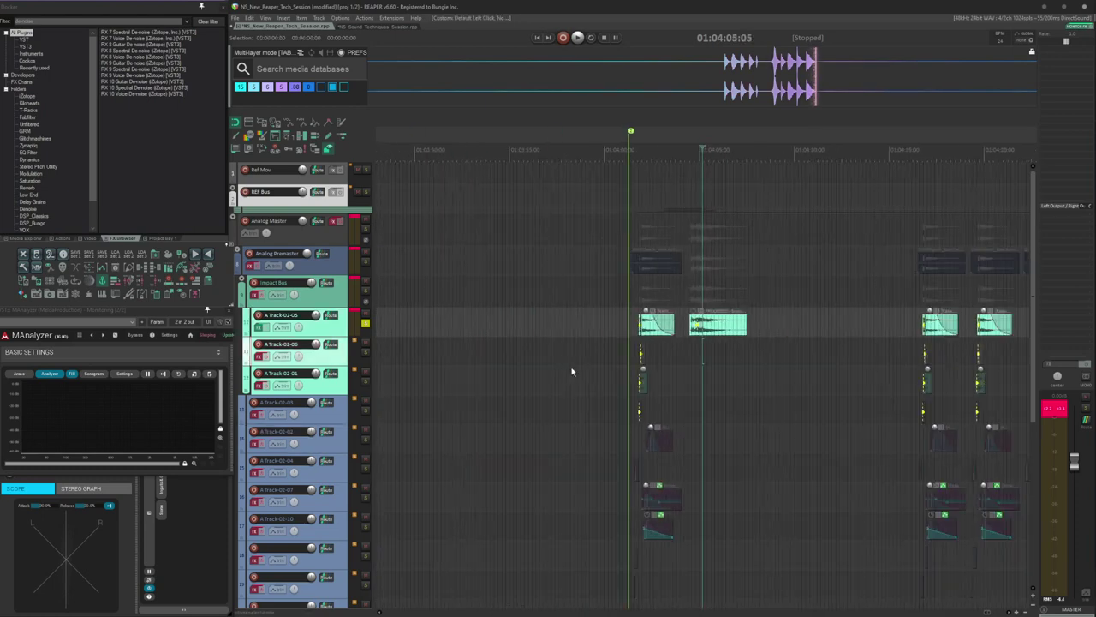
click(582, 363)
key(ctrl+Right)
key(s)
scroll(753, 381, up, 4)
scroll(769, 386, up, 3)
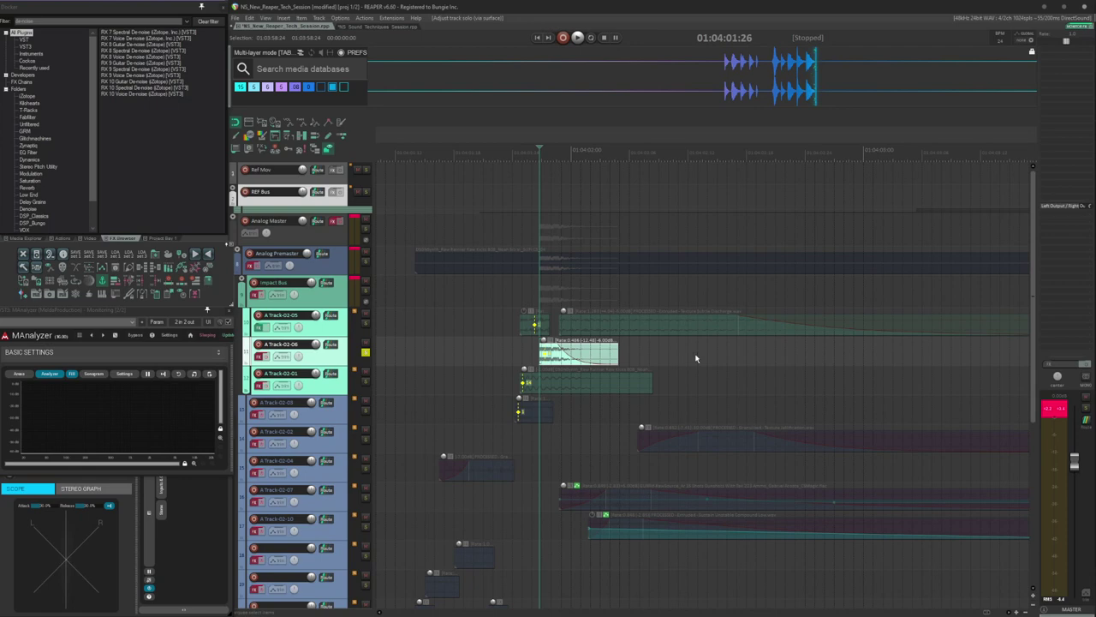
- Paste a copy of the gunshot clip farther along A Track-02-06 and extend both of its edges
scroll(697, 357, down, 4)
click(734, 356)
key(ctrl+v)
click(687, 360)
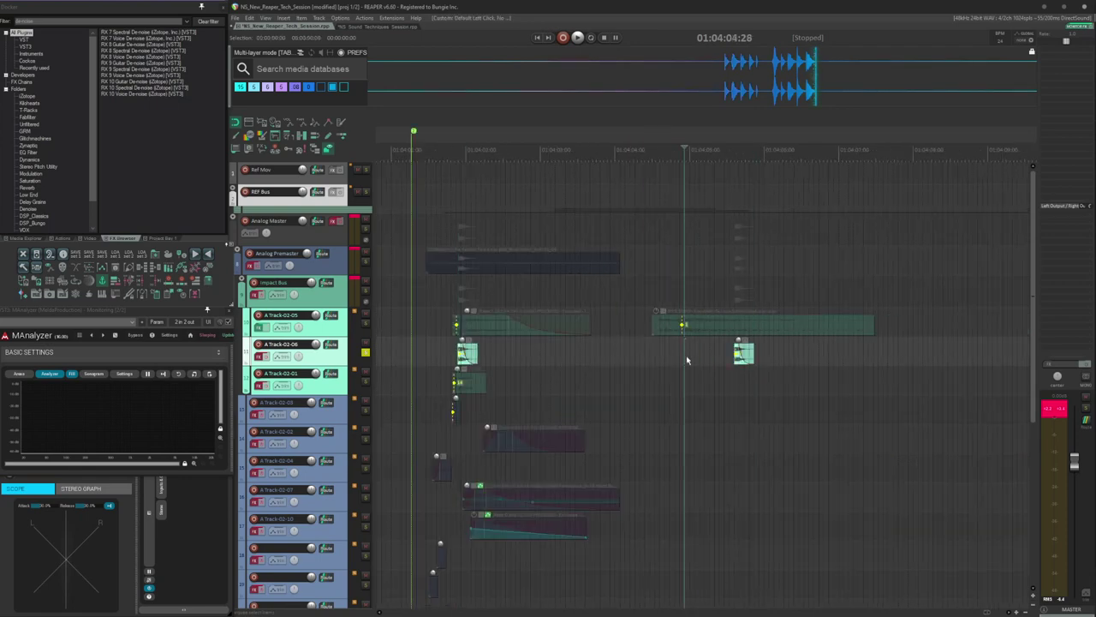
key(Tab)
scroll(681, 364, up, 4)
mouse_move(702, 353)
mouse_down()
mouse_move(528, 353)
mouse_move(689, 353)
mouse_up()
drag(756, 353, 1026, 353)
- Reset the rate and pitch of the copied gunshot clip and audition it from its start at 01:04:05:16
click(548, 358)
click(428, 358)
key(Tab)
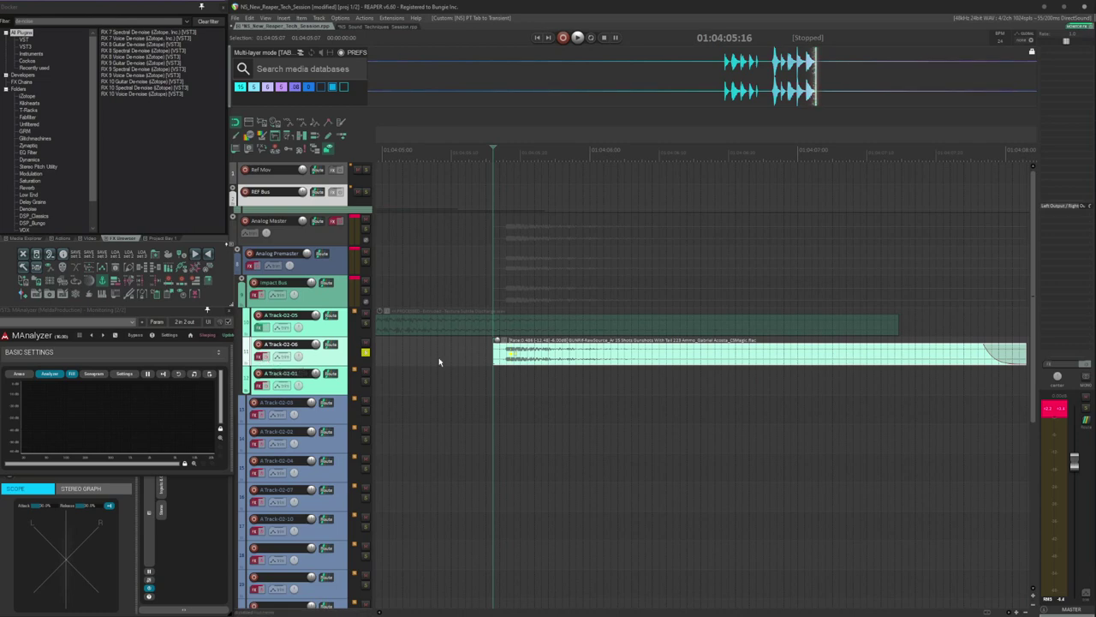
click(132, 293)
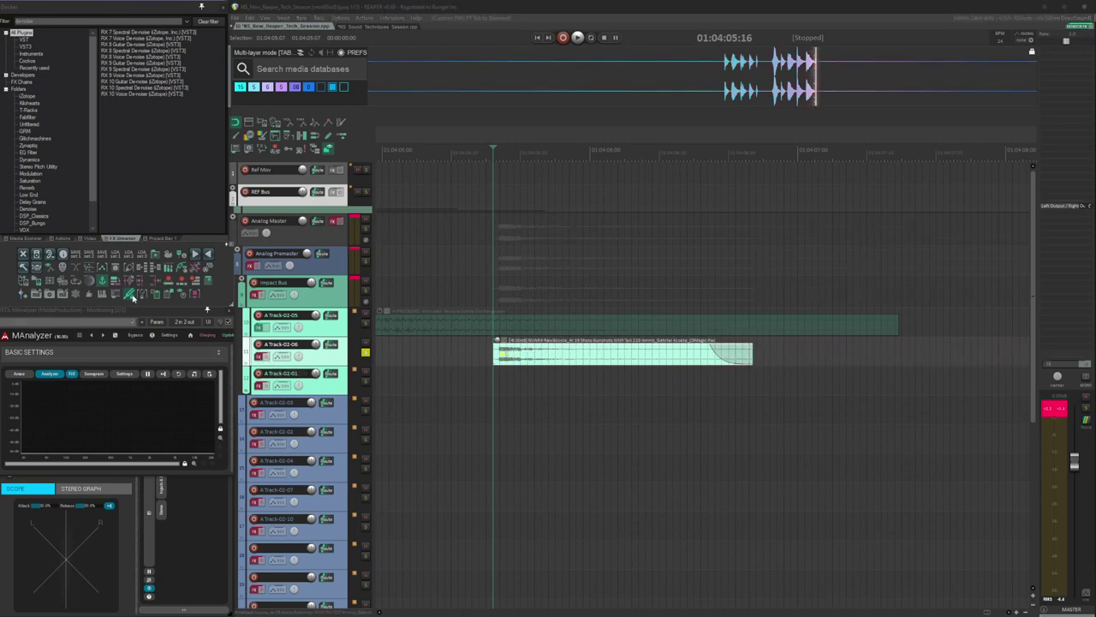
key(space)
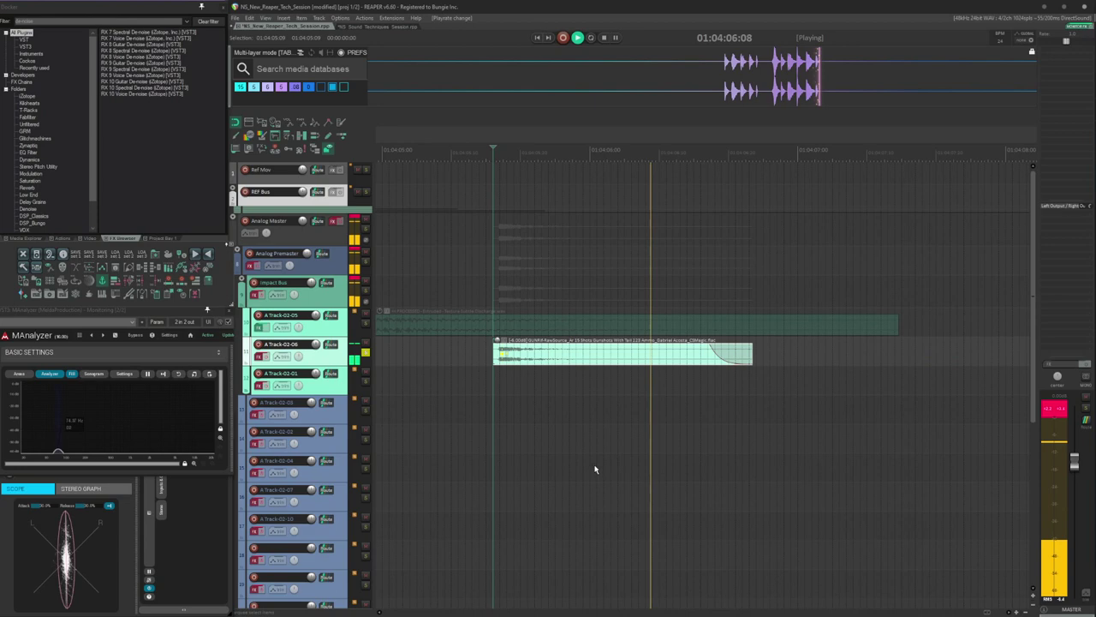
- Stop playback and return to the start of the original pitched gunshot clip on A Track-02-06 at 01:04:01:26
scroll(609, 400, down, 3)
scroll(610, 401, left, 1)
click(513, 354)
key(F1)
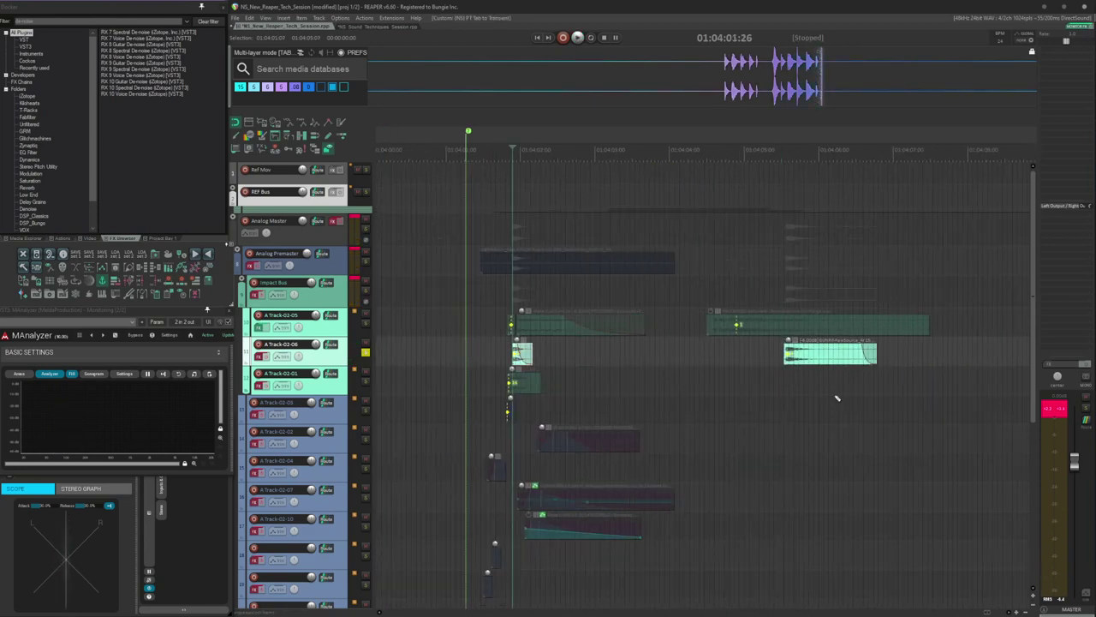
scroll(836, 397, up, 5)
scroll(829, 395, down, 3)
scroll(814, 388, right, 3)
scroll(793, 378, left, 2)
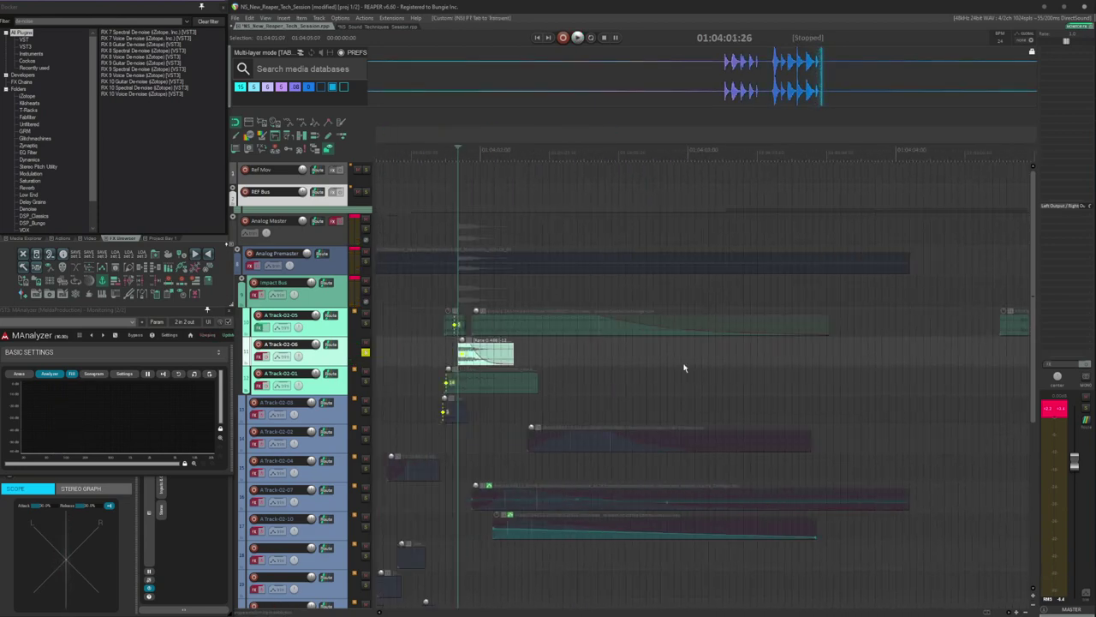
- Audition the pitched gunshot clip on A Track-02-06 from its start at 01:04:01:26
key(space)
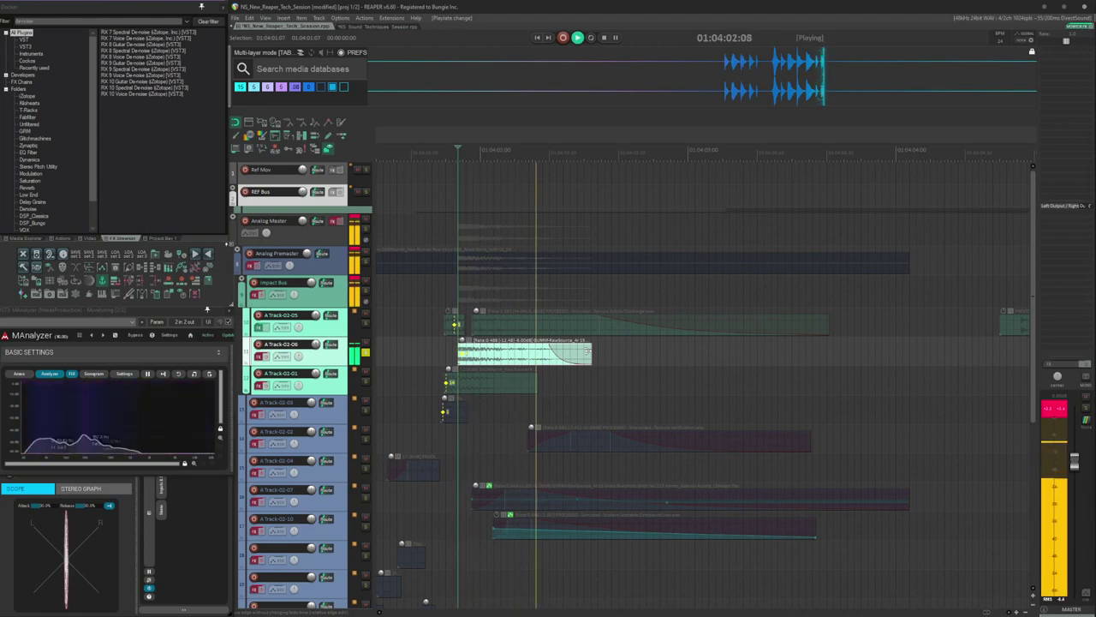
key(space)
key(space)
key(space)
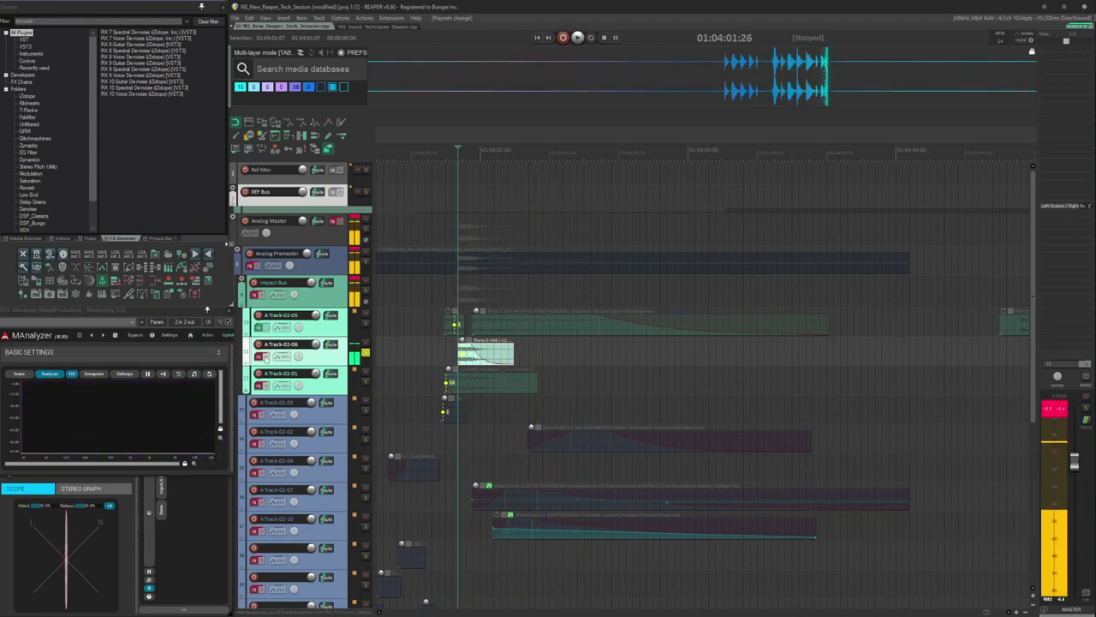
- Open the effects chain of A Track-02-06 and audition the gunshot clip with only bx_subsynth active
key(b)
key(f)
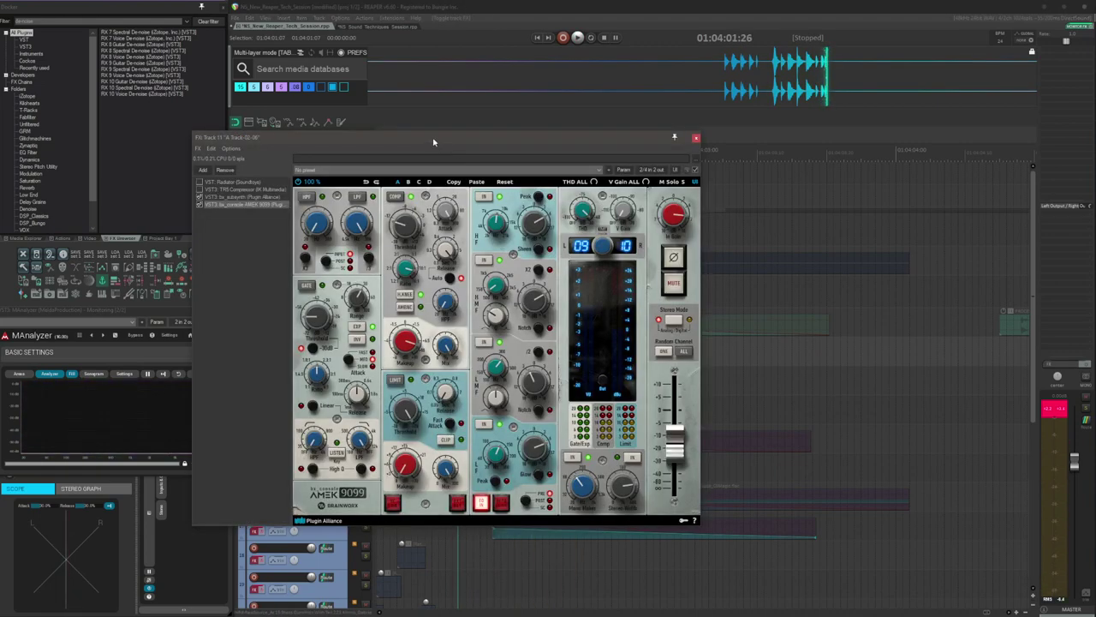
drag(433, 142, 728, 127)
click(510, 181)
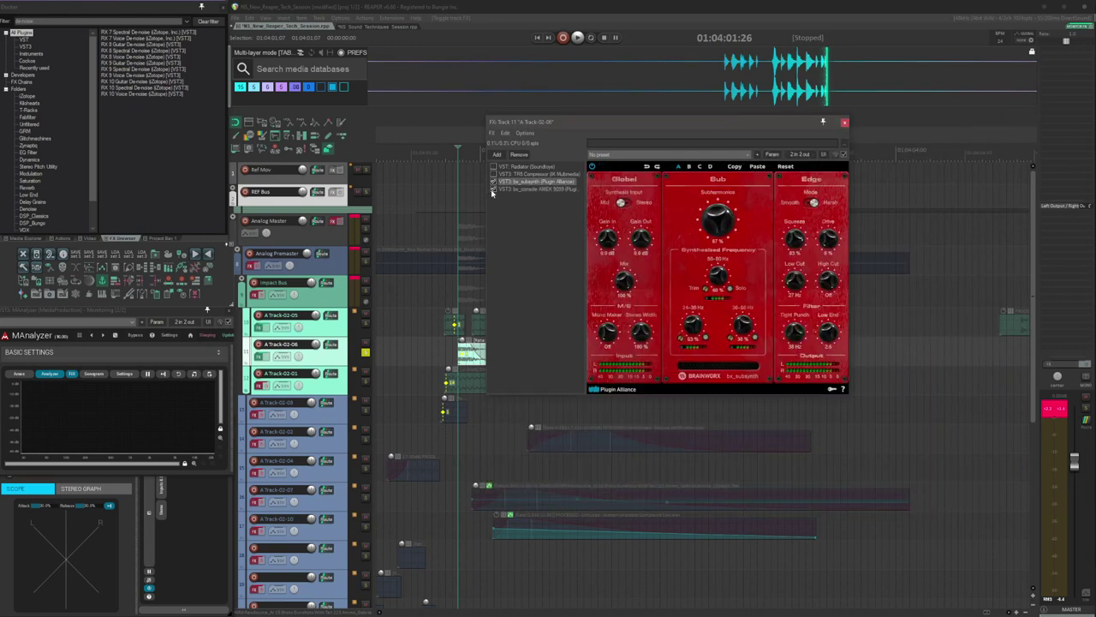
drag(607, 129, 715, 136)
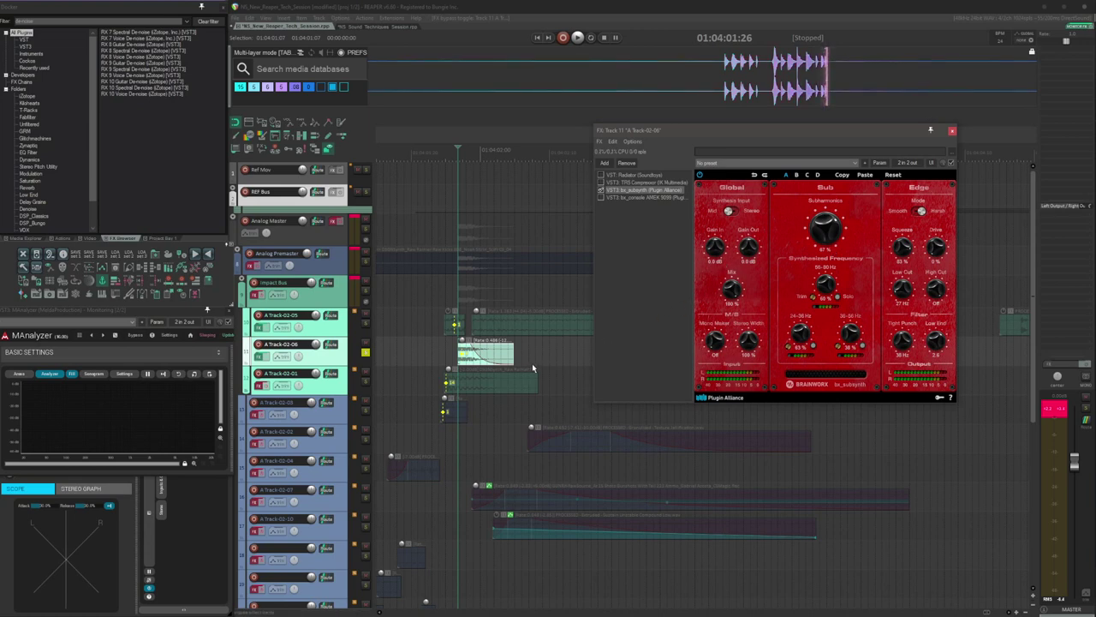
key(space)
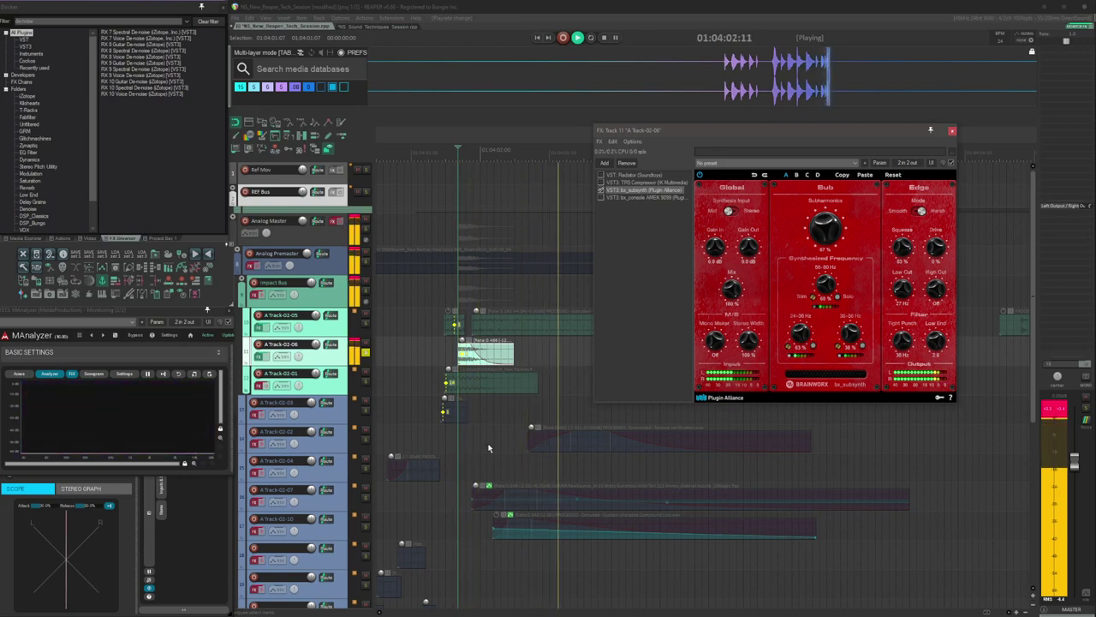
key(space)
- Re-enable bx_console AMEK 9099 on A Track-02-06, audition the gunshot through it, and close the effects chain
click(629, 197)
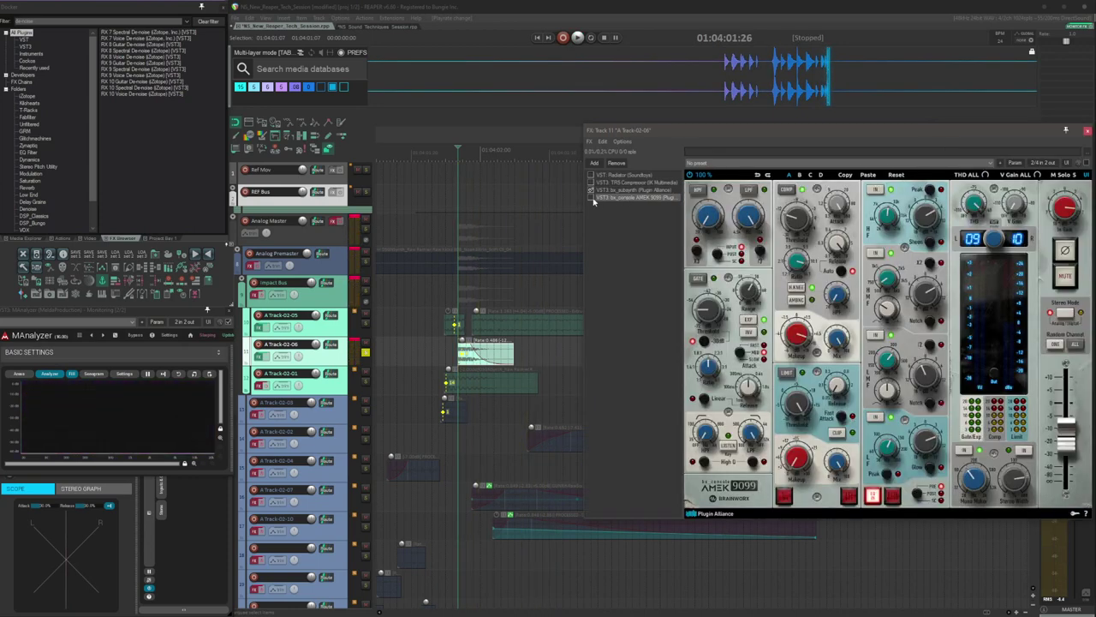
click(591, 199)
drag(769, 137, 735, 91)
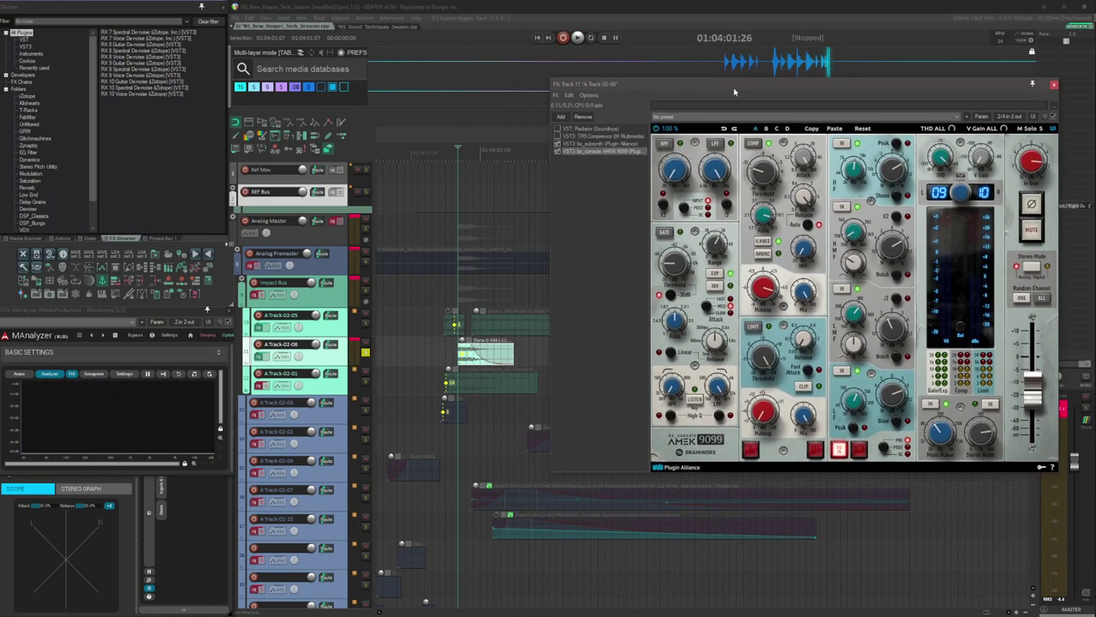
click(893, 171)
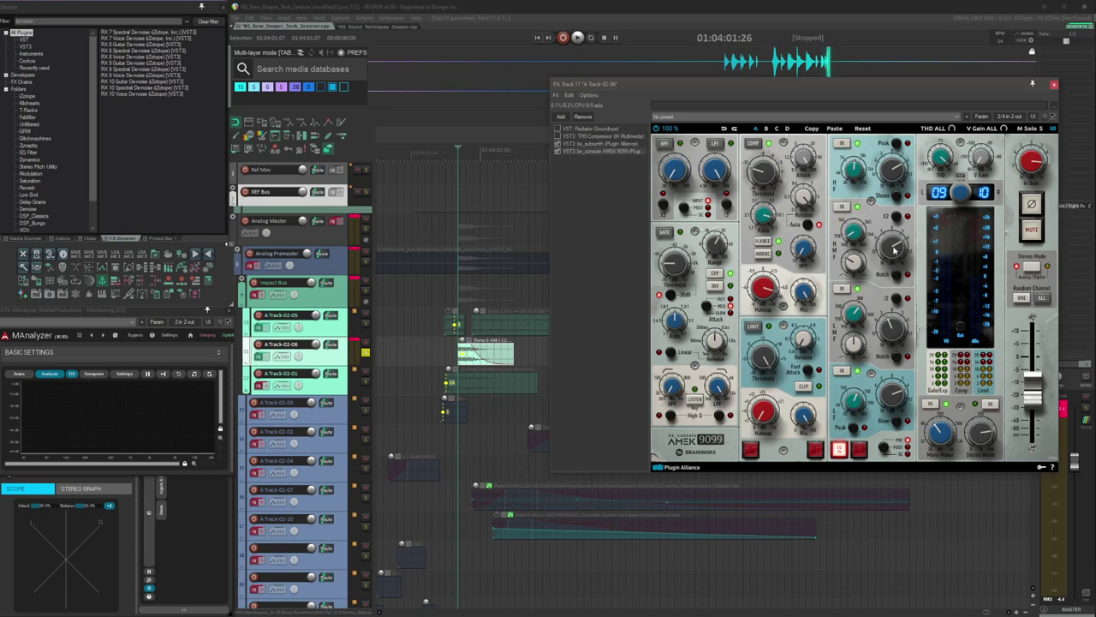
mouse_move(893, 249)
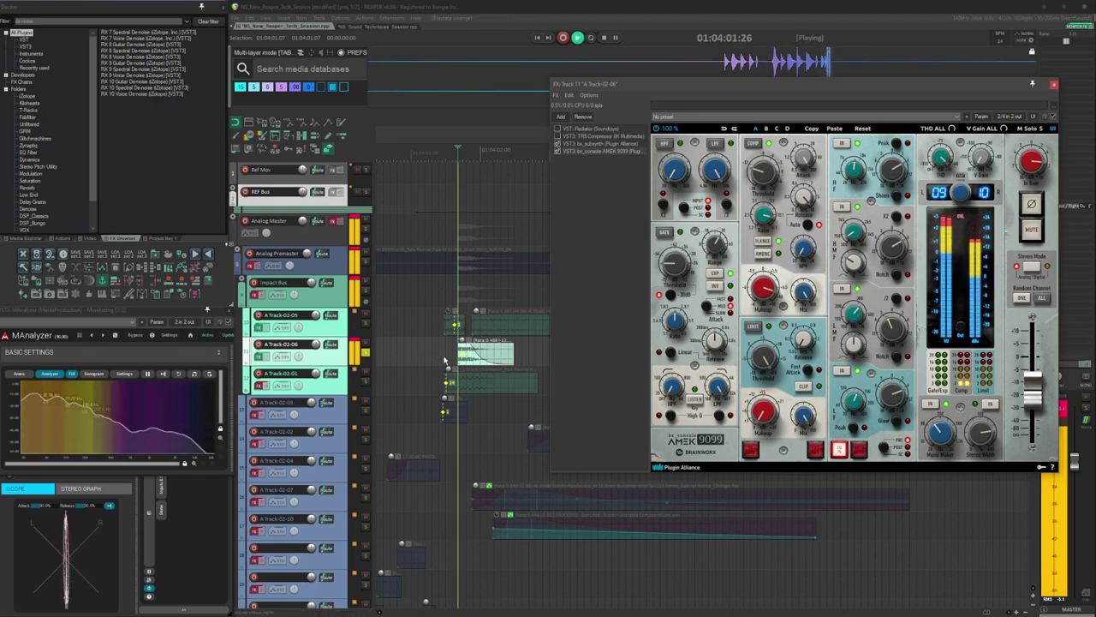
click(1053, 87)
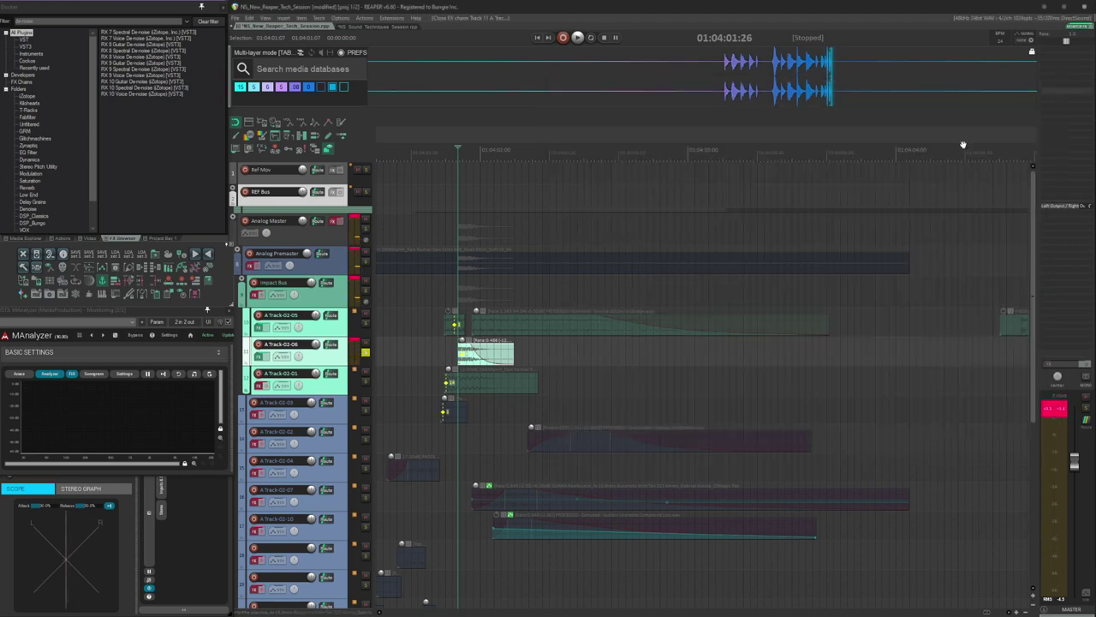
- Solo A Track-02-01 and select its raw 808 kick clip at 01:04:01:24
click(454, 379)
key(ctrl+z)
key(ctrl+z)
key(ctrl+z)
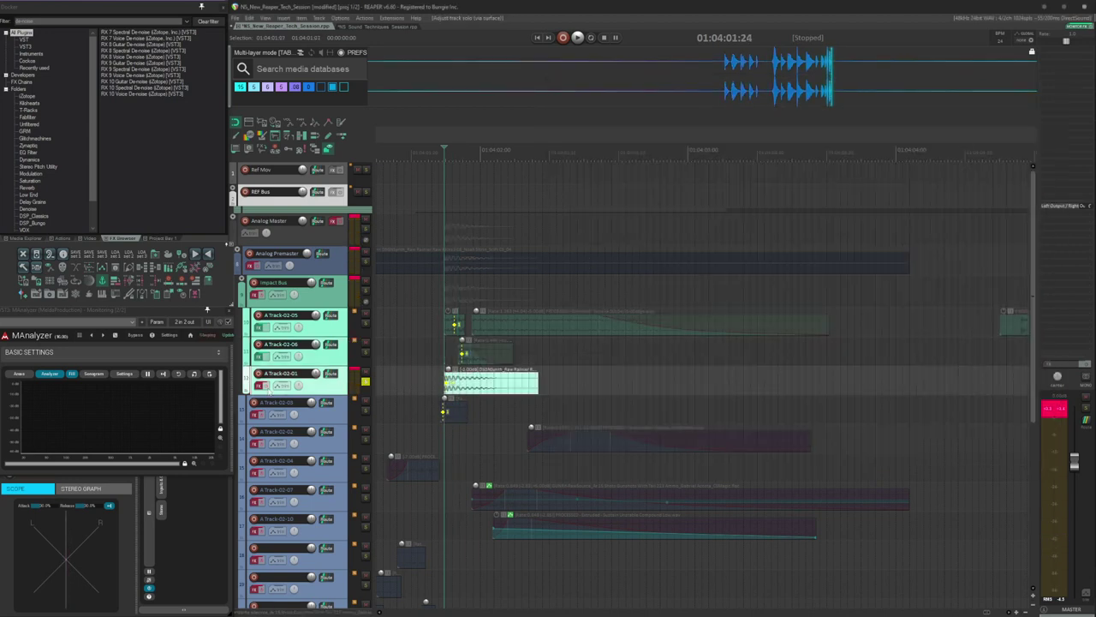
scroll(635, 399, up, 2)
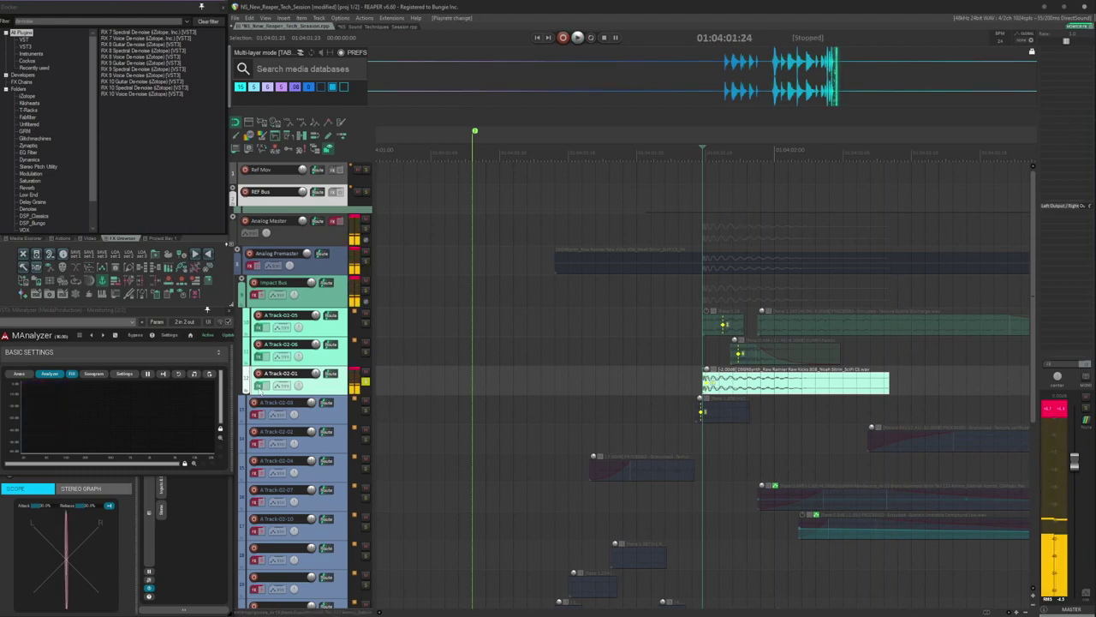
- Open the effects chain of A Track-02-01 and audition the kick with only SPL Transient Designer Plus active
click(251, 385)
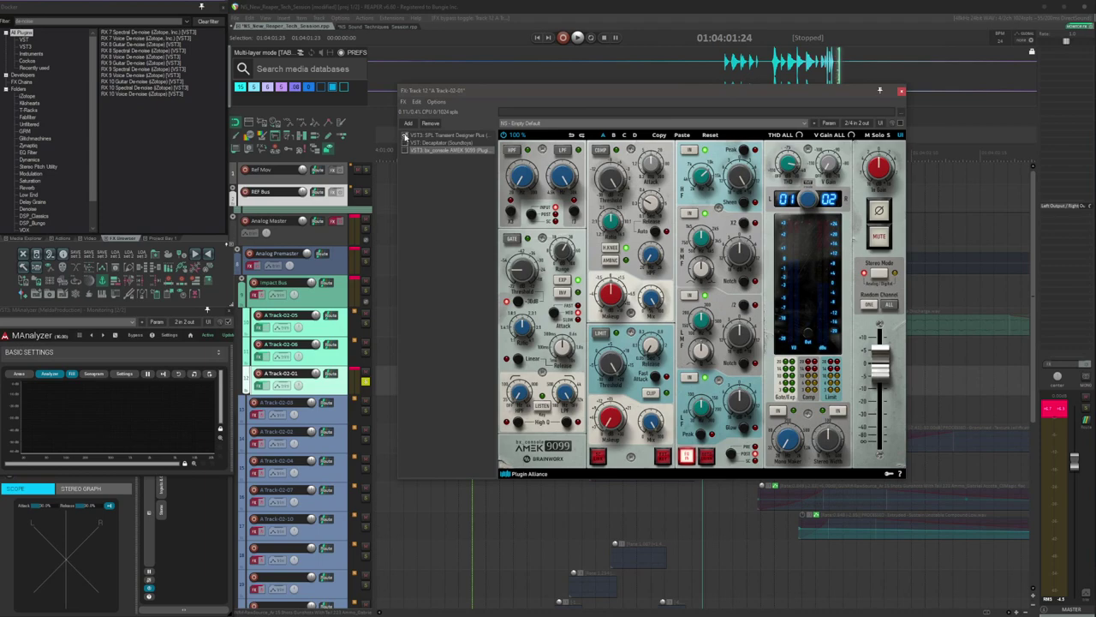
key(space)
mouse_move(548, 95)
mouse_down()
mouse_move(215, 102)
mouse_move(541, 93)
mouse_up()
key(space)
click(435, 135)
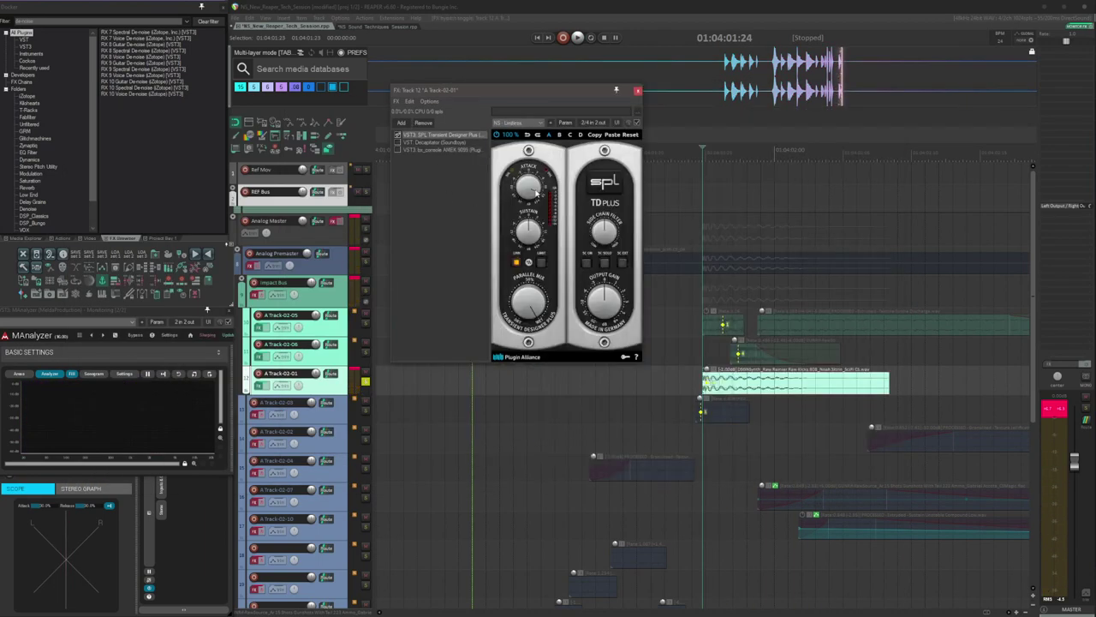
- Enable Decapitator and bx_console AMEK 9099 in turn on A Track-02-01, auditioning the kick, and close the effects chain
click(404, 142)
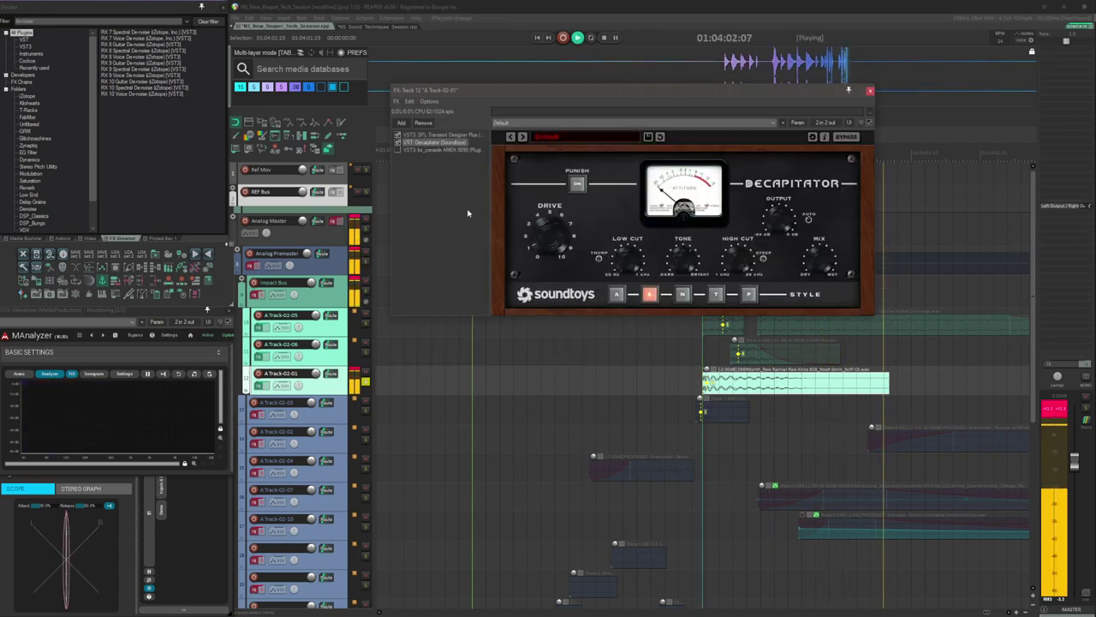
click(417, 150)
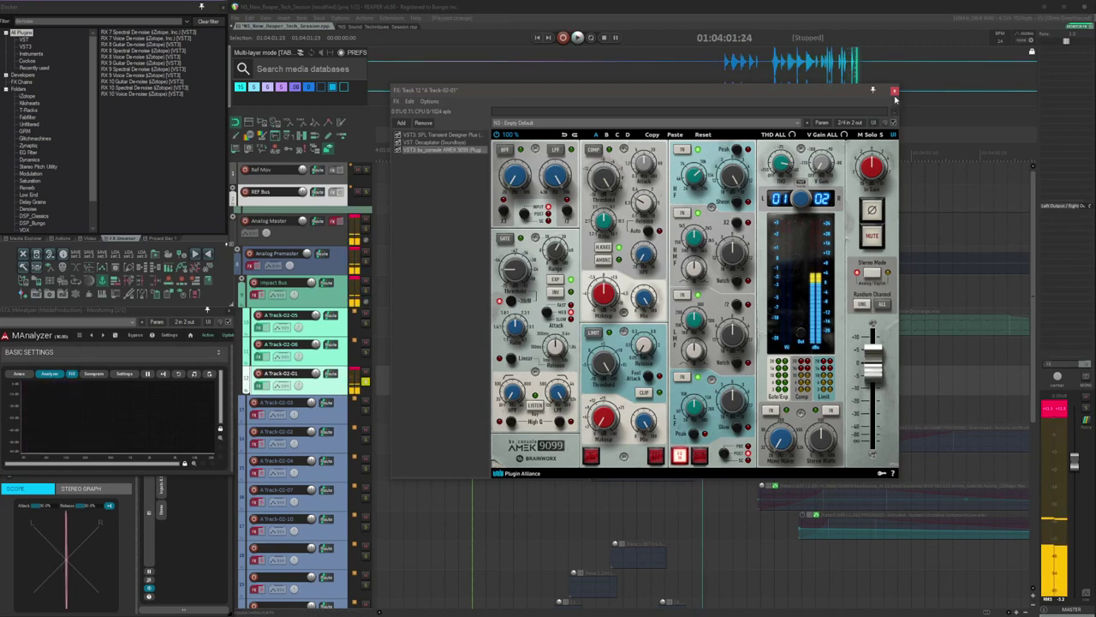
click(893, 90)
- Solo the Impact Bus and audition its layers from 01:04:01:13 with only SPL Transient Designer Plus active in its effects chain
click(548, 293)
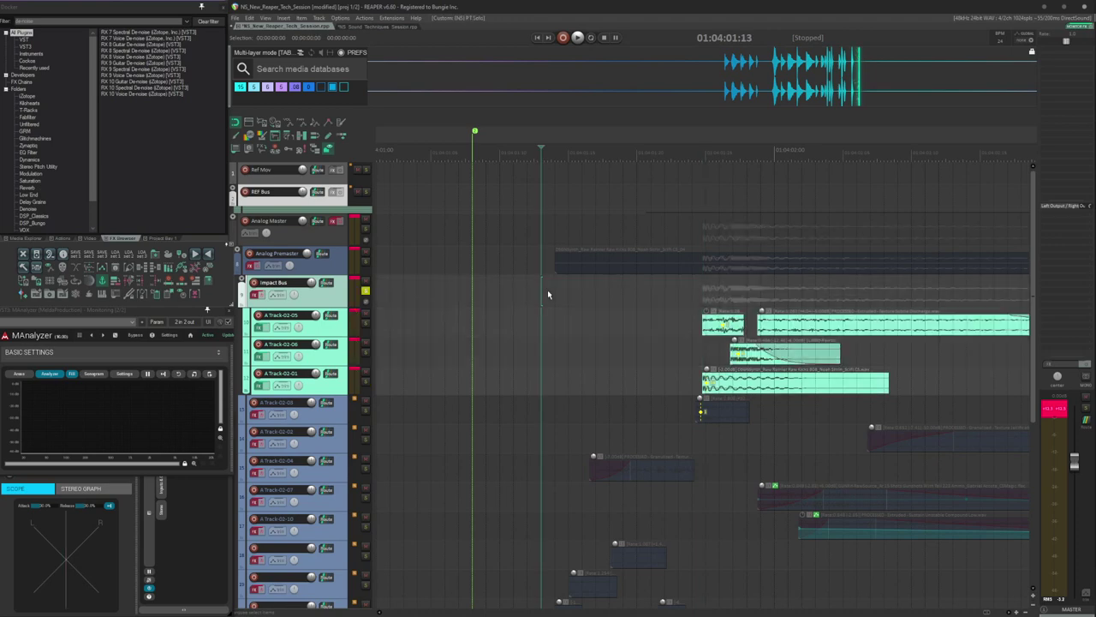
click(254, 294)
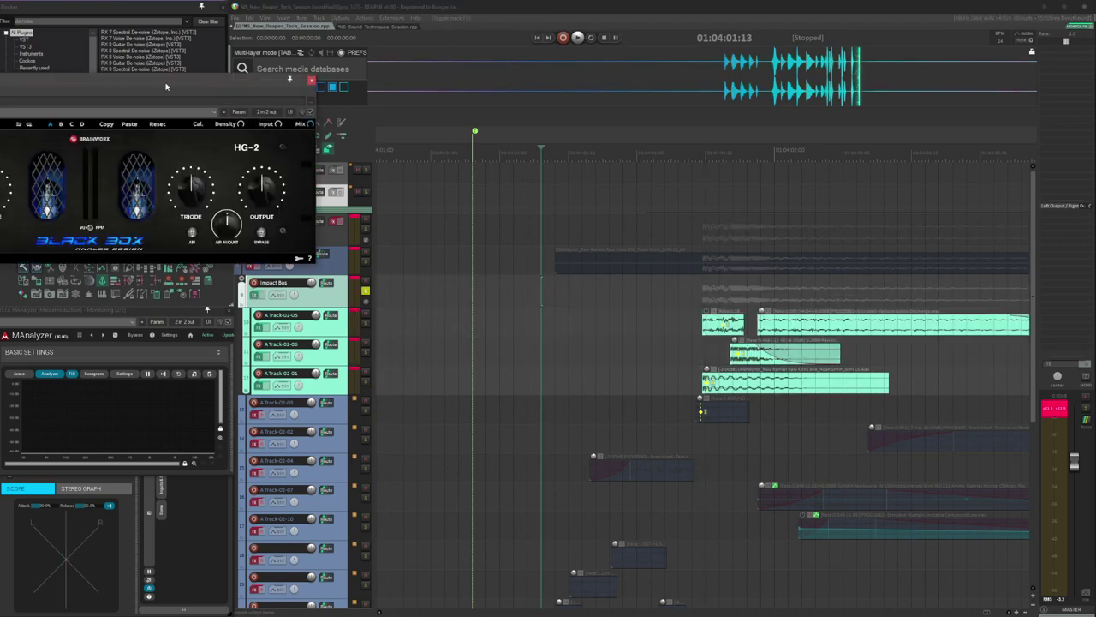
click(451, 128)
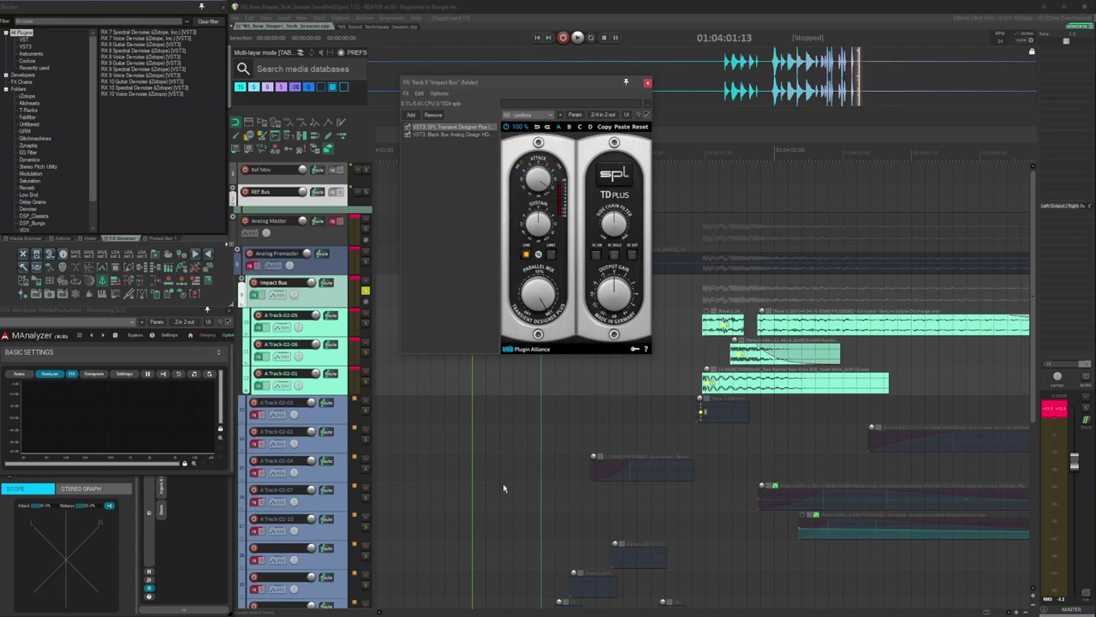
key(space)
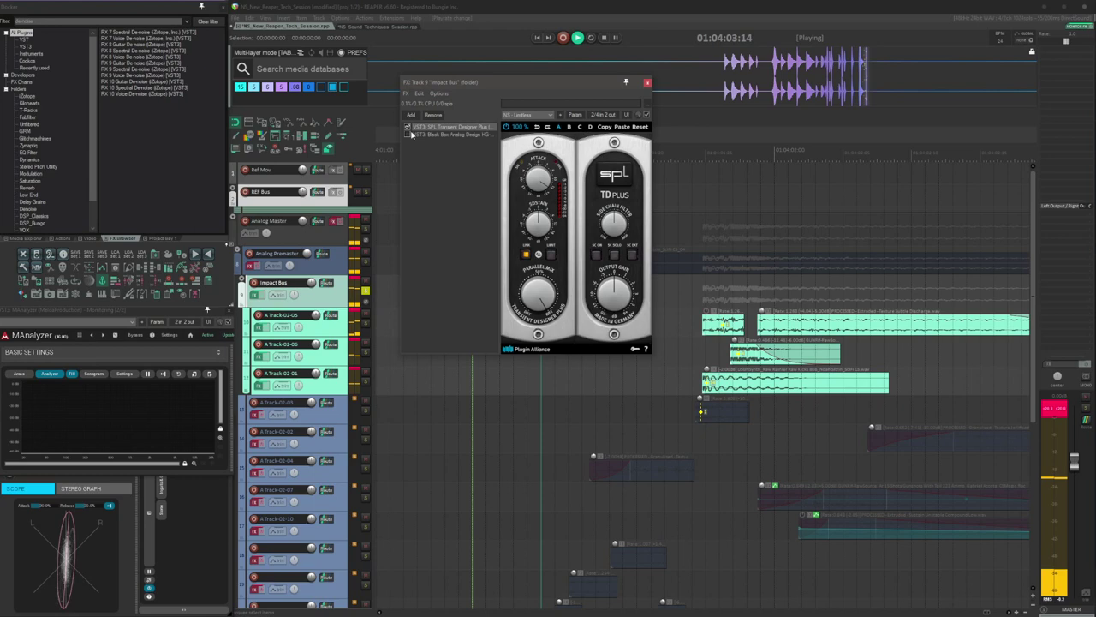
key(space)
- Compare playback of the combined impact layers with the Impact Bus effects bypassed and enabled
click(262, 293)
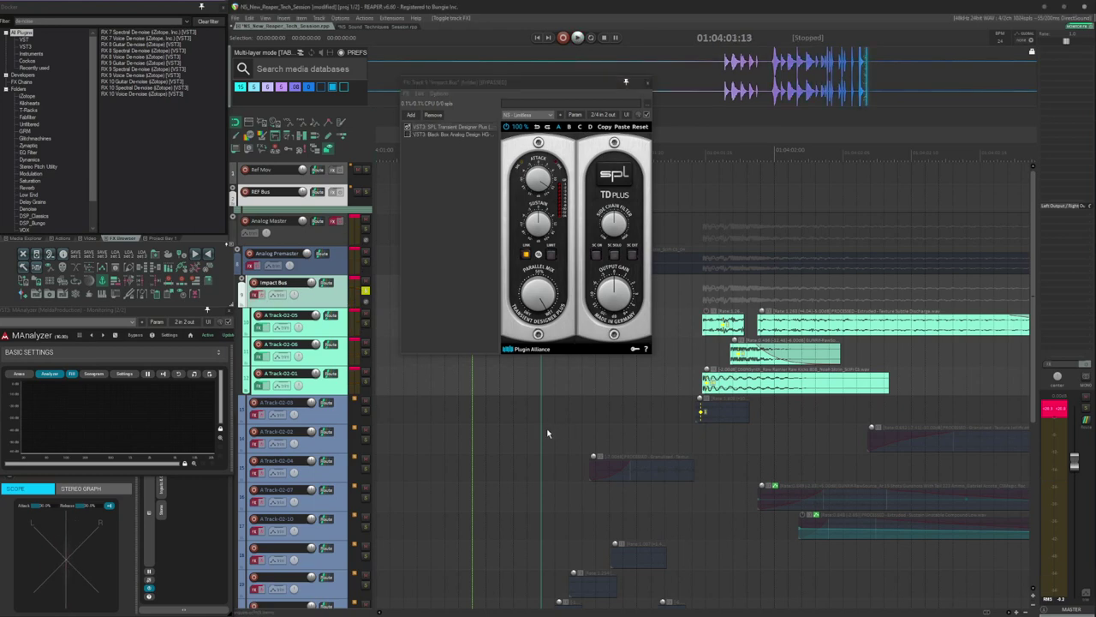
key(space)
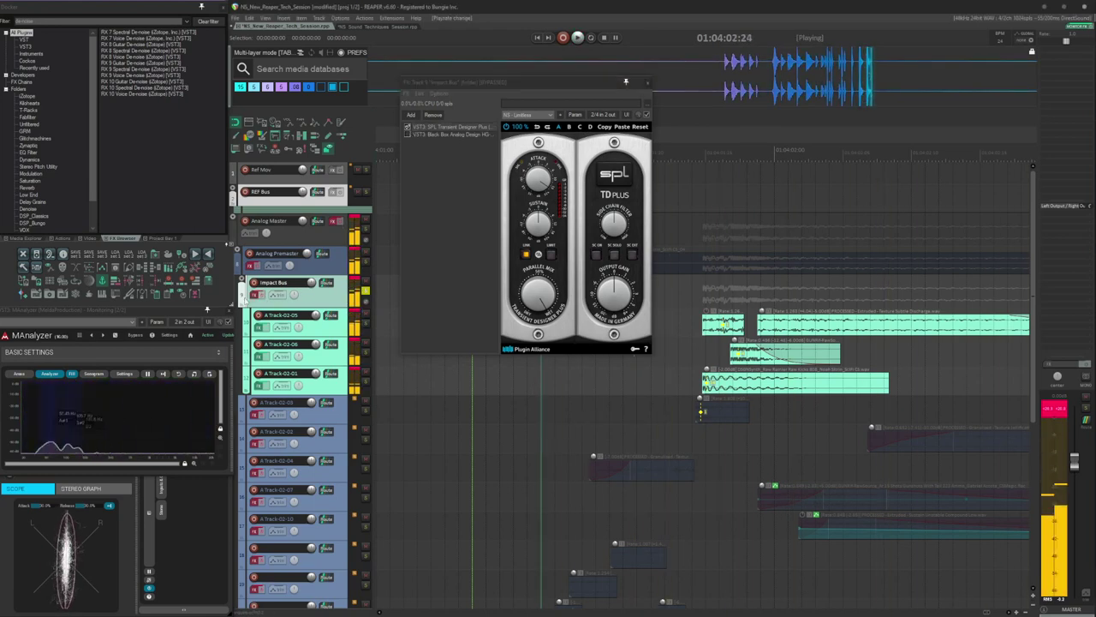
key(space)
click(261, 294)
key(space)
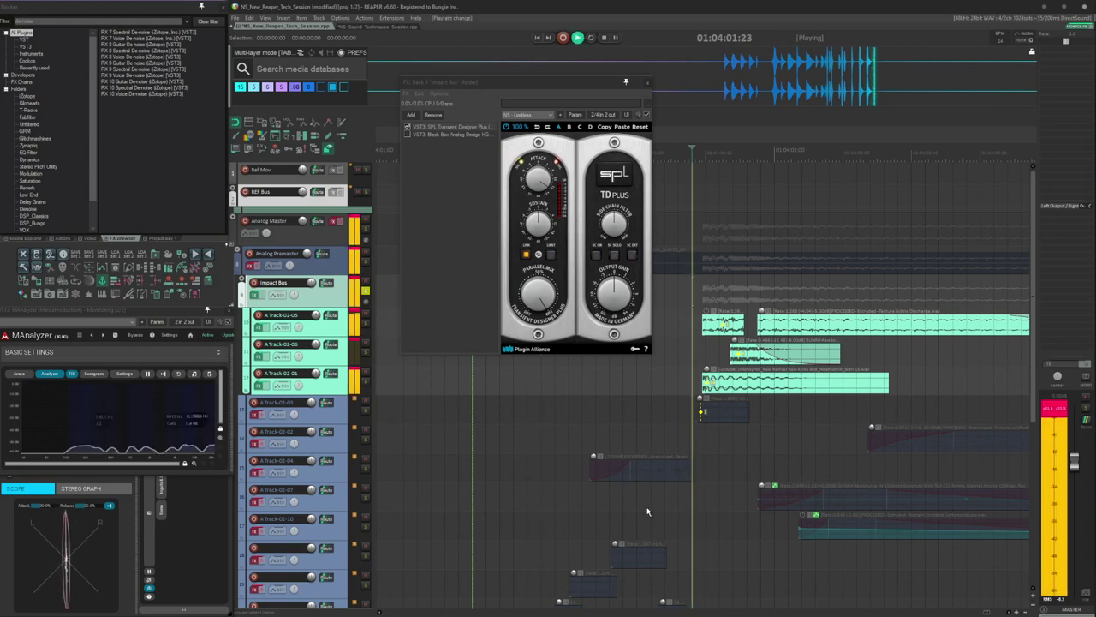
key(space)
- Enable Black Box Analog Design HG-2 on the Impact Bus, audition the impact from 01:04:01:19, and close the effects chain
click(419, 135)
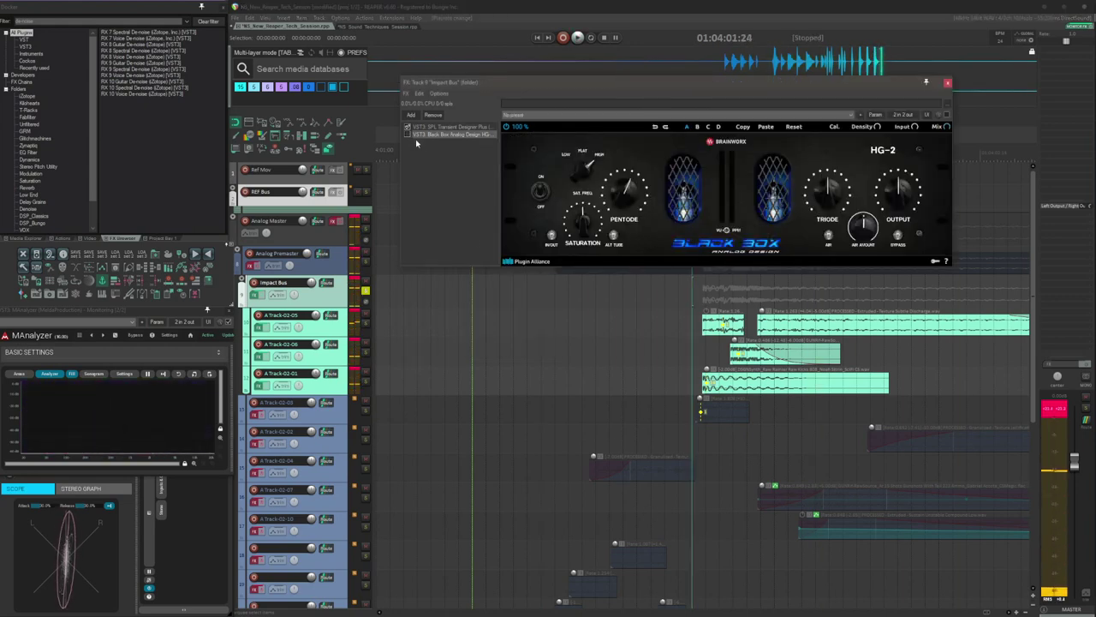
click(408, 134)
drag(548, 83, 586, 94)
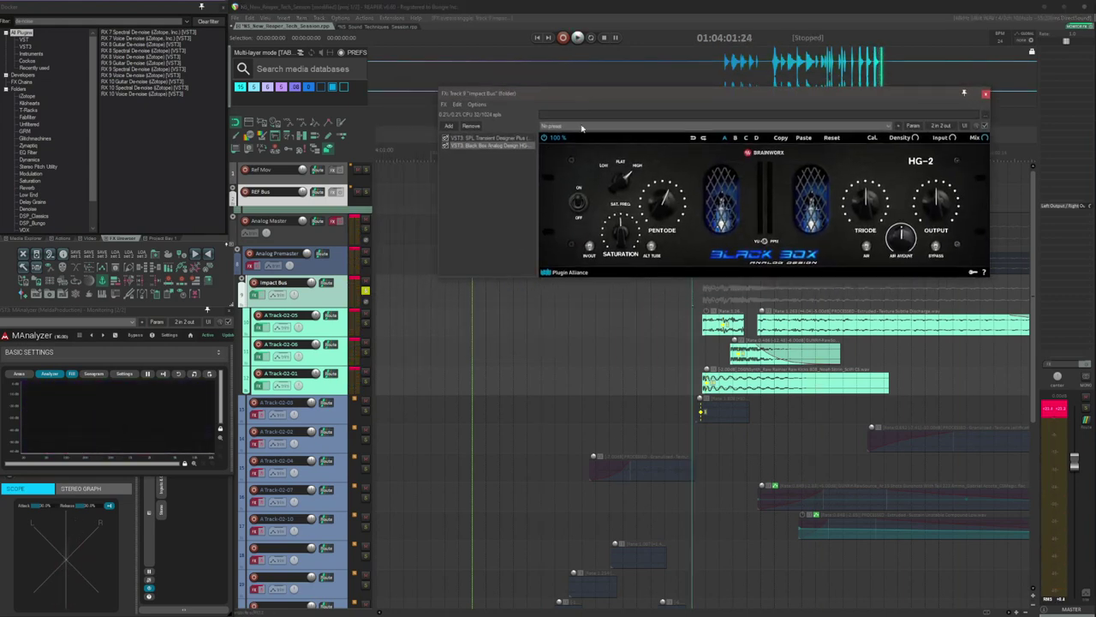
click(624, 353)
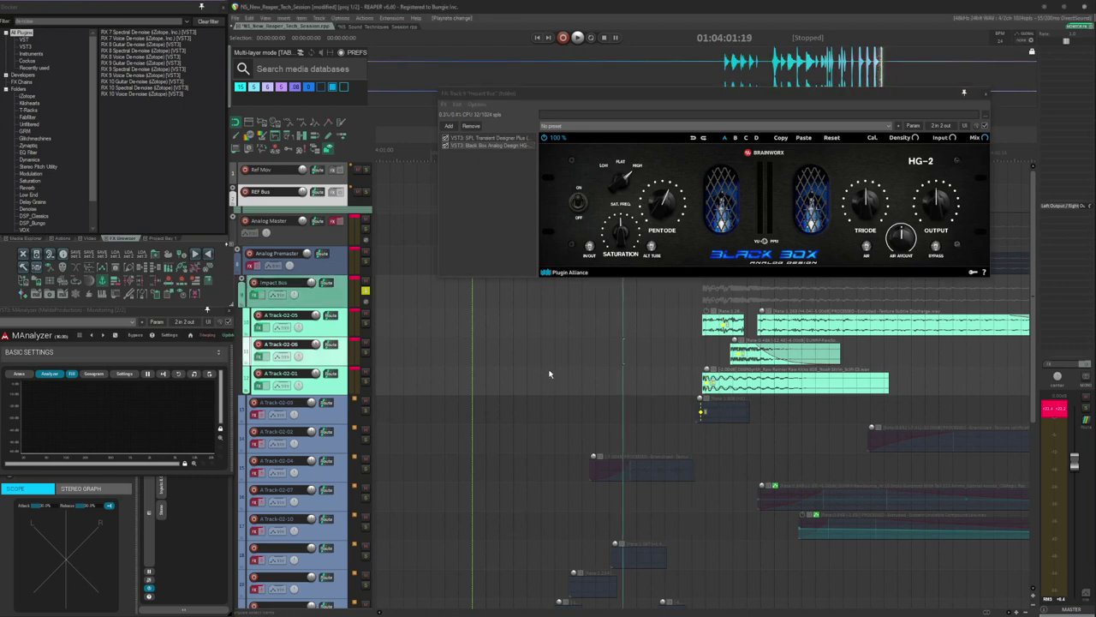
key(space)
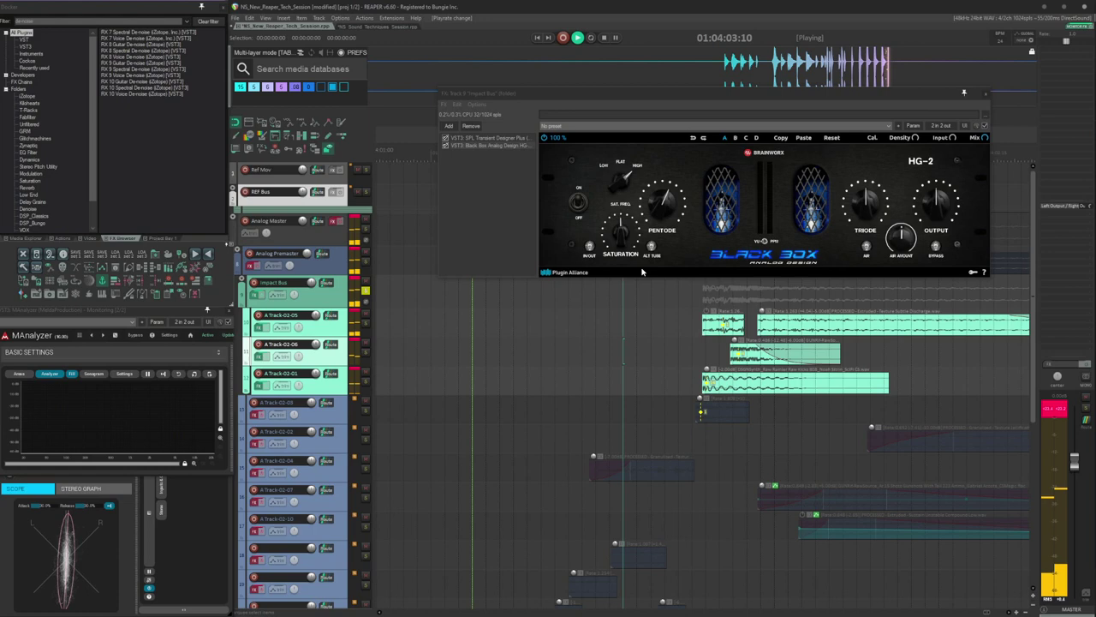
key(space)
click(985, 92)
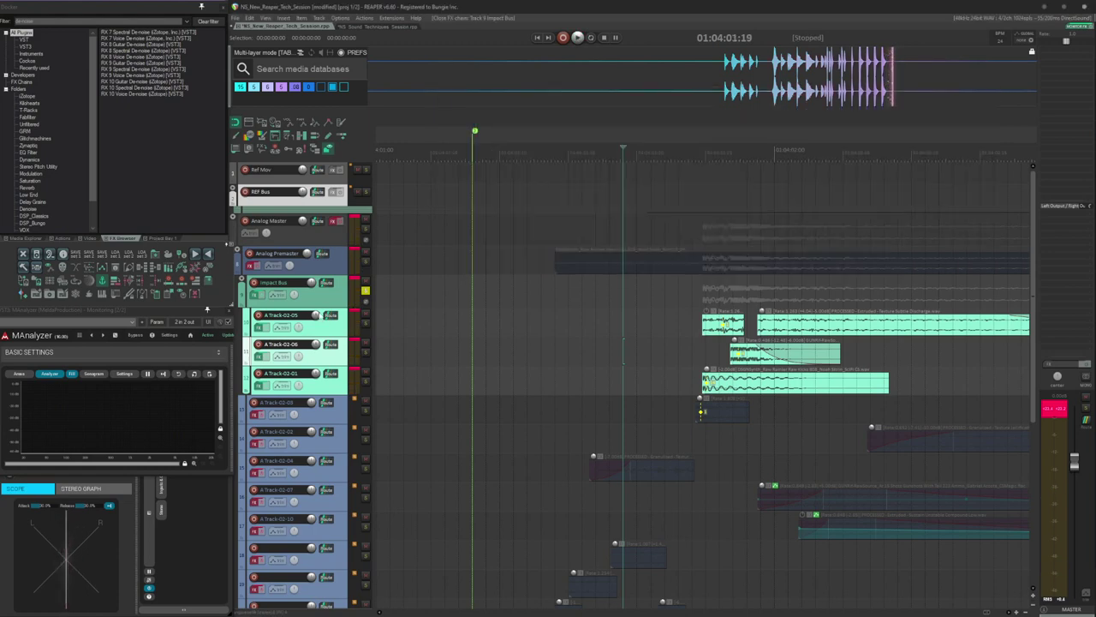
- Solo the track directly below A Track-02-01, select its short crinkle texture clip, and audition it from its start
click(542, 417)
scroll(553, 417, down, 2)
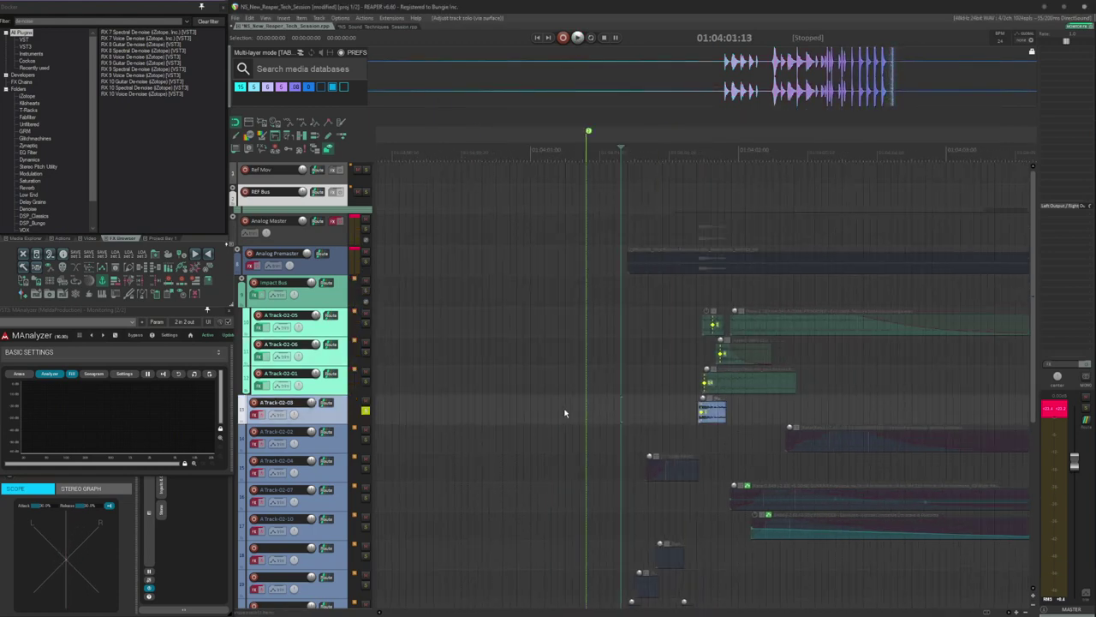
scroll(564, 413, right, 2)
key(Tab)
scroll(610, 422, up, 3)
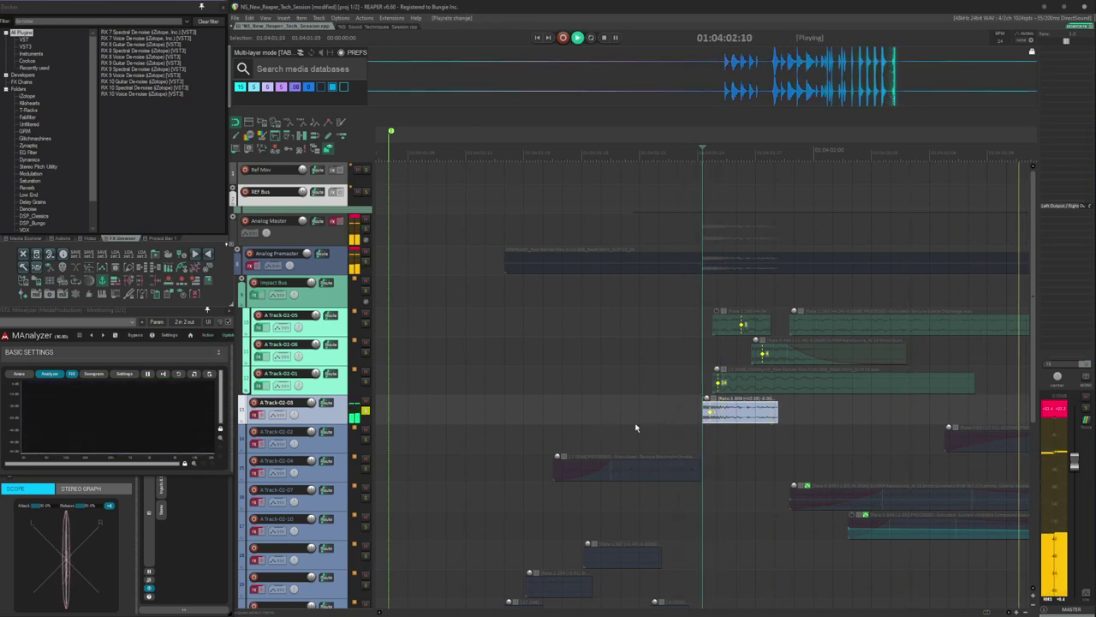
- Paste a copy of the crinkle texture clip farther along its track, extend both of its edges, and audition it from 01:04:02:20
scroll(656, 417, down, 3)
scroll(612, 374, right, 2)
click(677, 401)
key(ctrl+v)
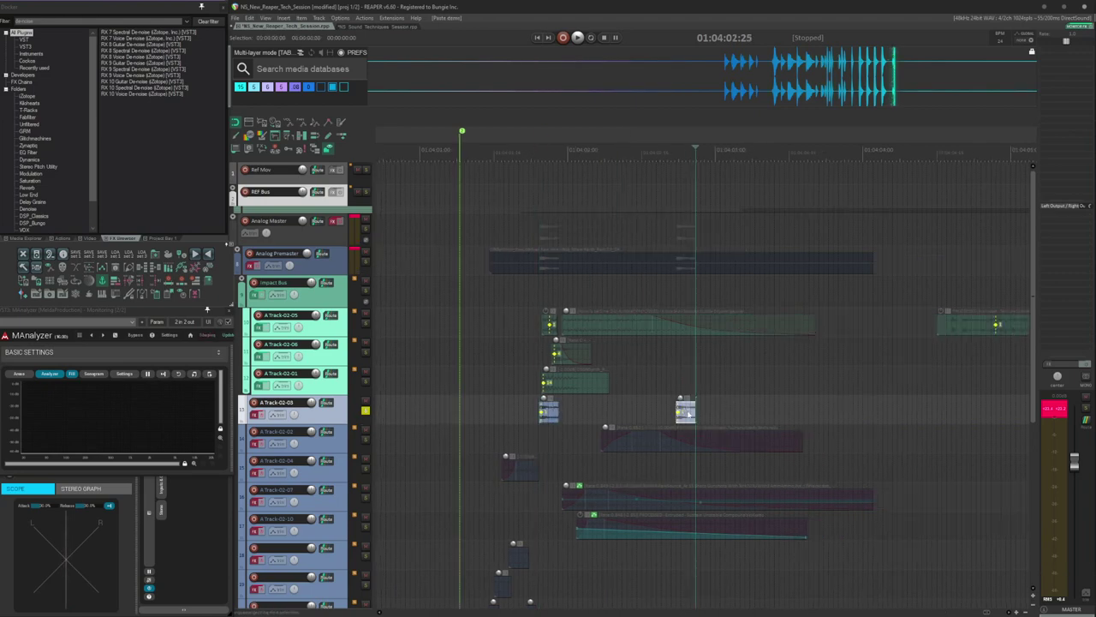
drag(696, 402, 939, 403)
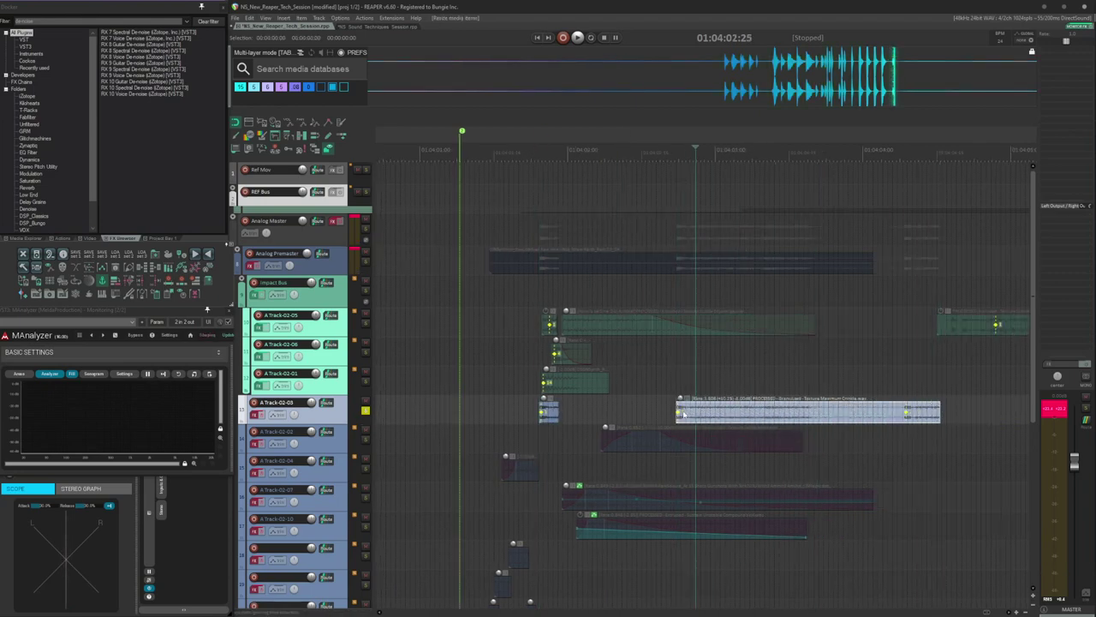
drag(677, 415, 647, 416)
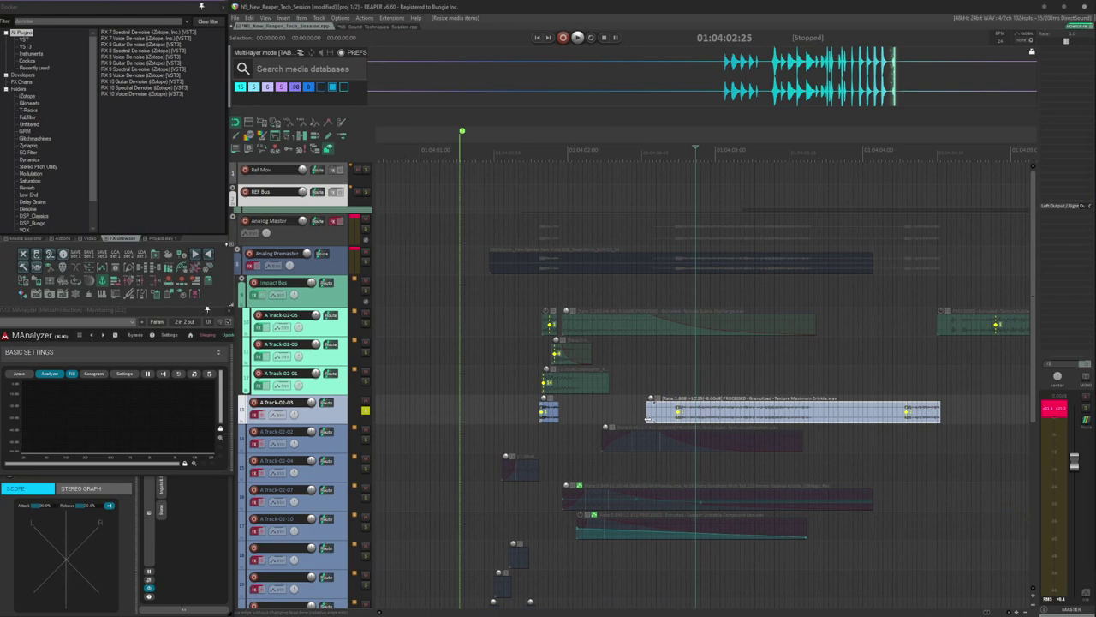
key(space)
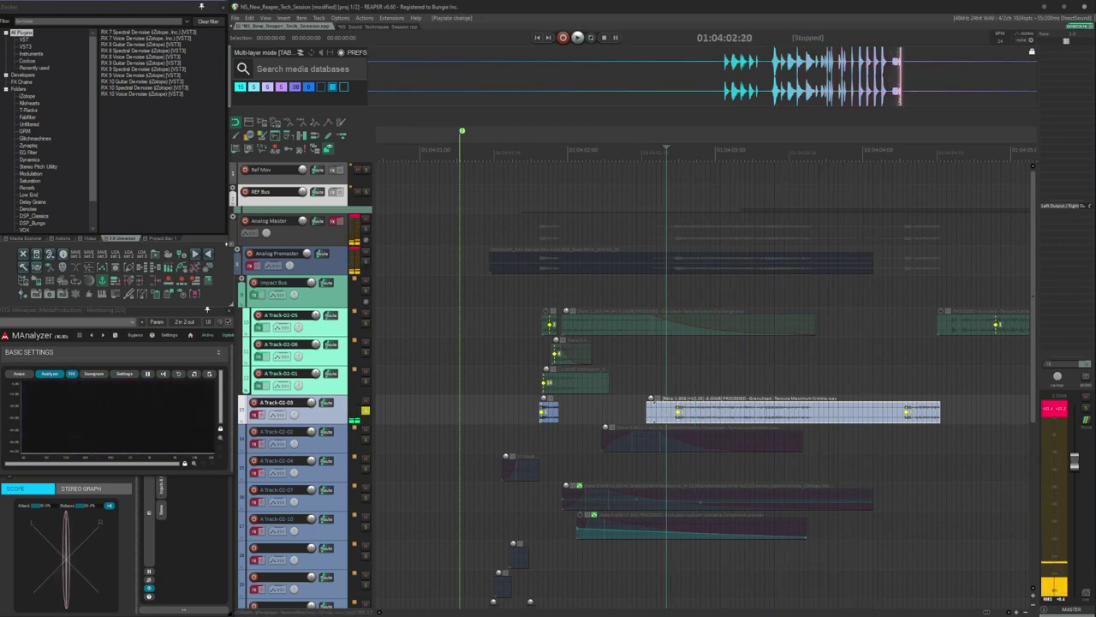
- Reset the extended crinkle texture copy's rate to 1.0 and its pitch, audition it from 01:04:02:25, and undo the reset
click(128, 295)
click(691, 408)
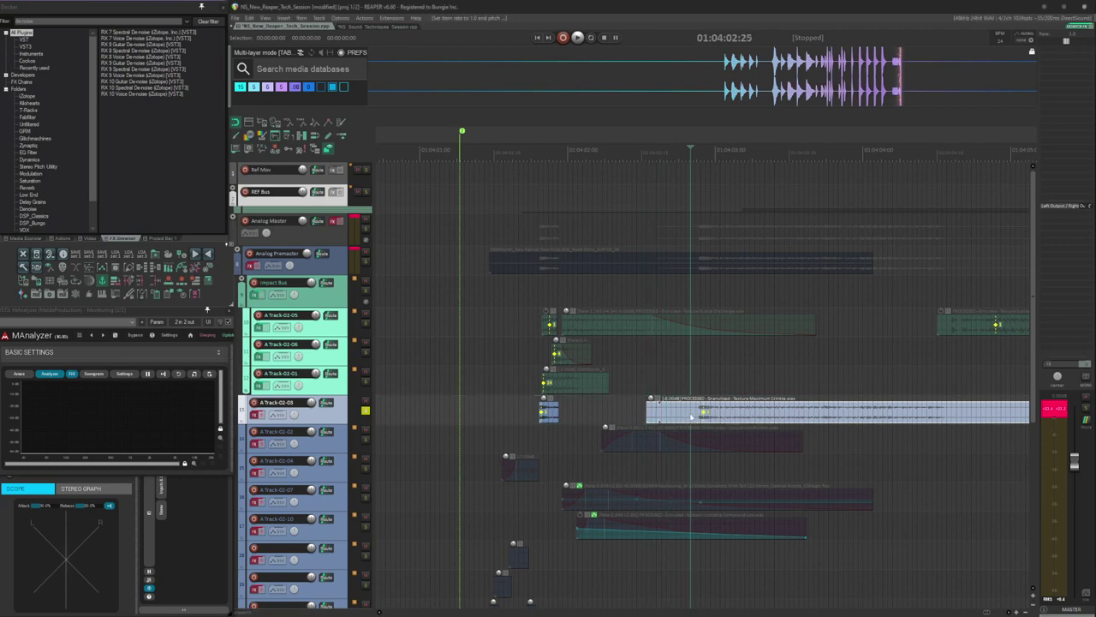
key(space)
key(space)
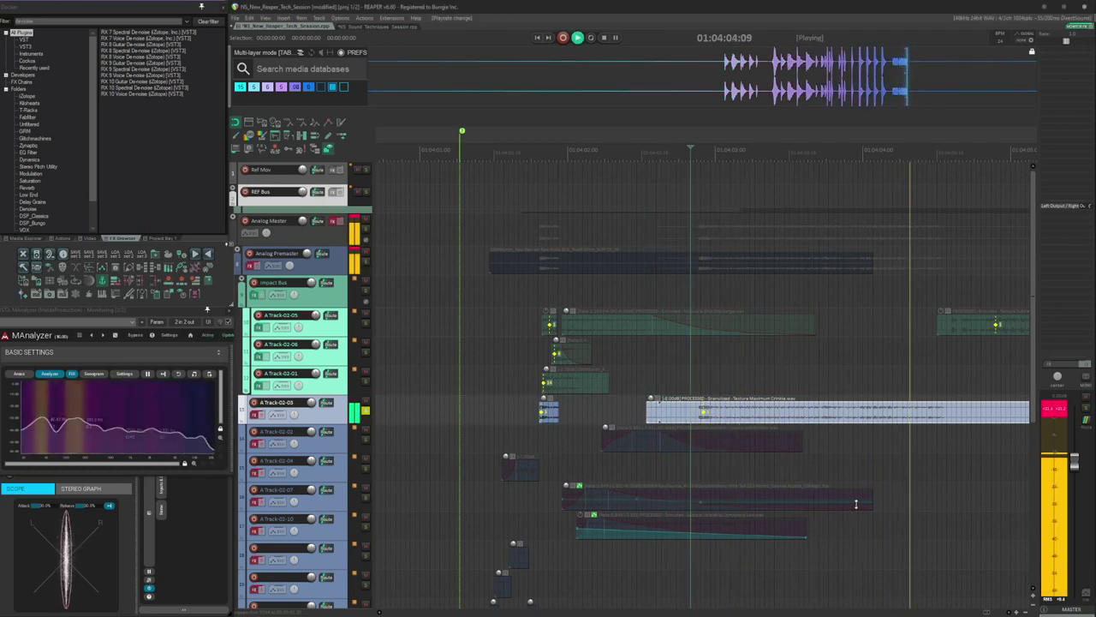
key(ctrl+z)
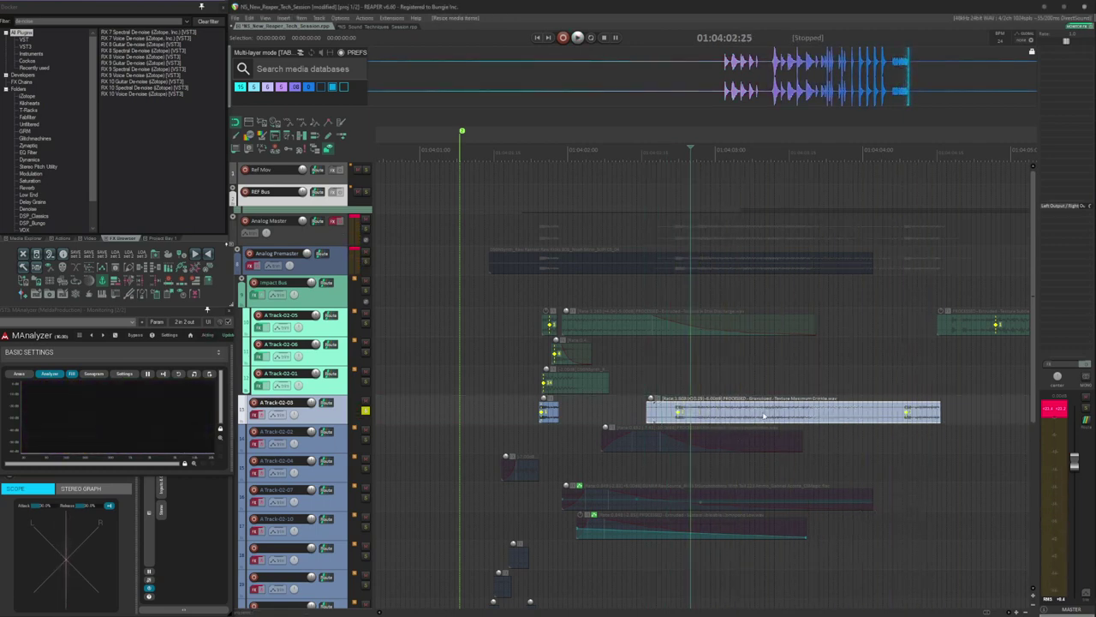
- Delete the extended crinkle texture copy and select the original short clip with the cursor at its start
click(519, 400)
key(Tab)
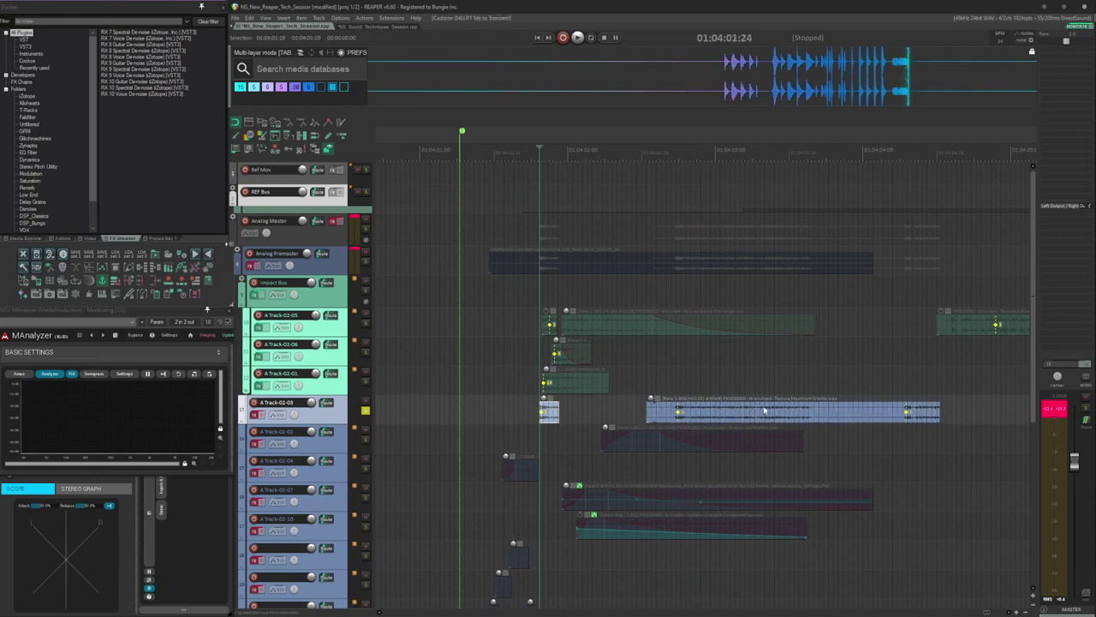
click(745, 409)
key(Delete)
click(470, 416)
key(Tab)
- Enable the crinkle track's effects, leave only SPL Transient Designer Plus active in the chain, and audition the short clip
scroll(740, 431, up, 4)
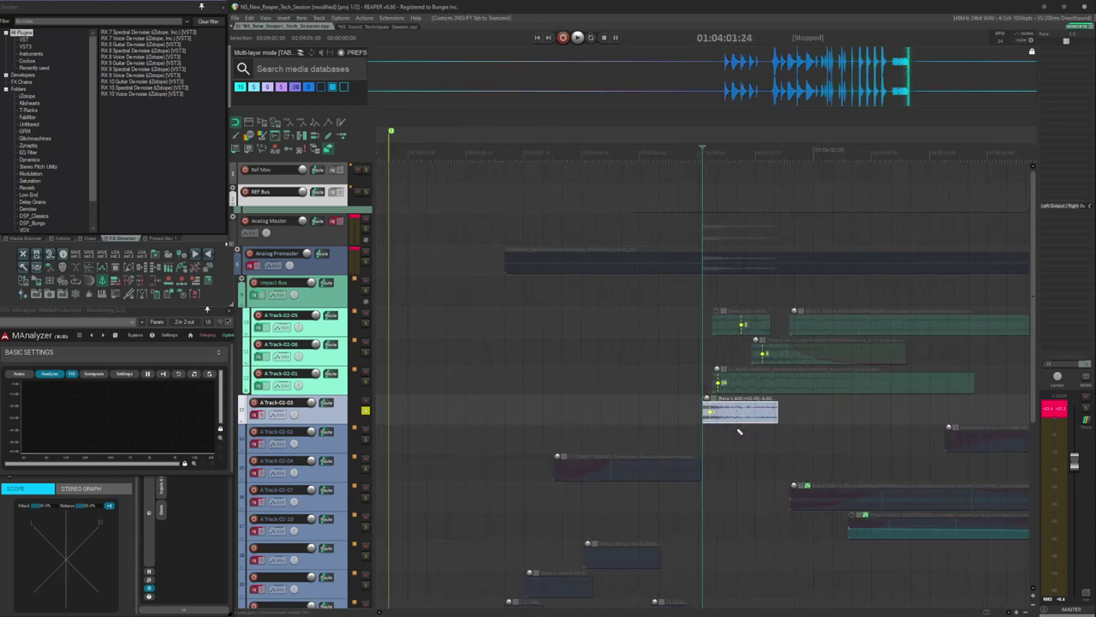
scroll(732, 431, right, 3)
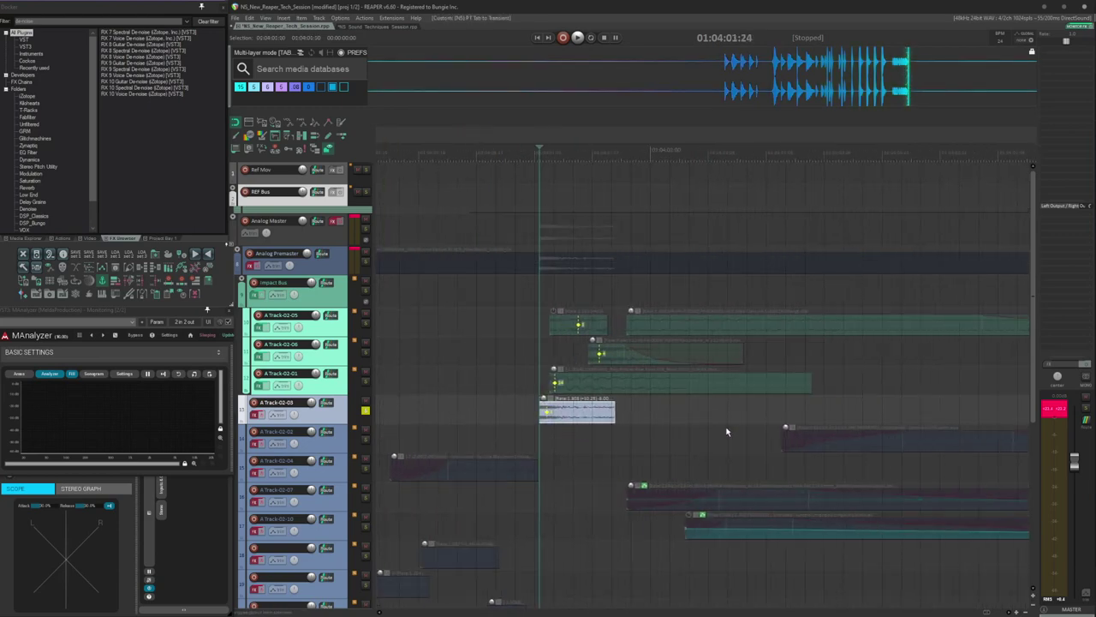
click(255, 413)
drag(381, 163, 700, 143)
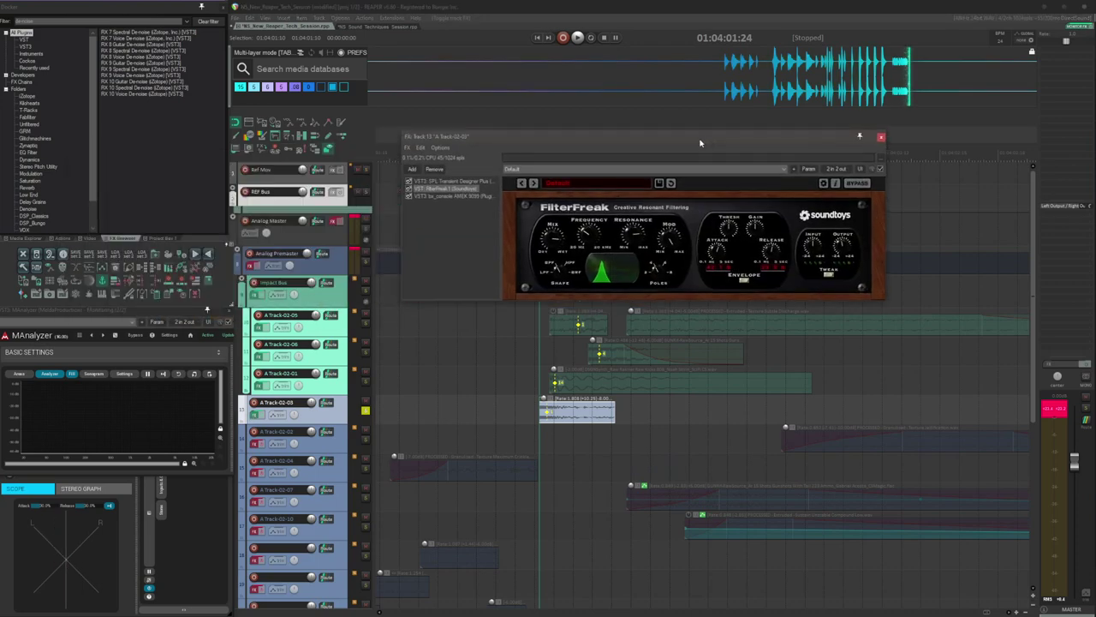
click(441, 181)
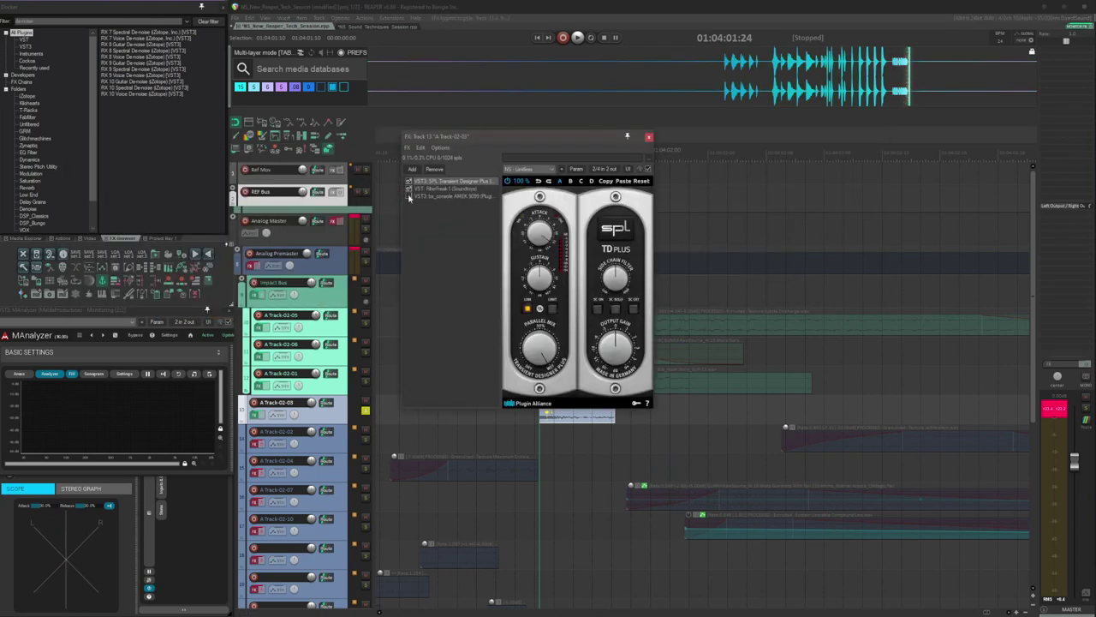
drag(446, 135, 668, 68)
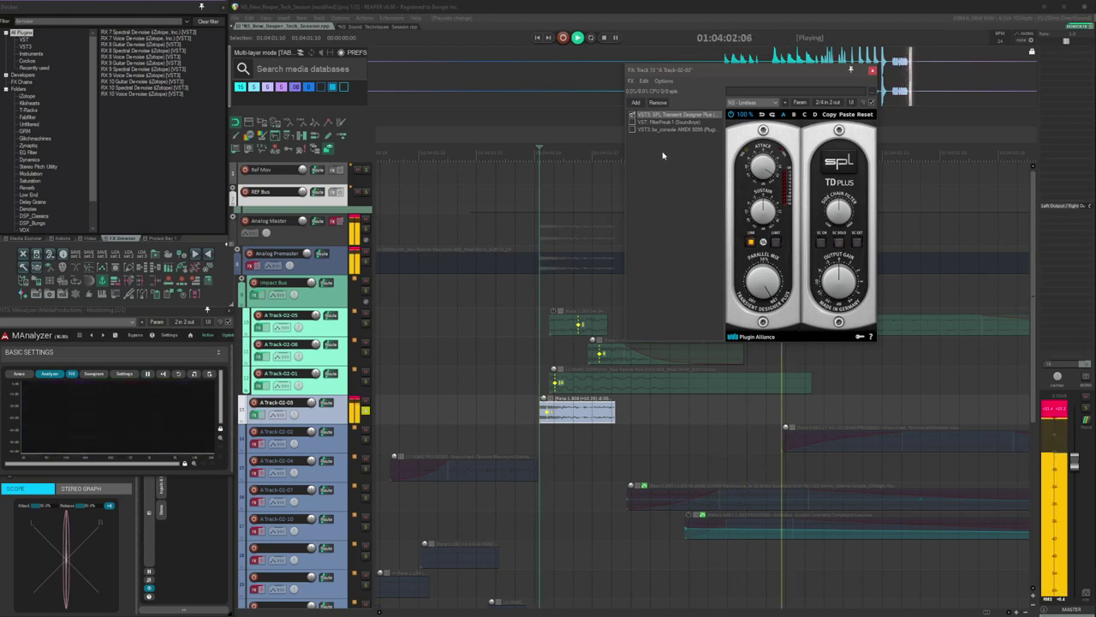
- Enable FilterFreak 1 after the Transient Designer and audition the crinkle clip from 01:04:01:24
click(666, 123)
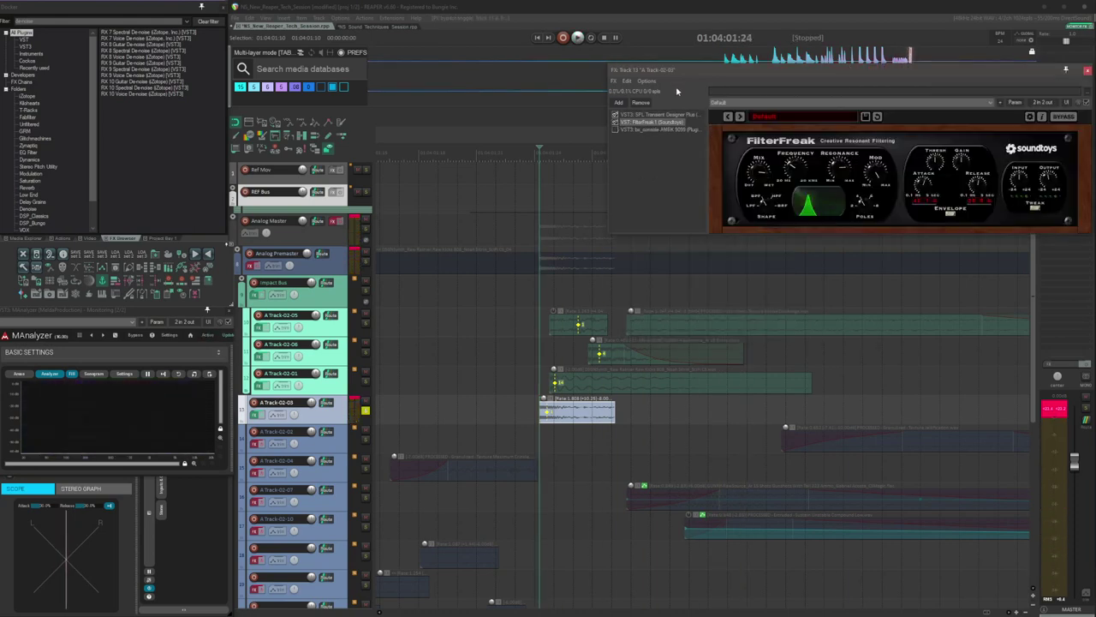
drag(713, 74, 538, 127)
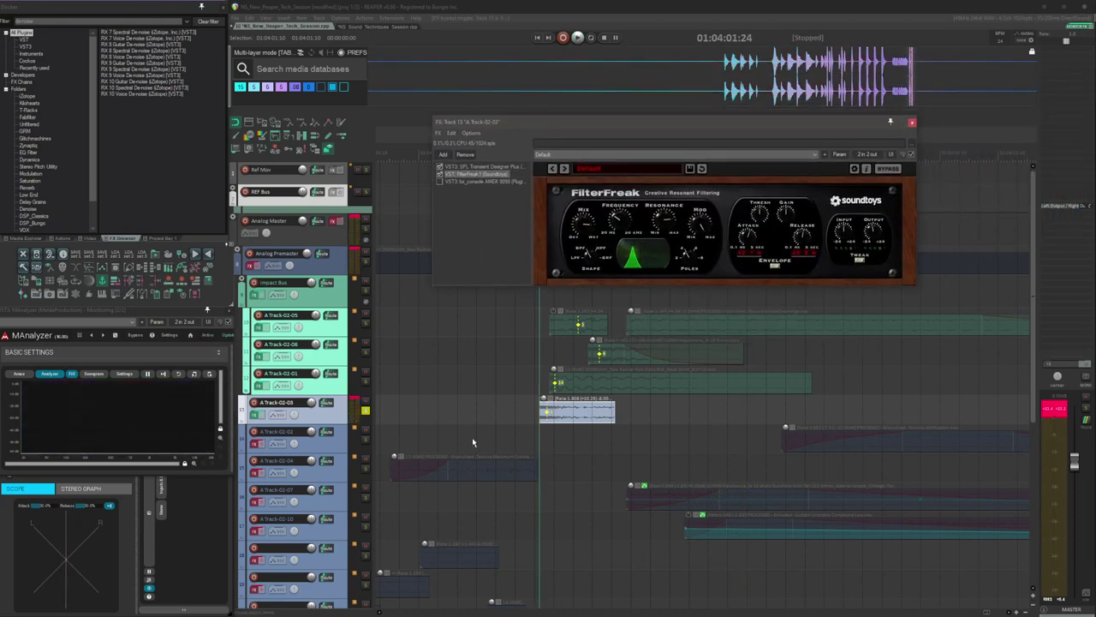
key(space)
key(space)
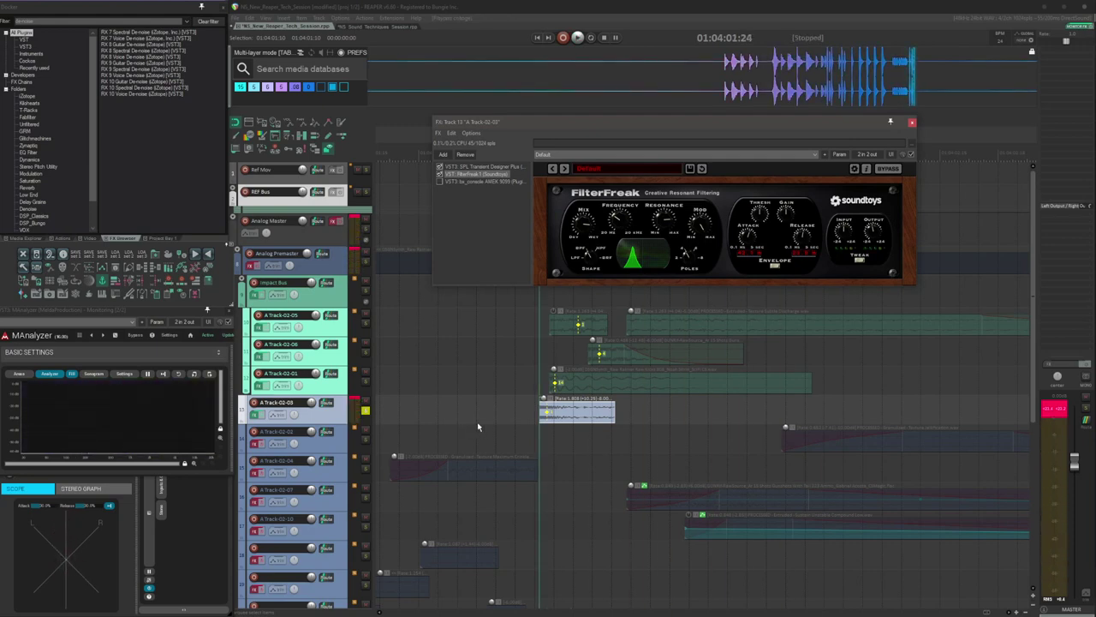
- Enable bx_console AMEK 9099 in the crinkle track's effects chain and examine its filter and EQ settings
click(449, 182)
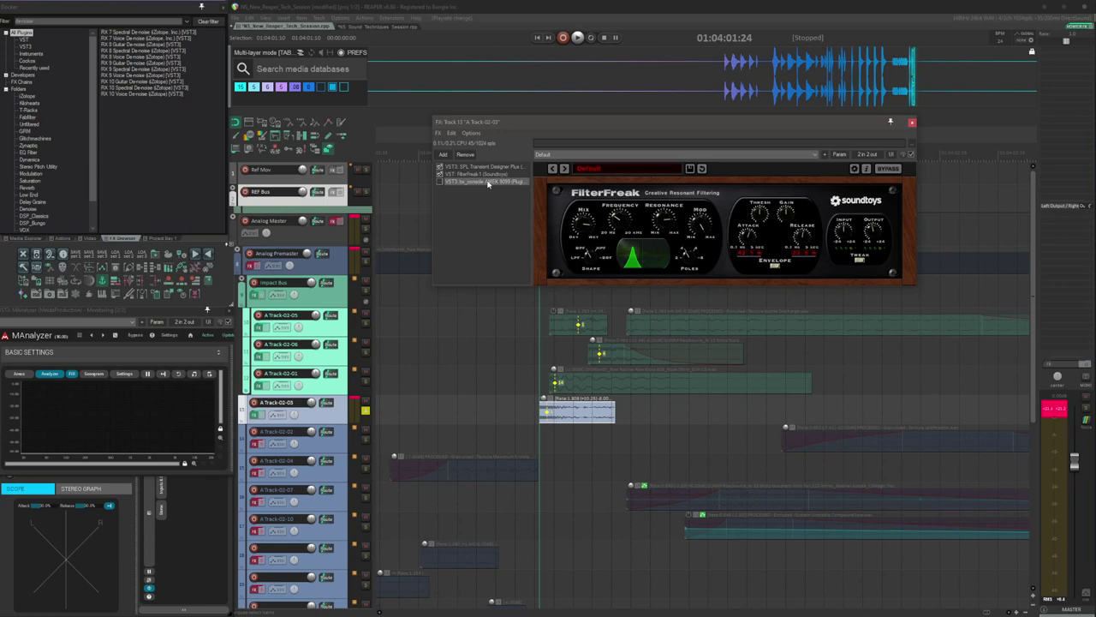
drag(661, 114, 794, 89)
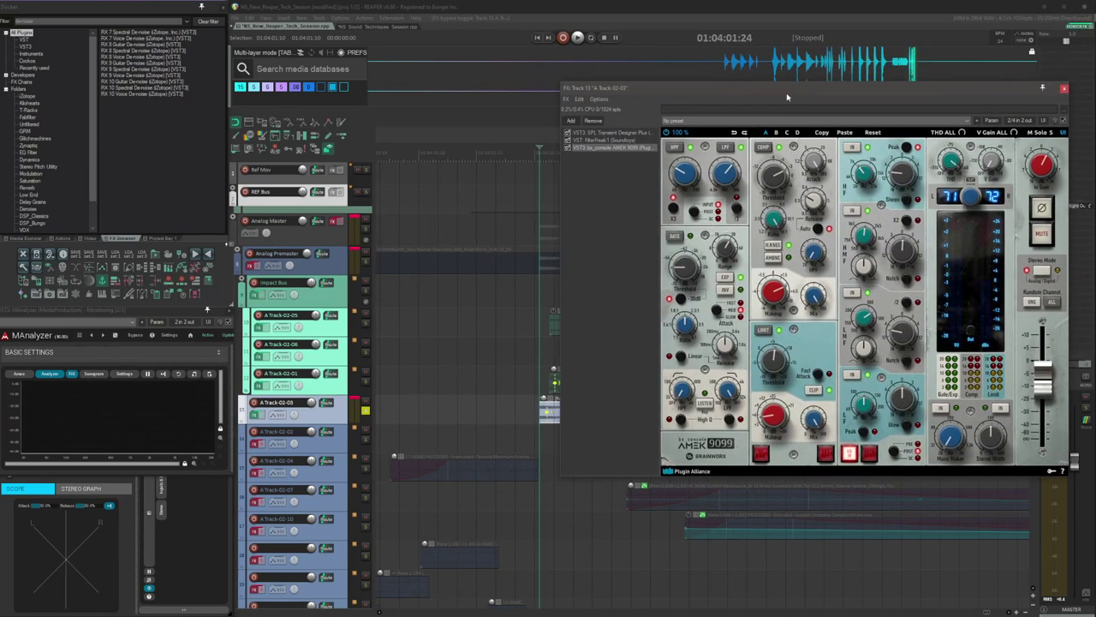
click(684, 178)
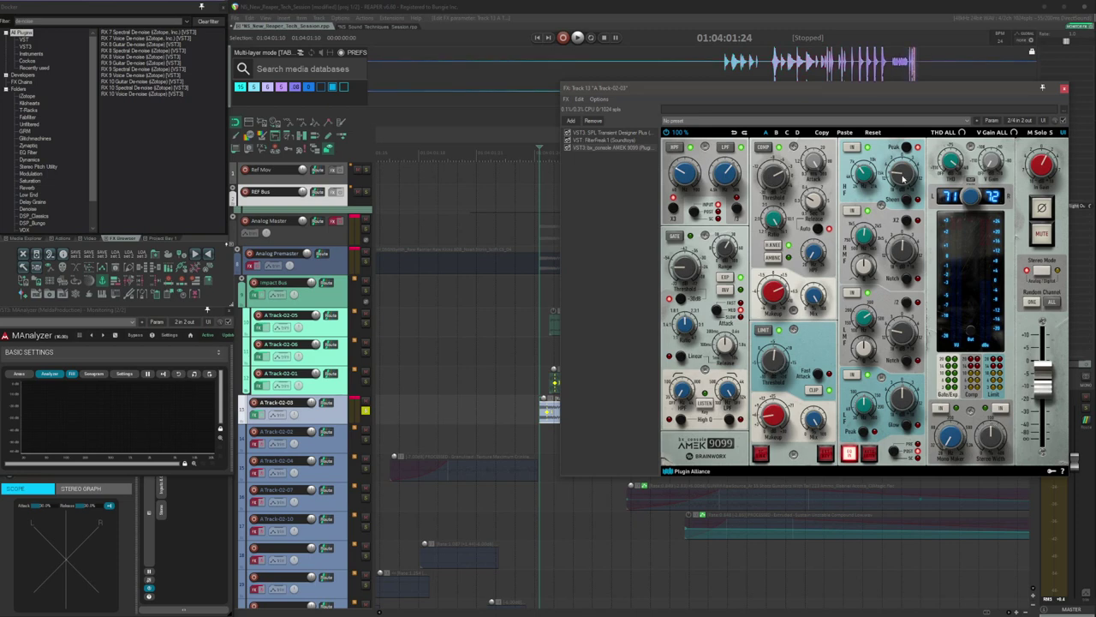
drag(841, 90, 710, 2)
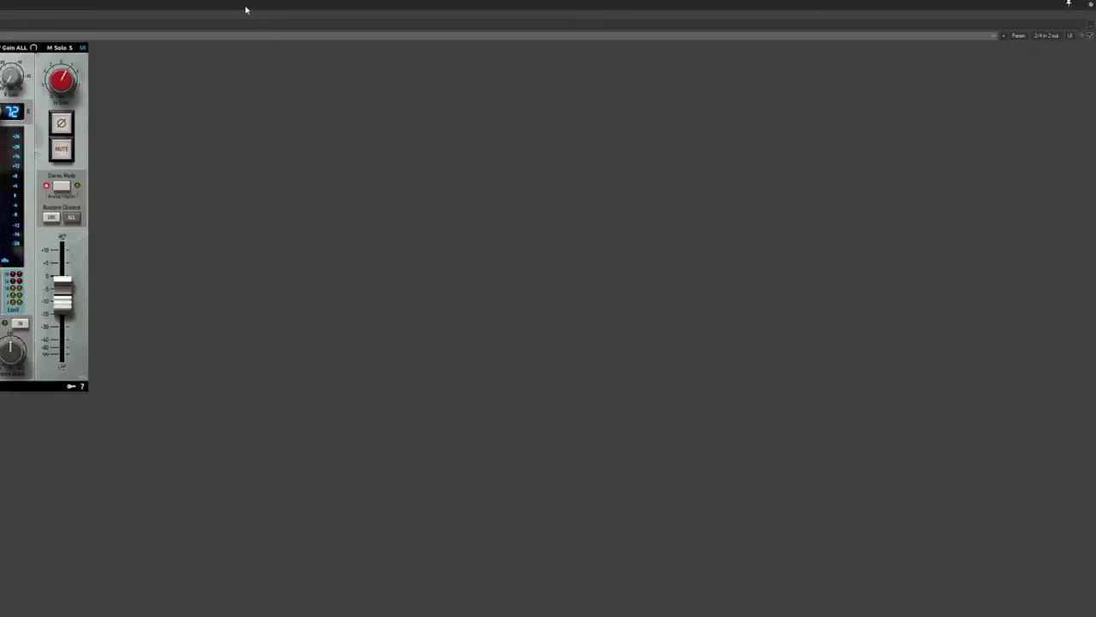
drag(246, 9, 780, 39)
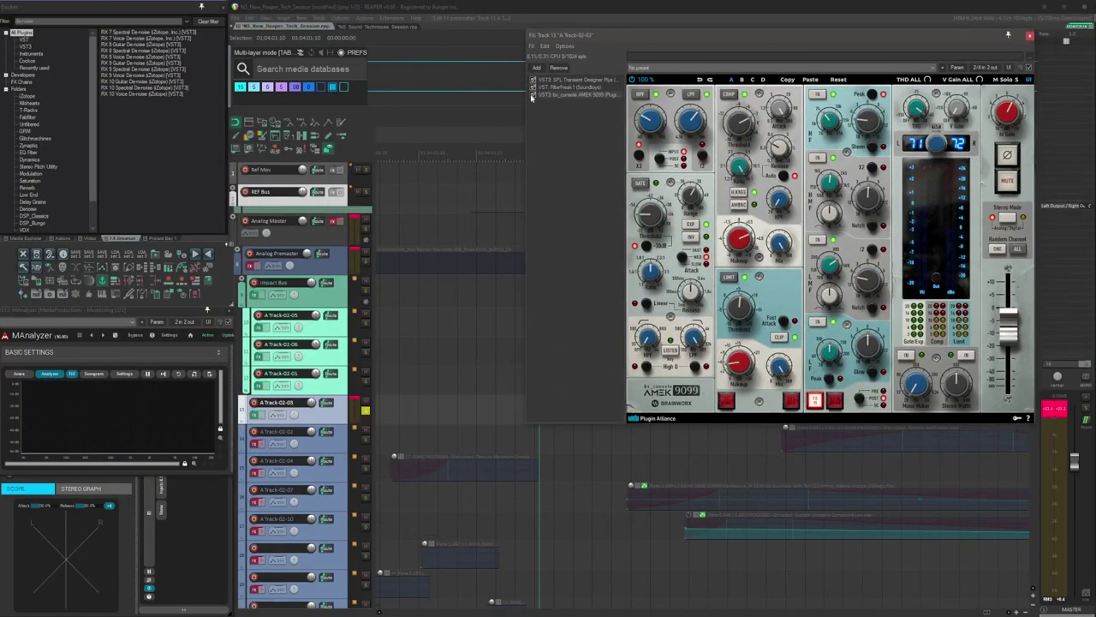
- Compare the crinkle clip with bx_console AMEK 9099 bypassed and enabled, and close the effects chain
drag(592, 46, 695, 48)
key(space)
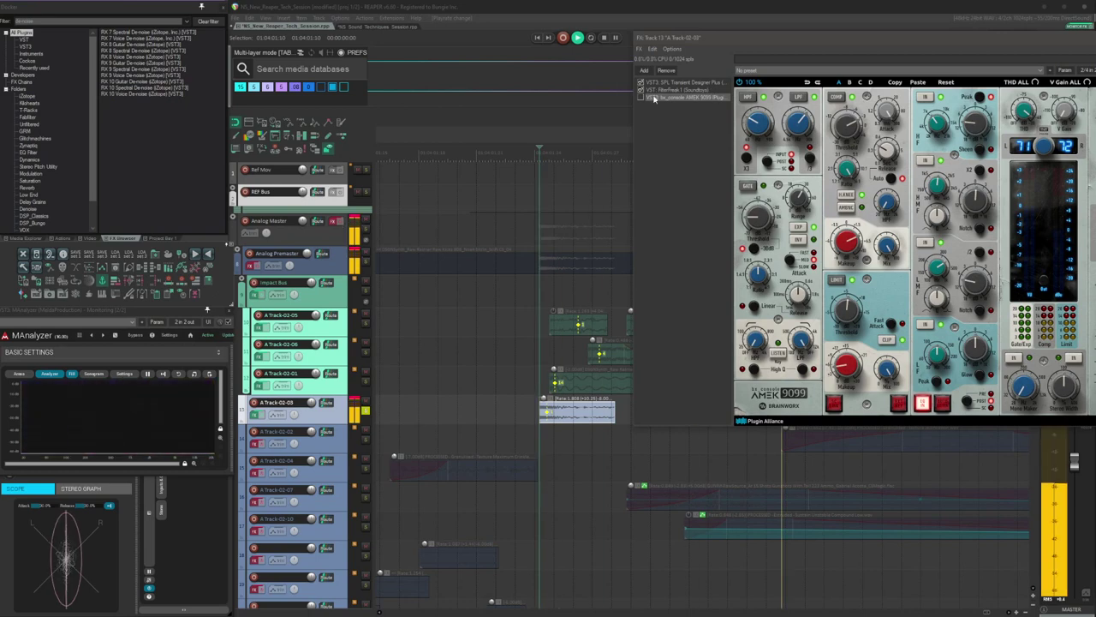
key(space)
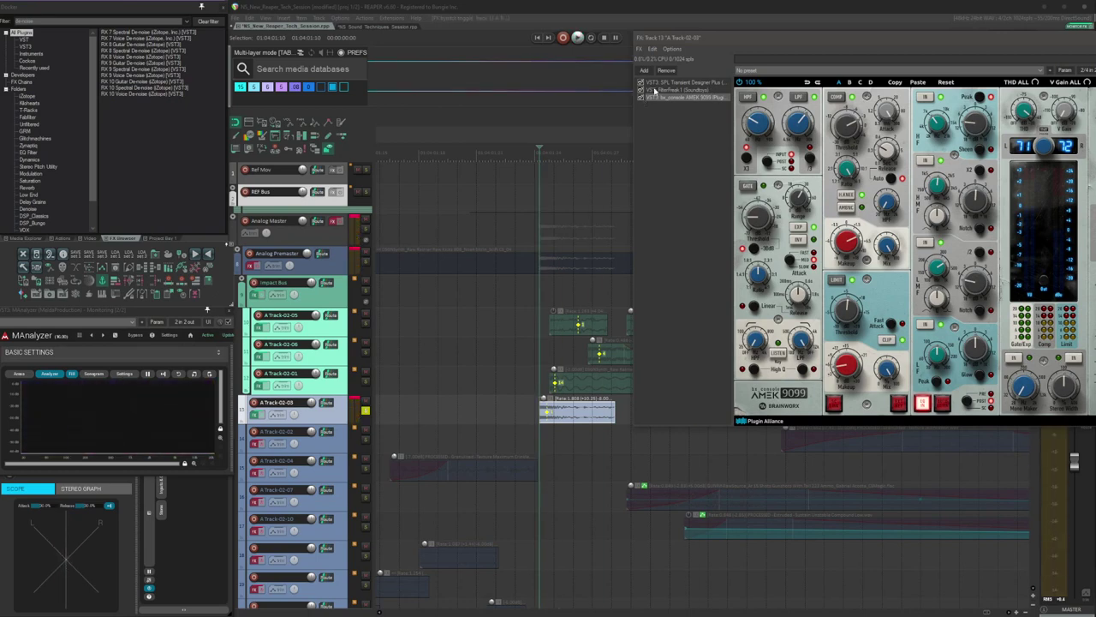
drag(702, 43, 702, 104)
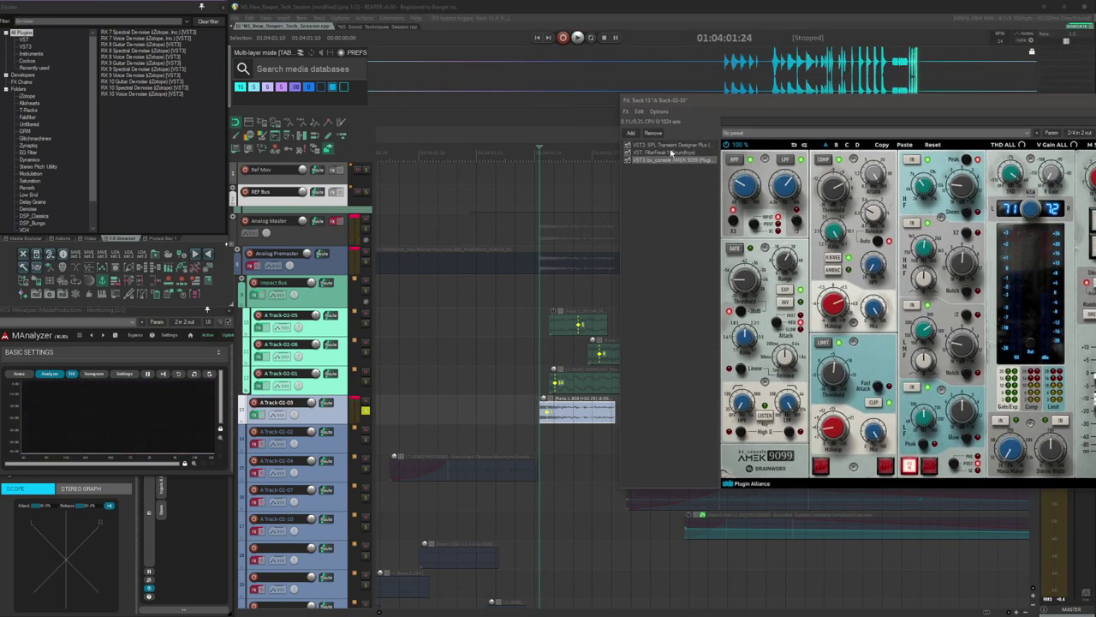
key(space)
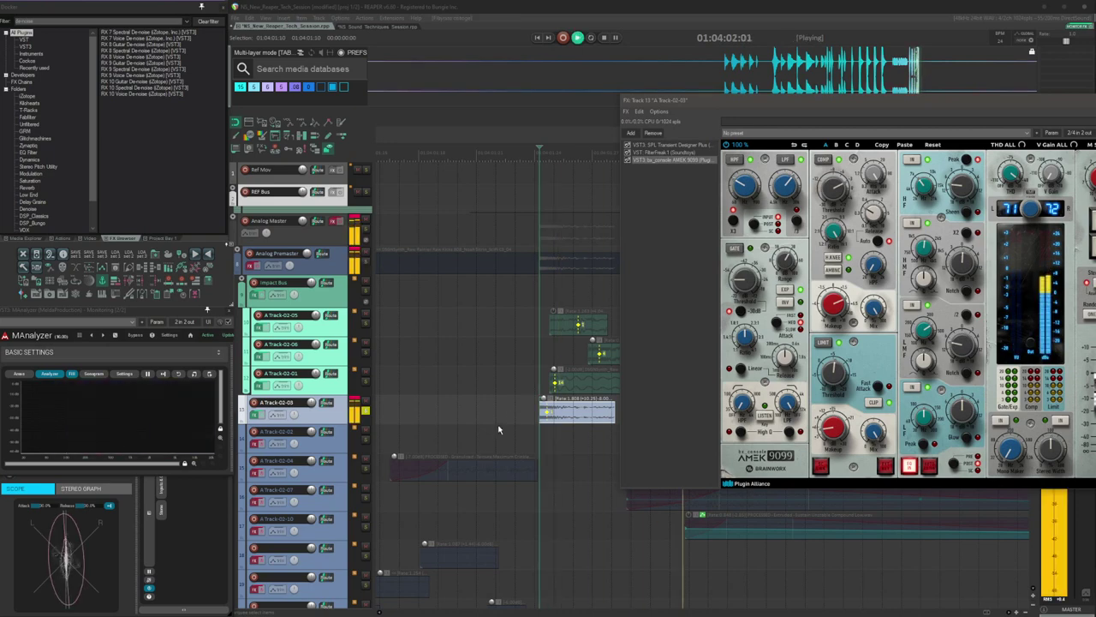
key(space)
drag(846, 111, 698, 106)
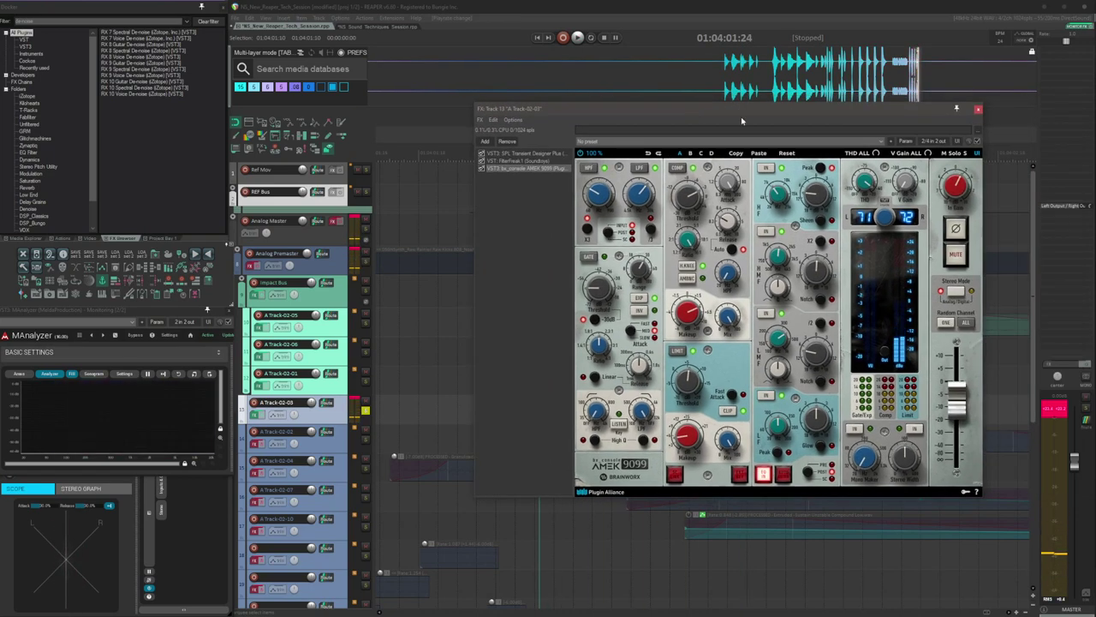
click(977, 99)
- Solo A Track-02-02, select its jellification texture clip, and audition it from its start at 01:04:02:06
click(564, 446)
key(Tab)
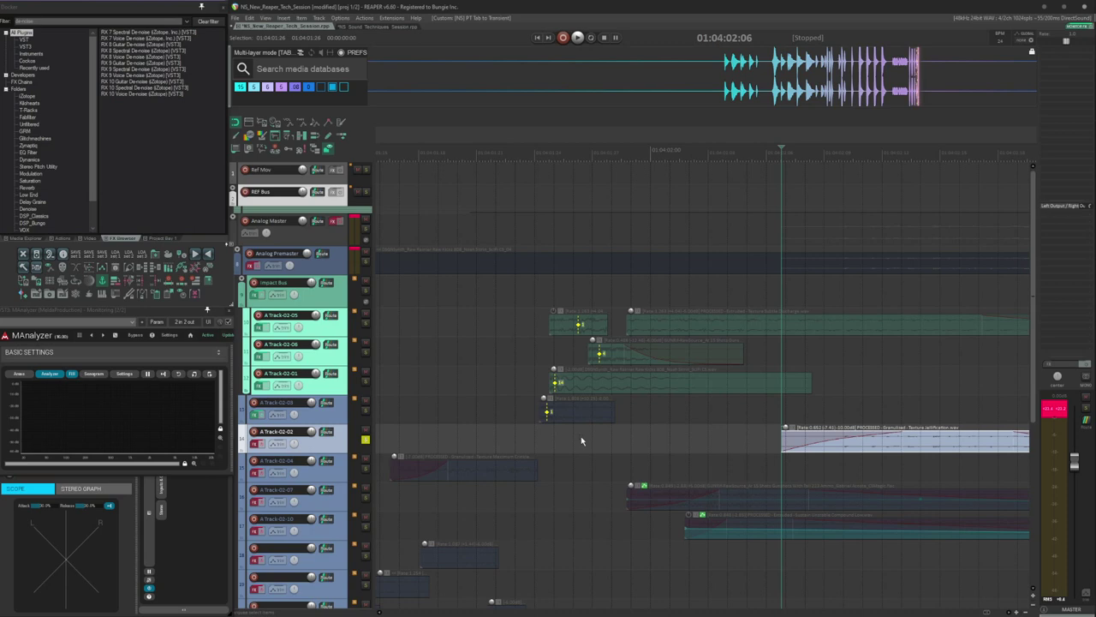
key(r)
scroll(575, 440, right, 3)
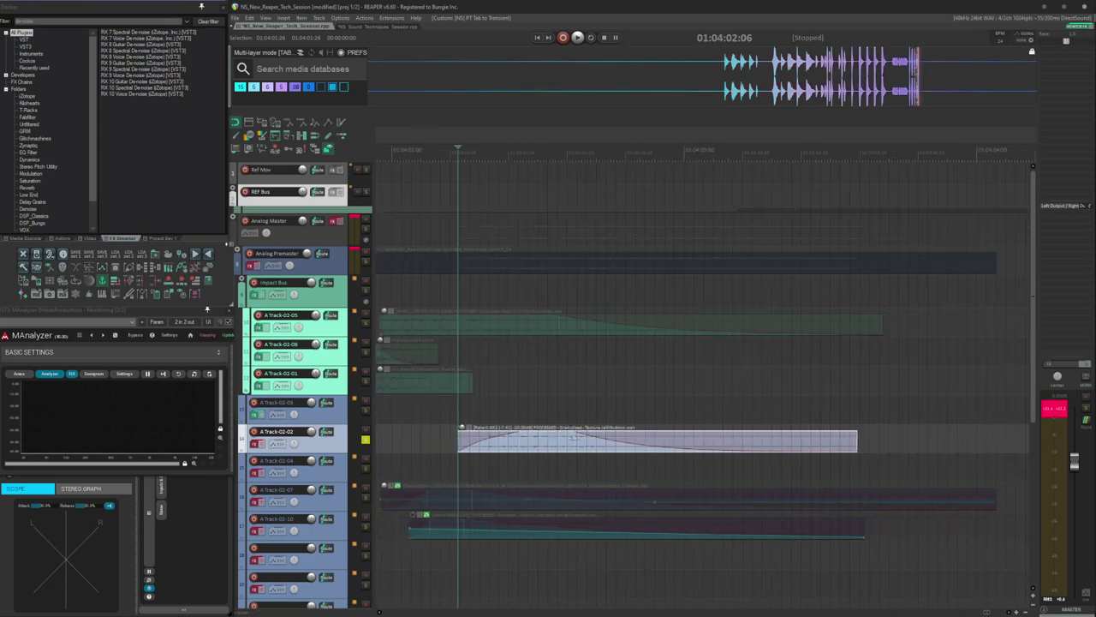
scroll(574, 436, left, 3)
scroll(574, 437, right, 2)
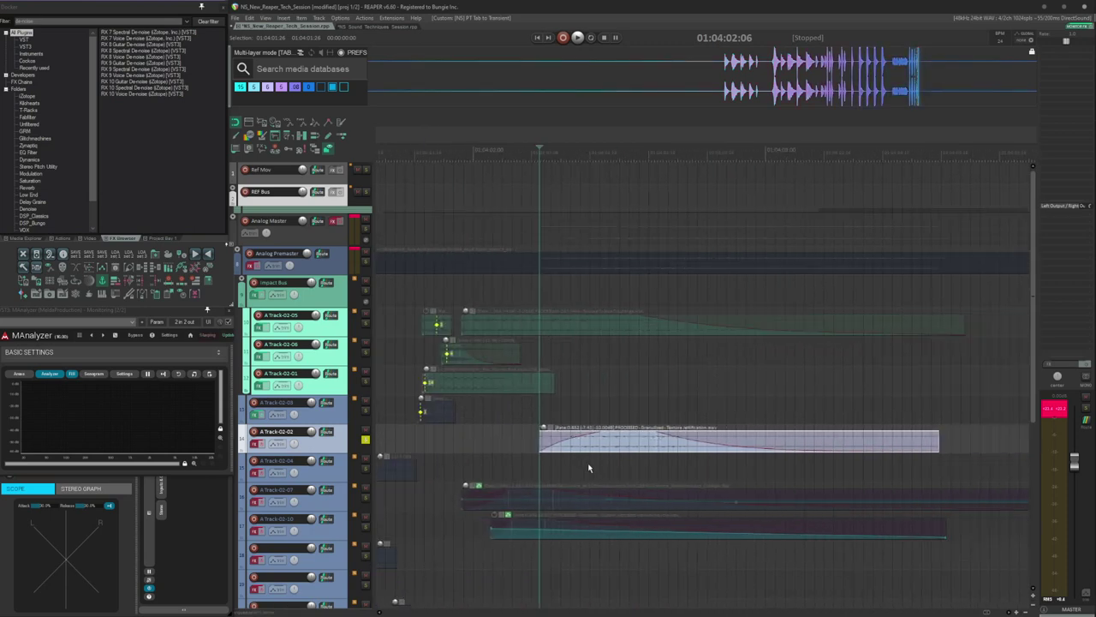
key(space)
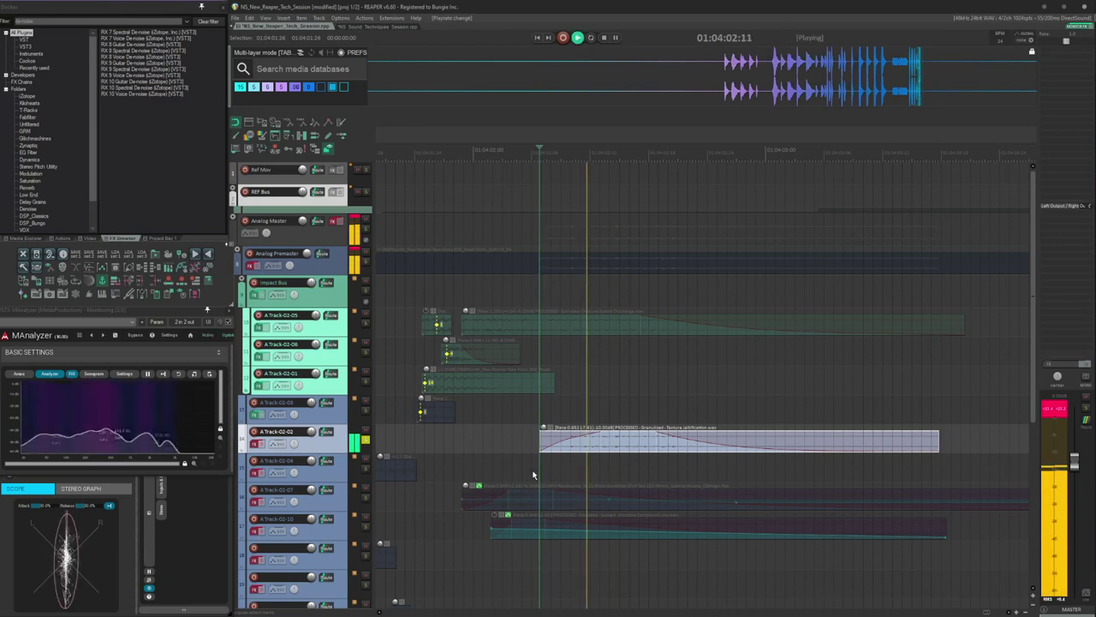
key(space)
- Paste a copy of the jellification texture clip farther along its track and remove the copy's fades
scroll(596, 462, down, 4)
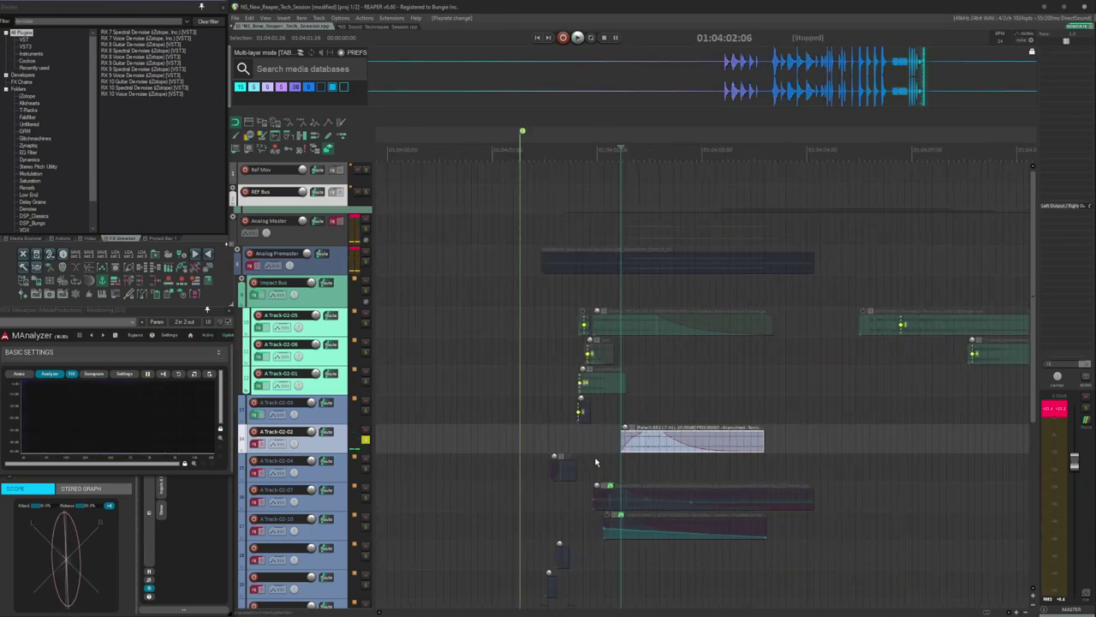
click(819, 444)
key(ctrl+v)
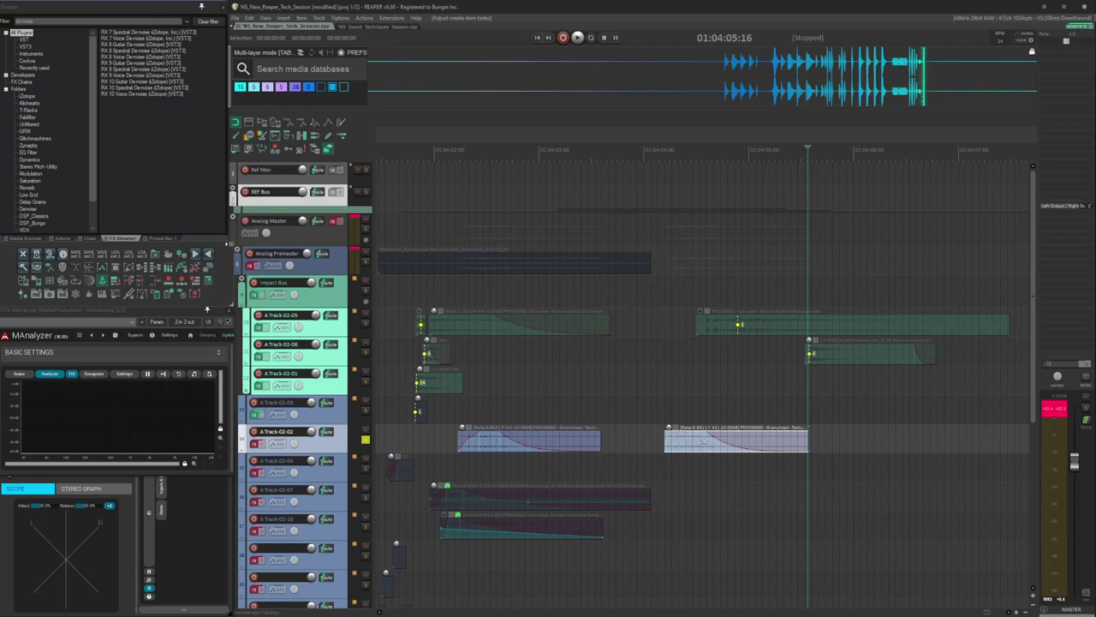
drag(705, 440, 830, 439)
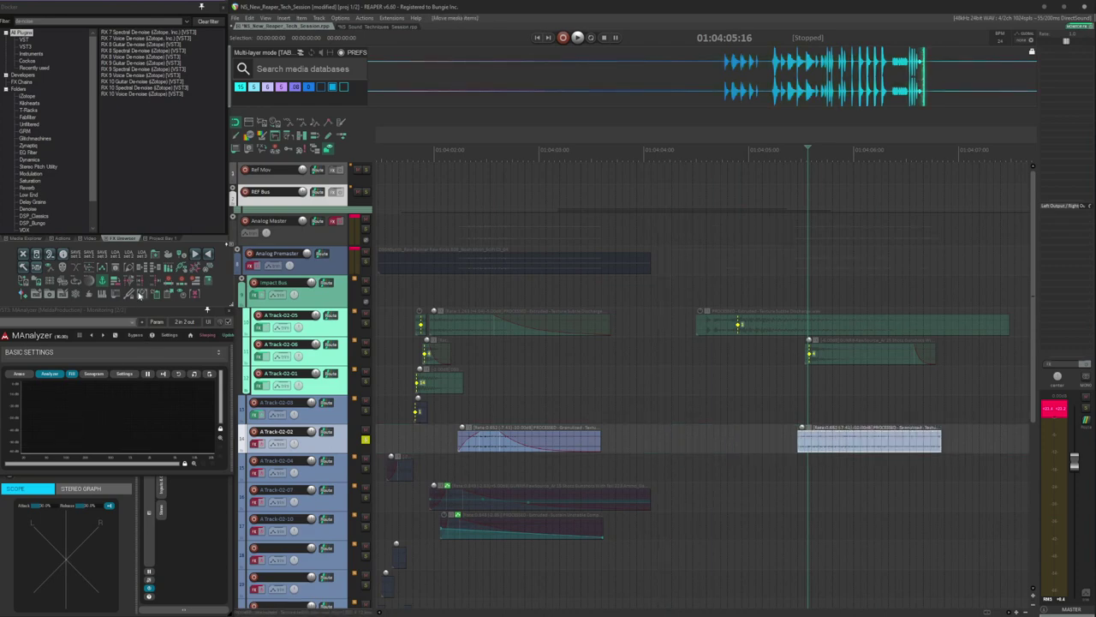
- Reset the jellification copy's rate to 1.0 and its pitch, extend both of its edges, and audition the raw texture
click(138, 294)
drag(798, 443, 689, 446)
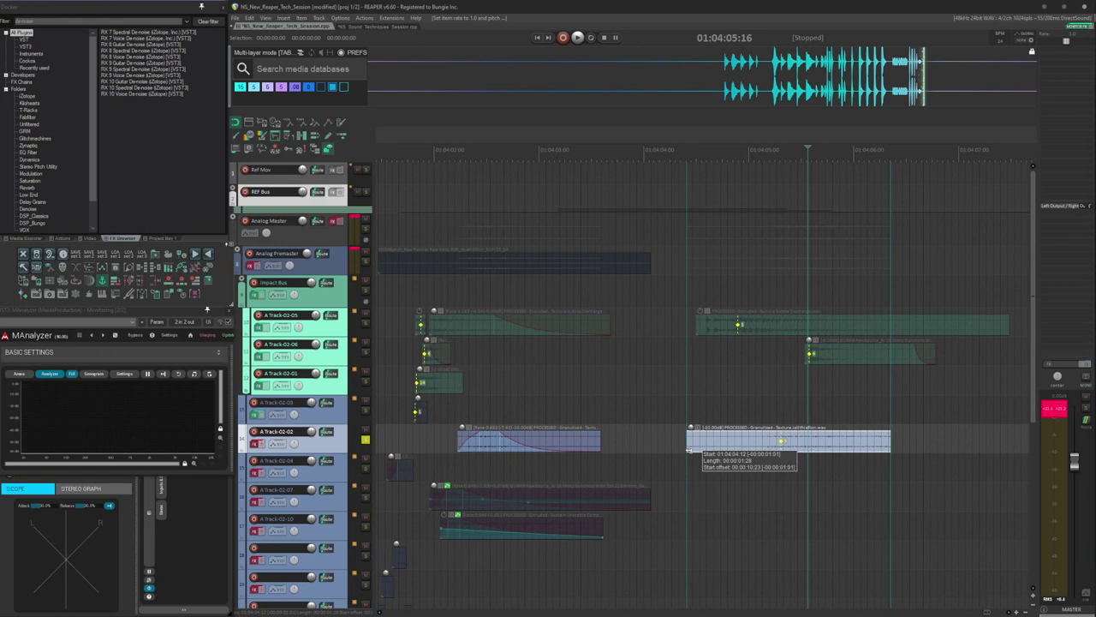
click(749, 523)
key(space)
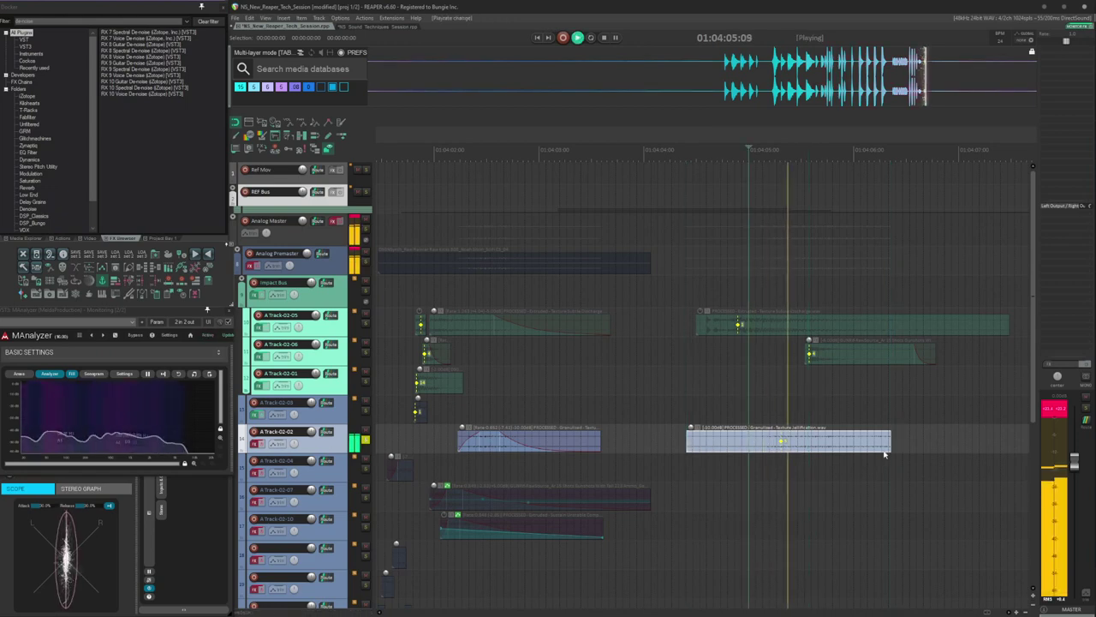
drag(890, 445, 987, 443)
key(space)
- Delete the extended jellification copy and return to the start of the original clip at 01:04:02:06
click(764, 454)
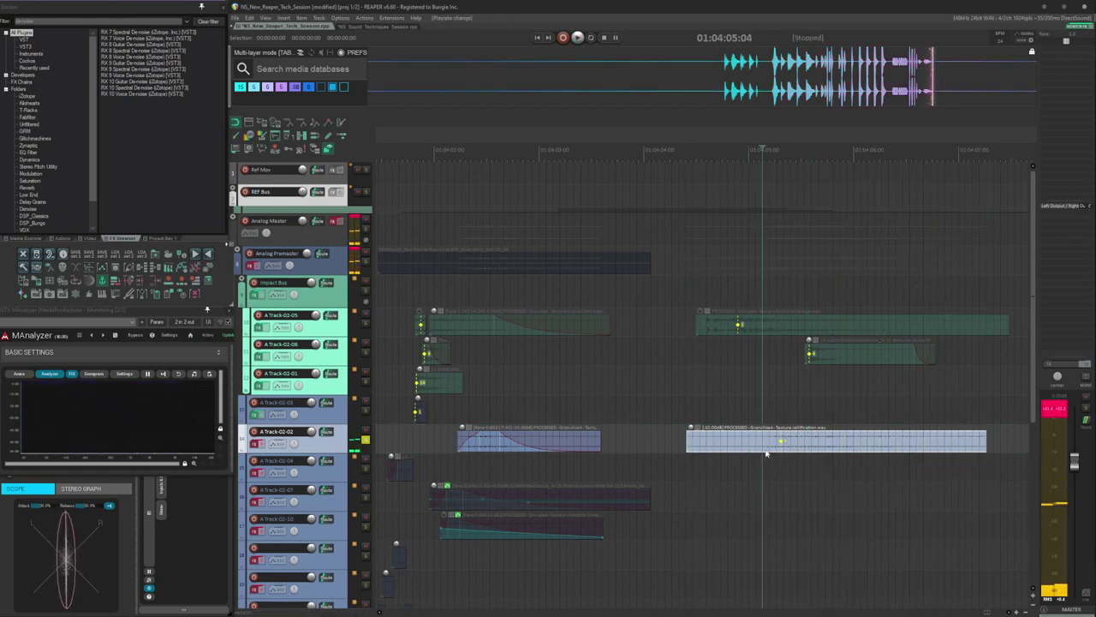
key(Delete)
key(Tab)
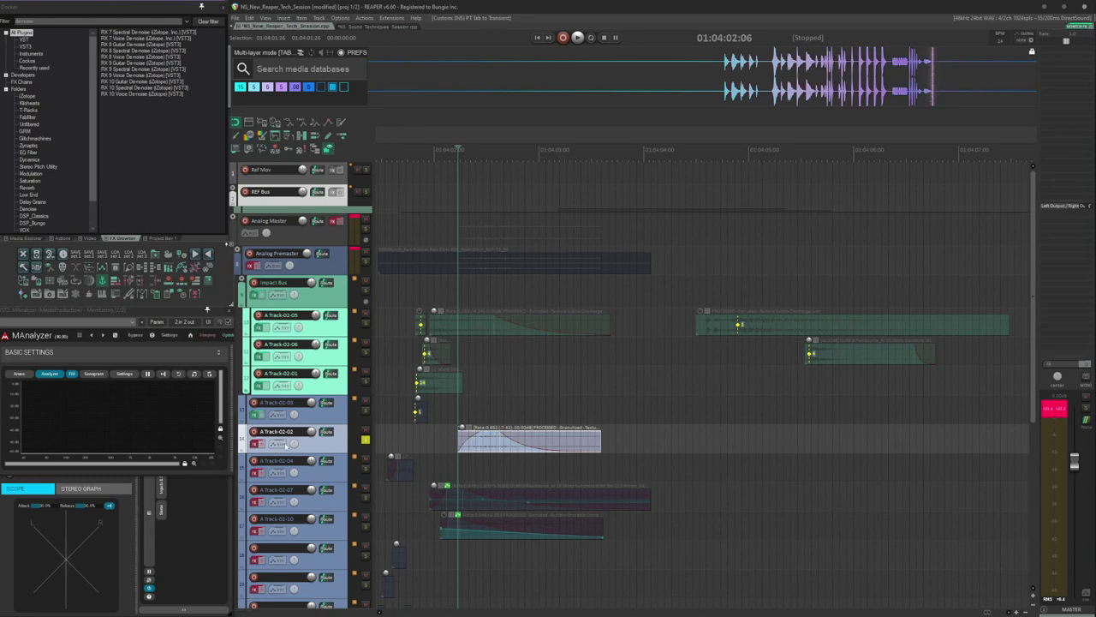
- Open the effects chain of A Track-02-02 containing bx_console AMEK 9099 and enable the track's effects
click(255, 443)
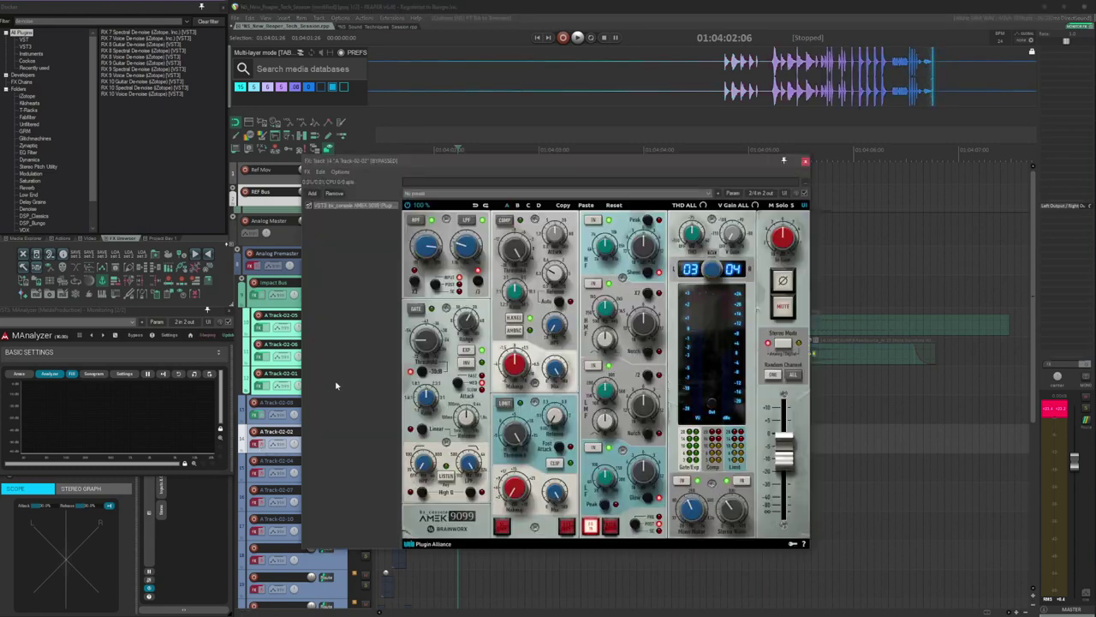
drag(449, 162, 767, 121)
click(268, 443)
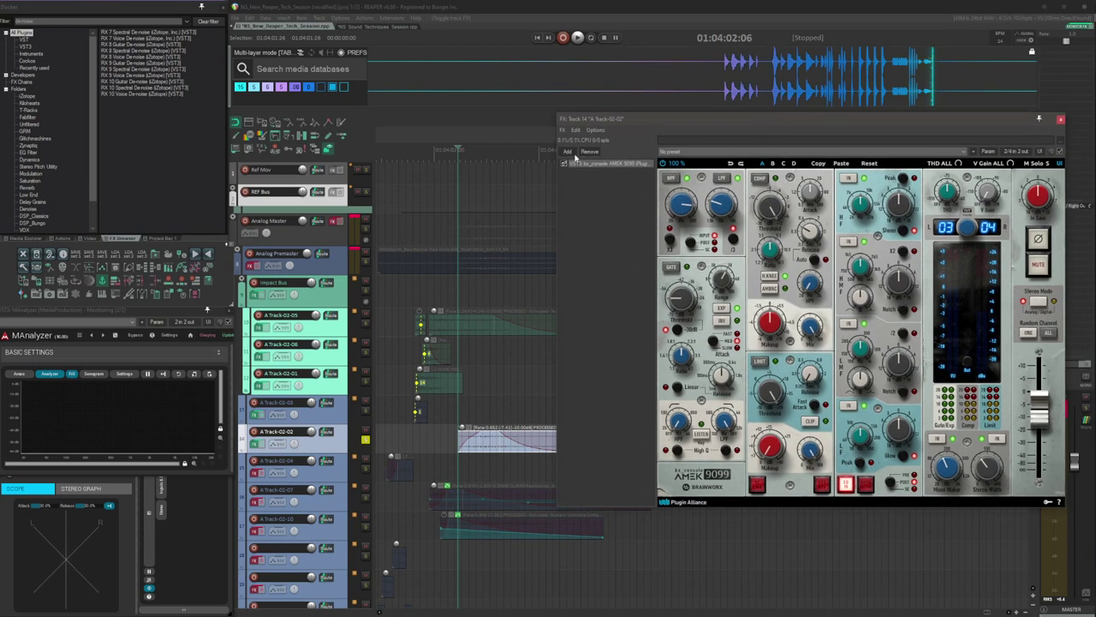
- Audition the A Track-02-02 clip through bx_console AMEK 9099, review the plug-in against the clip, and close the effects window
key(space)
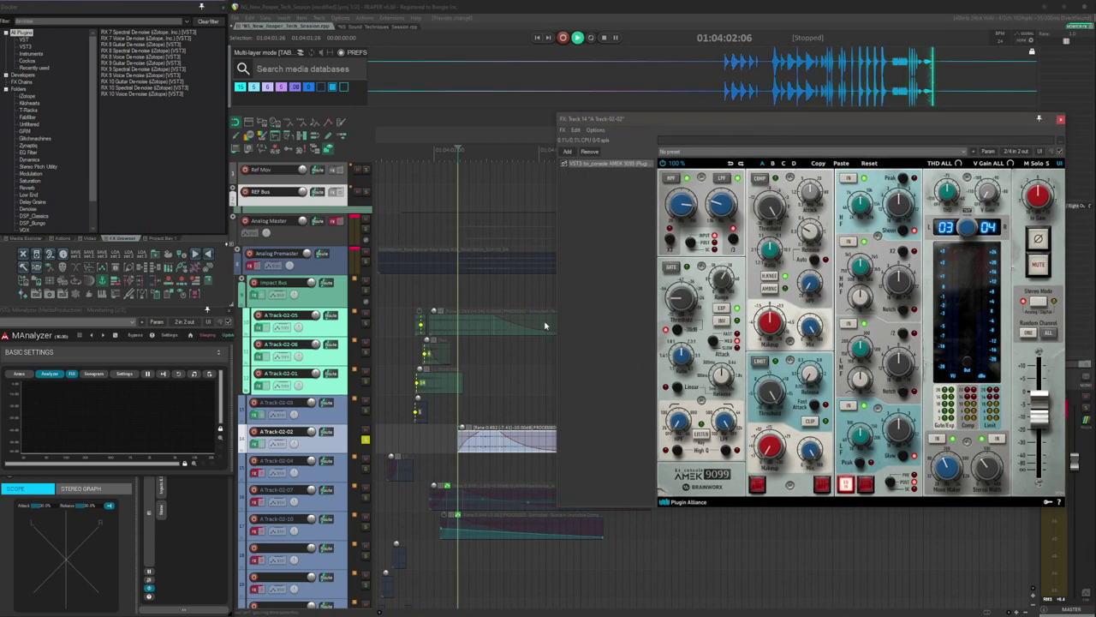
key(space)
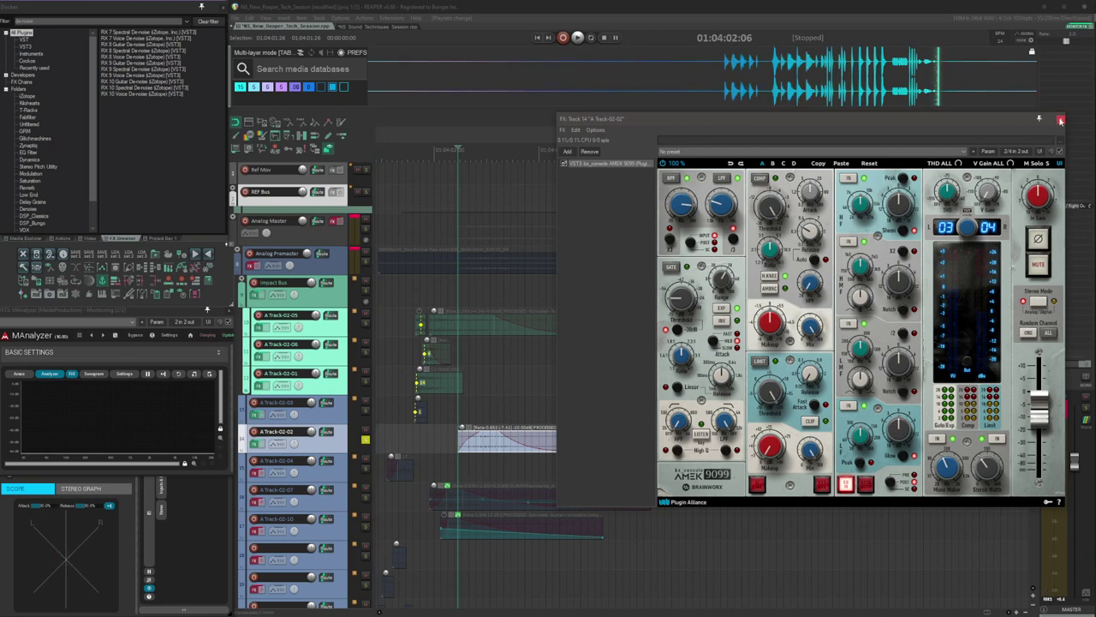
drag(762, 119, 805, 102)
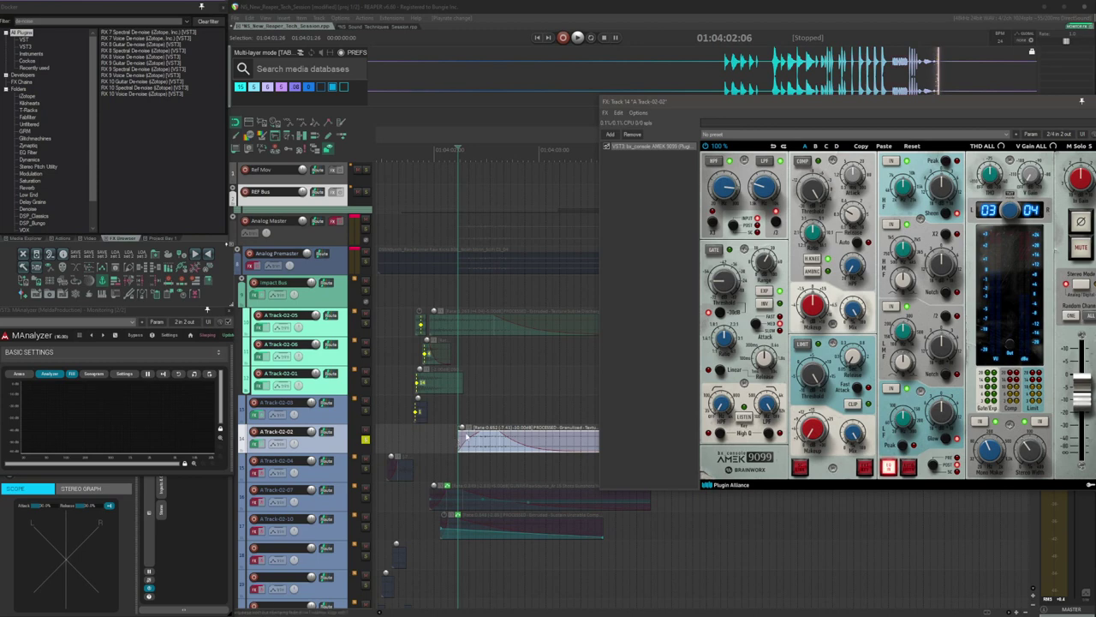
drag(765, 190, 766, 185)
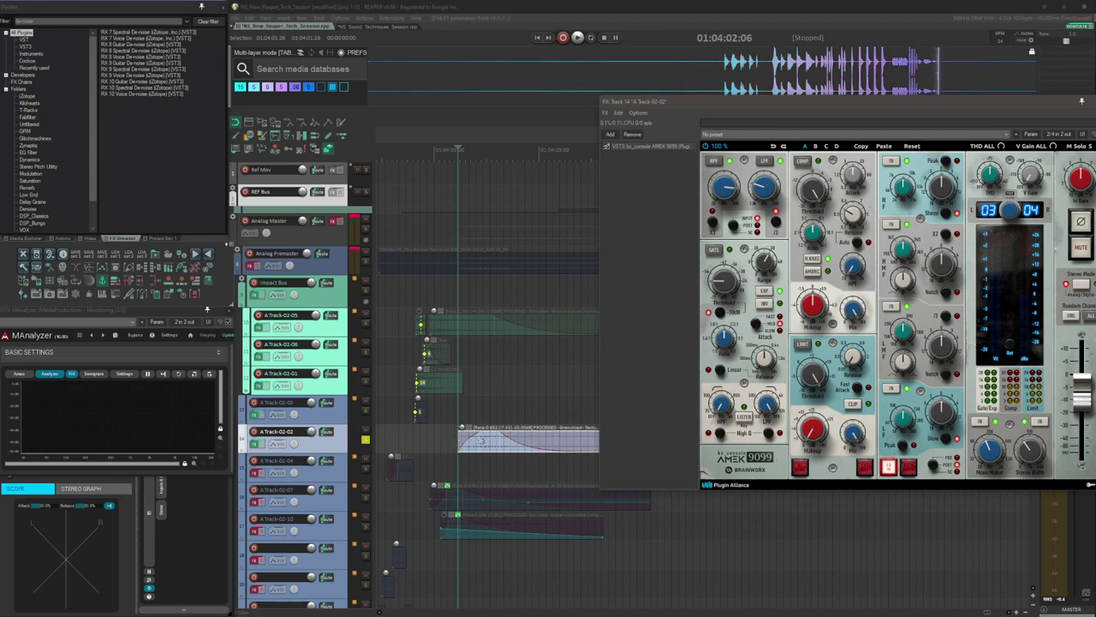
drag(995, 106, 890, 71)
click(997, 68)
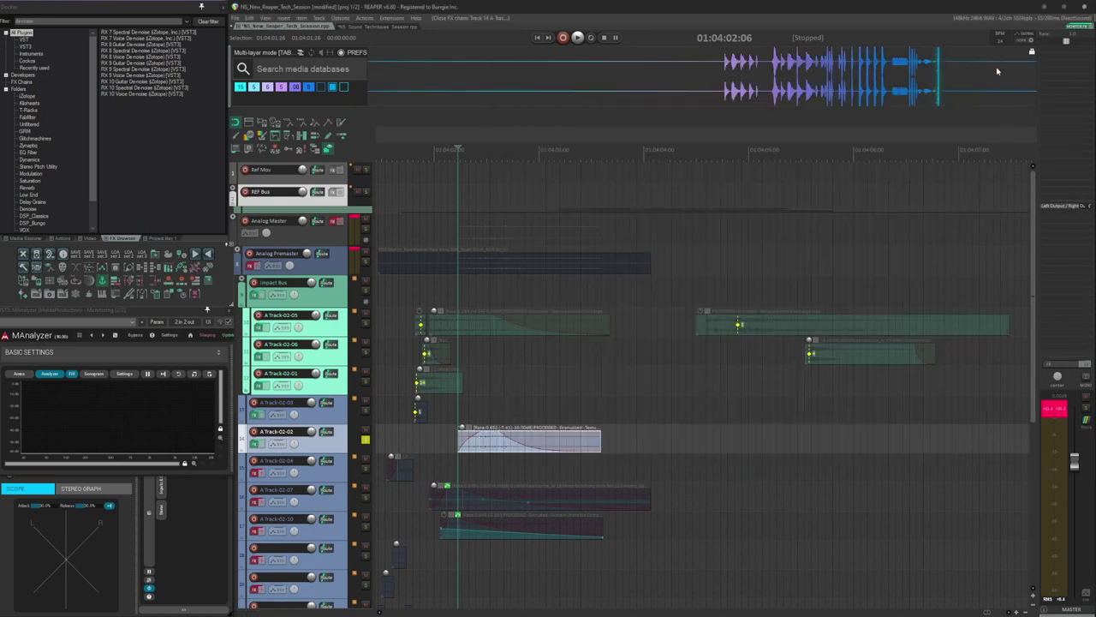
- Select the clip on A Track-02-04, solo its track, and audition it from its start at 01:04:01:16
click(449, 471)
scroll(469, 471, left, 3)
click(478, 466)
key(Tab)
scroll(671, 489, up, 3)
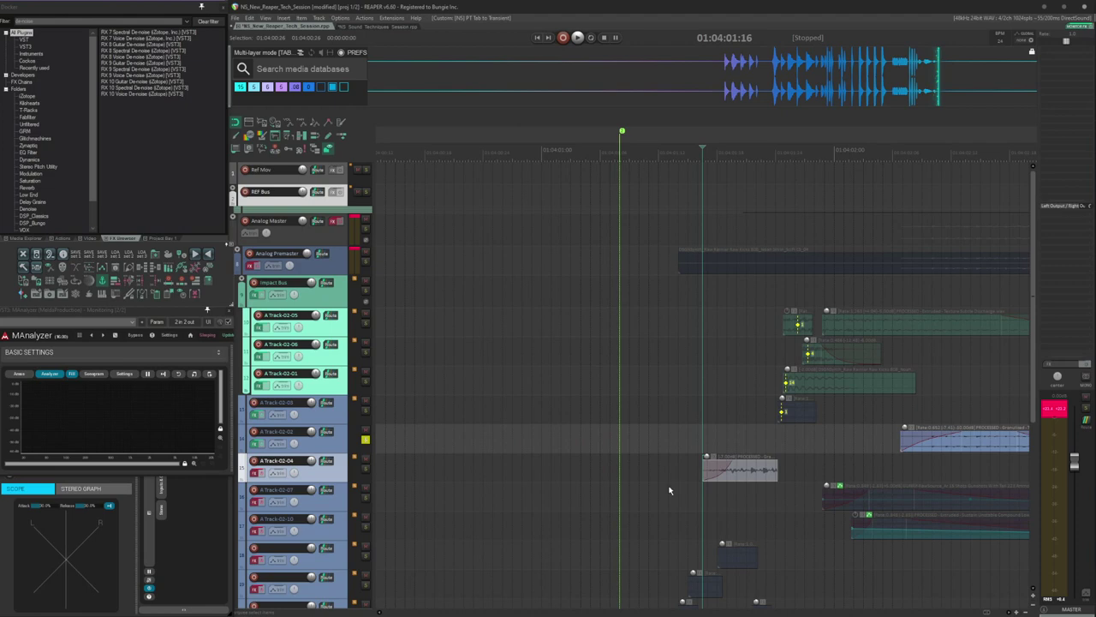
key(s)
scroll(856, 407, right, 2)
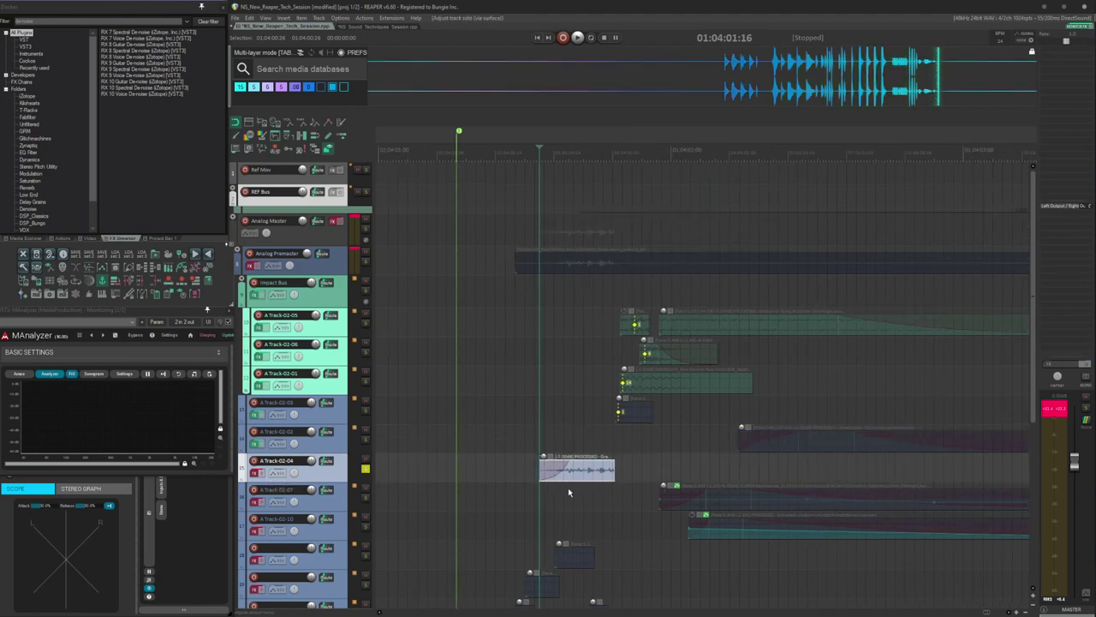
scroll(634, 492, up, 3)
scroll(675, 494, down, 3)
scroll(675, 492, right, 3)
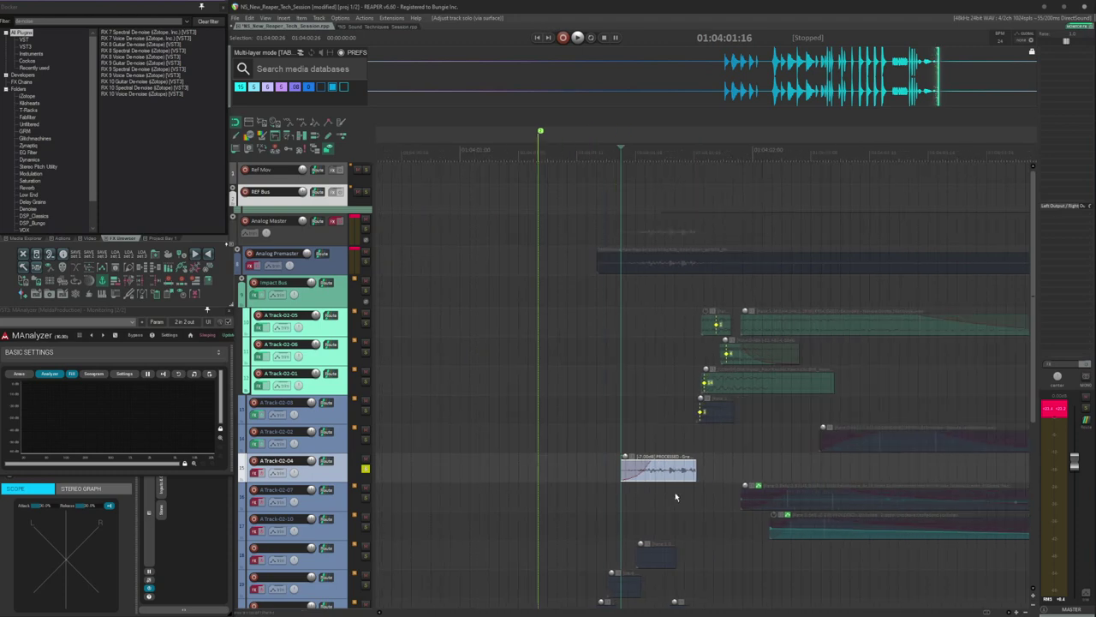
key(space)
key(space)
scroll(635, 492, down, 3)
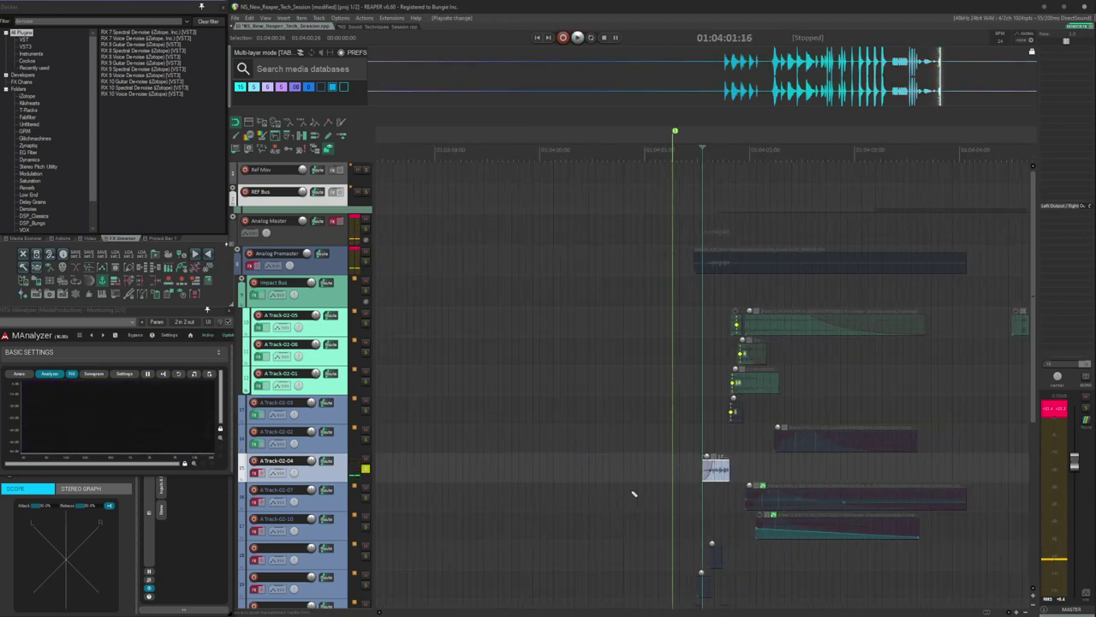
- Paste a copy of the A Track-02-04 texture clip farther along its track and extend both of its edges
scroll(651, 486, right, 3)
click(672, 474)
key(ctrl+v)
drag(696, 468, 971, 470)
drag(675, 470, 591, 471)
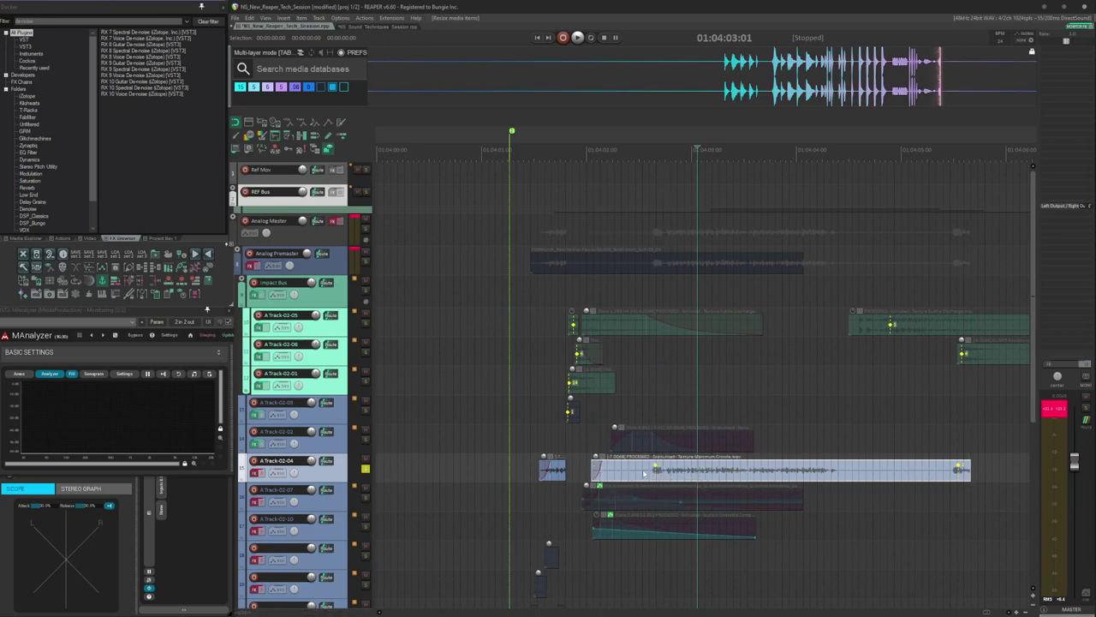
- Audition the extended texture copy from 01:04:03:12, delete it, and return to the original clip's start
click(644, 583)
key(space)
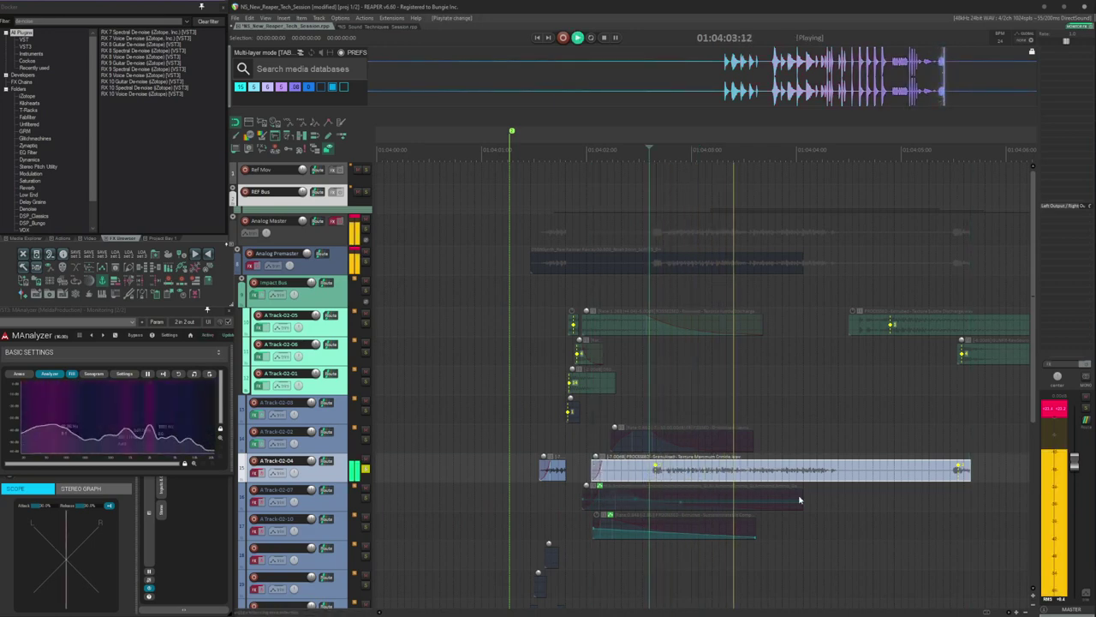
key(space)
key(Delete)
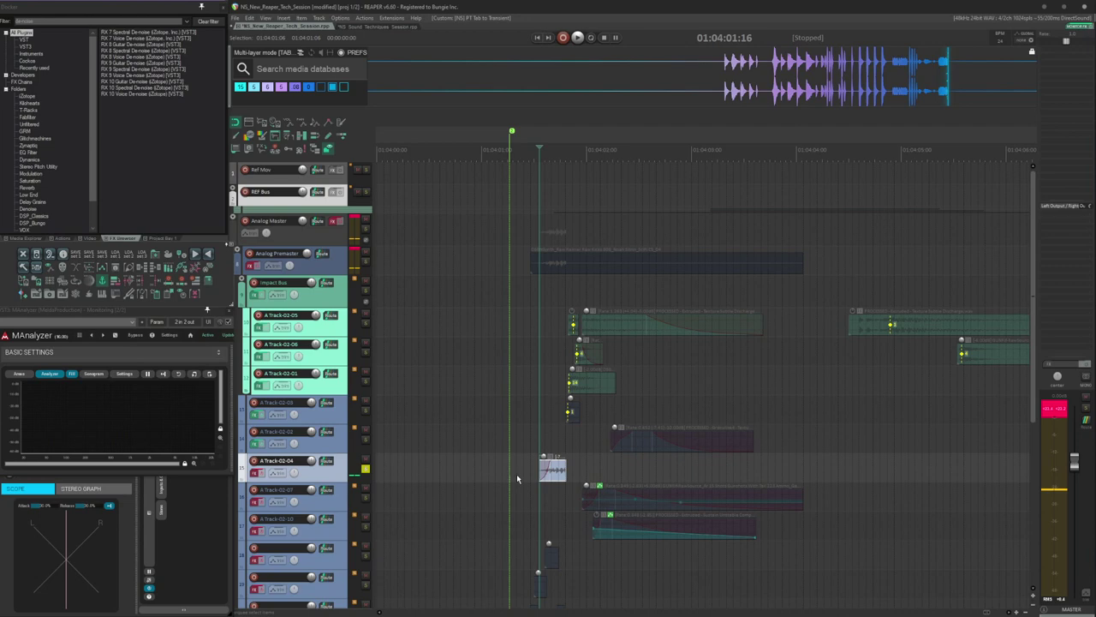
- Enable the effects on A Track-02-04 and inspect Little AlterBoy with the other two plug-ins in the chain bypassed
scroll(489, 477, up, 5)
click(255, 472)
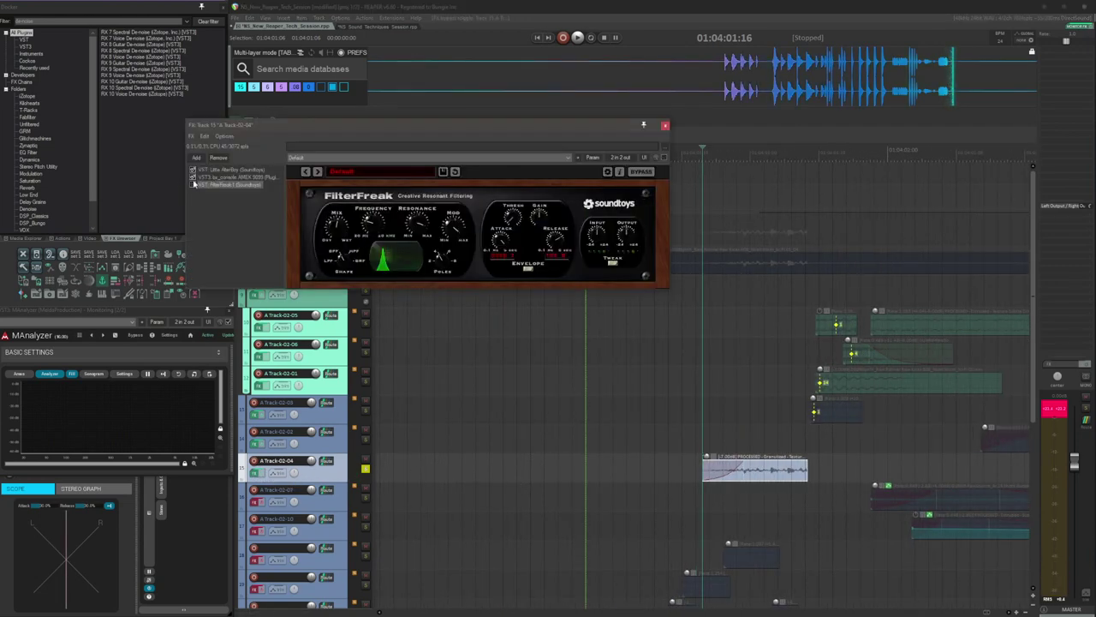
click(221, 169)
drag(343, 124, 578, 111)
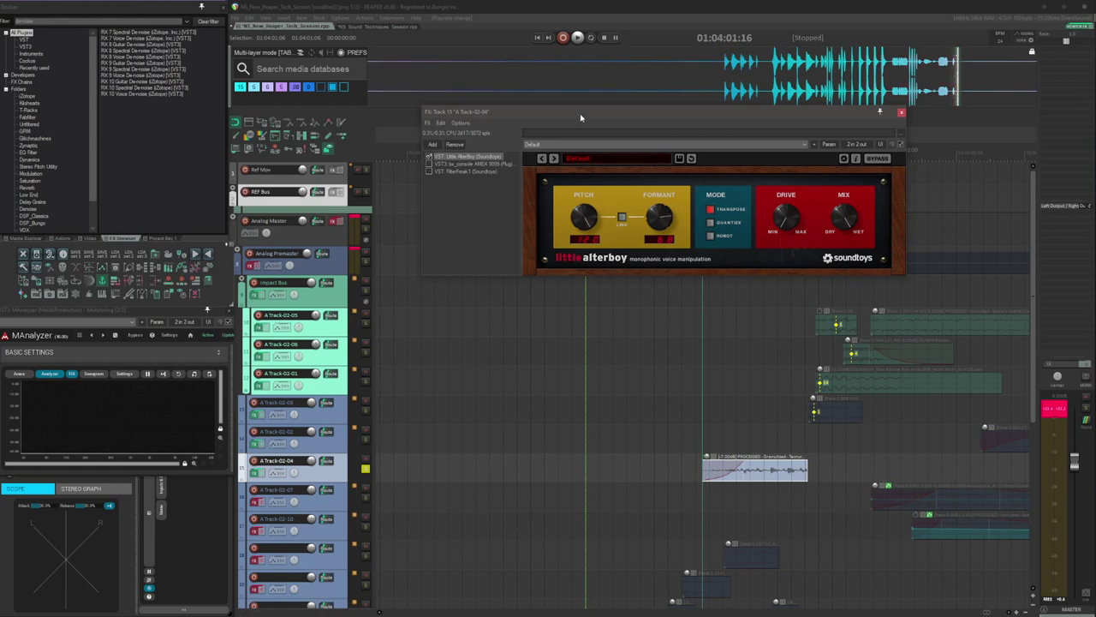
drag(580, 117, 622, 133)
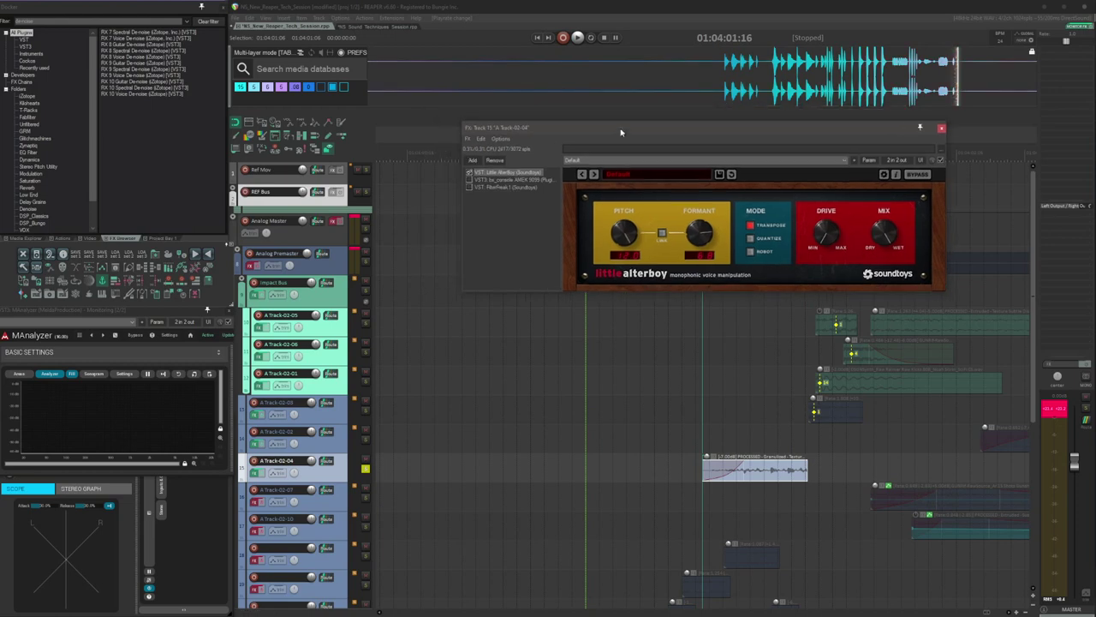
- Enable bx_console AMEK 9099 in the chain, review its stereo width control, and compare the clip with Little AlterBoy toggled
click(491, 180)
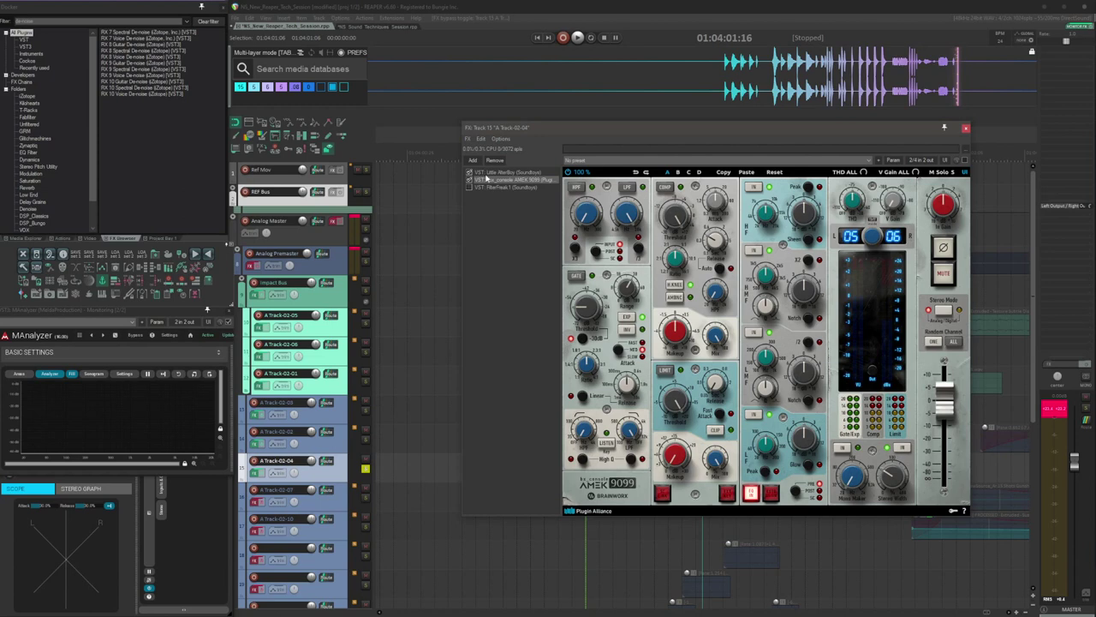
drag(605, 137, 517, 64)
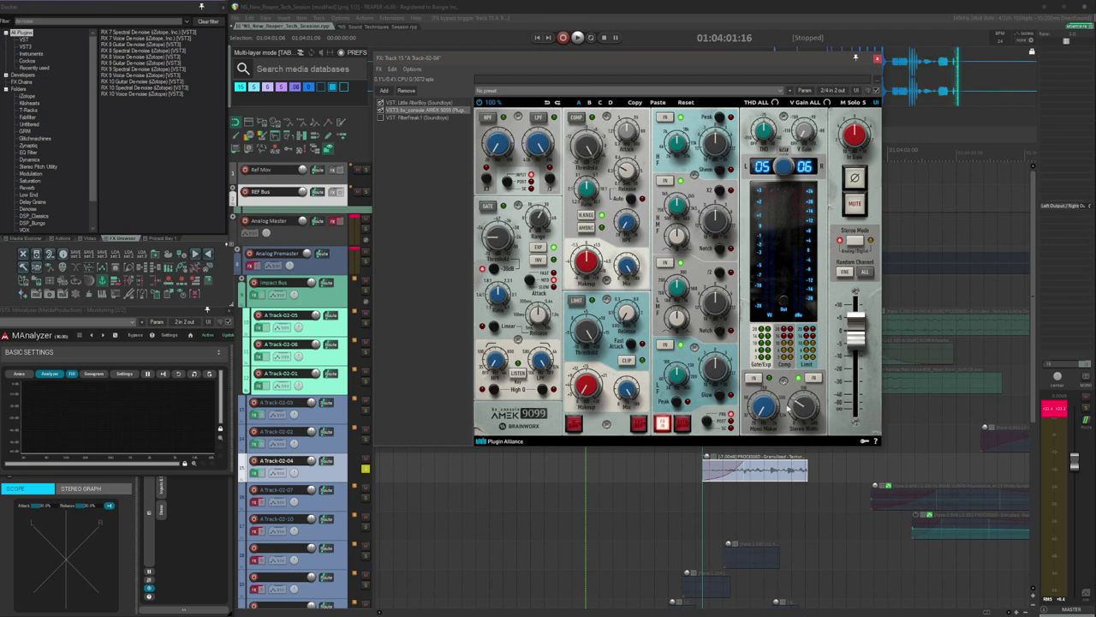
click(802, 412)
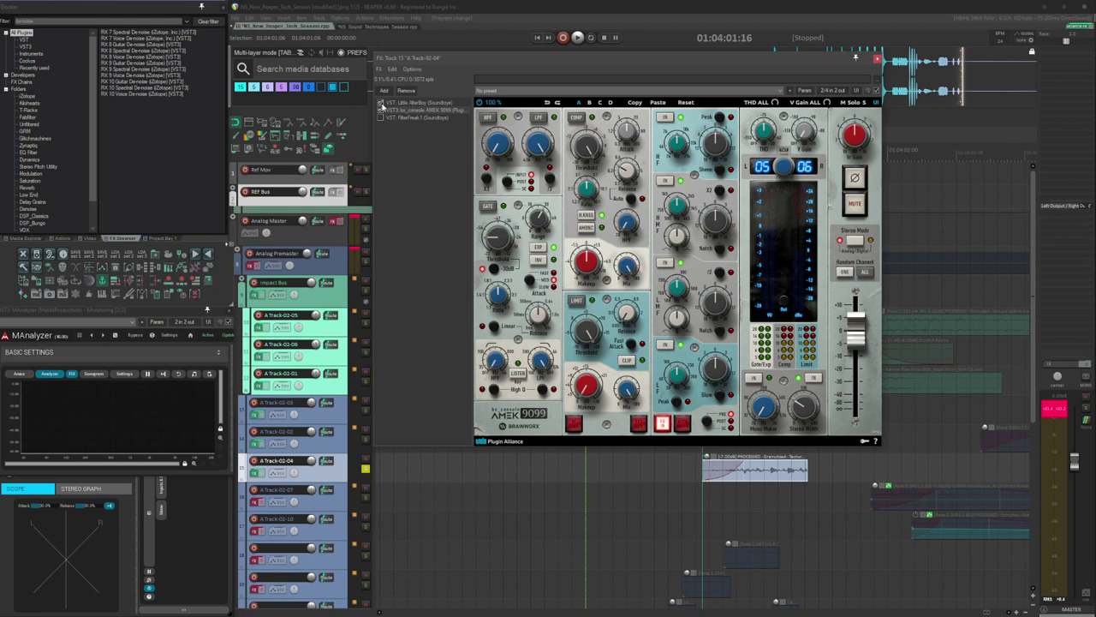
click(381, 104)
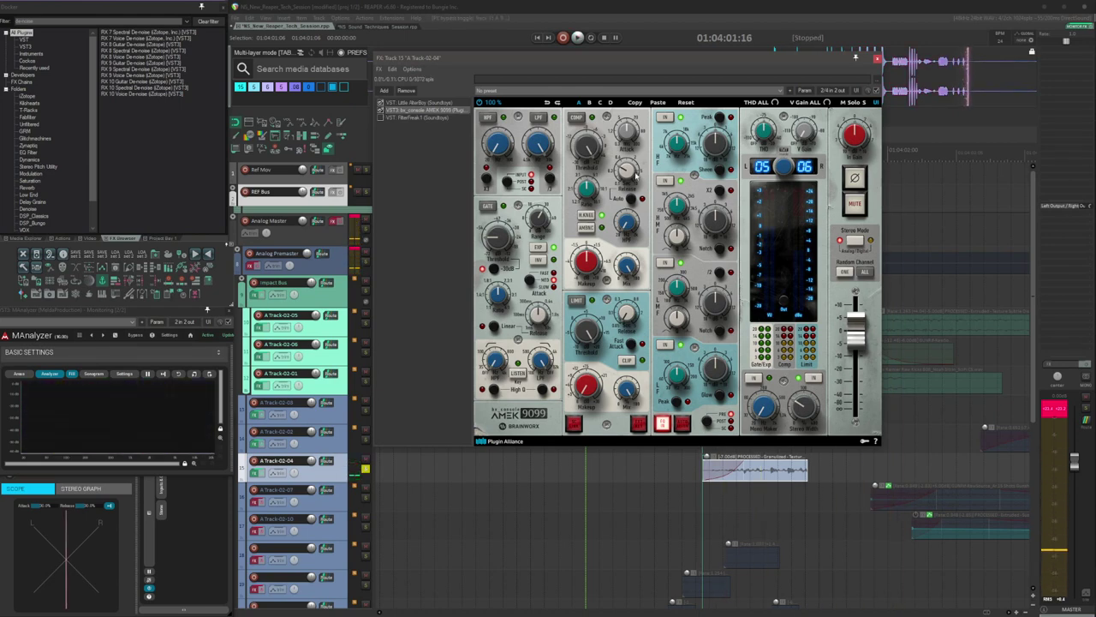
- Enable FilterFreak 1, audition the clip through the complete effects chain, and close the effects window
click(404, 117)
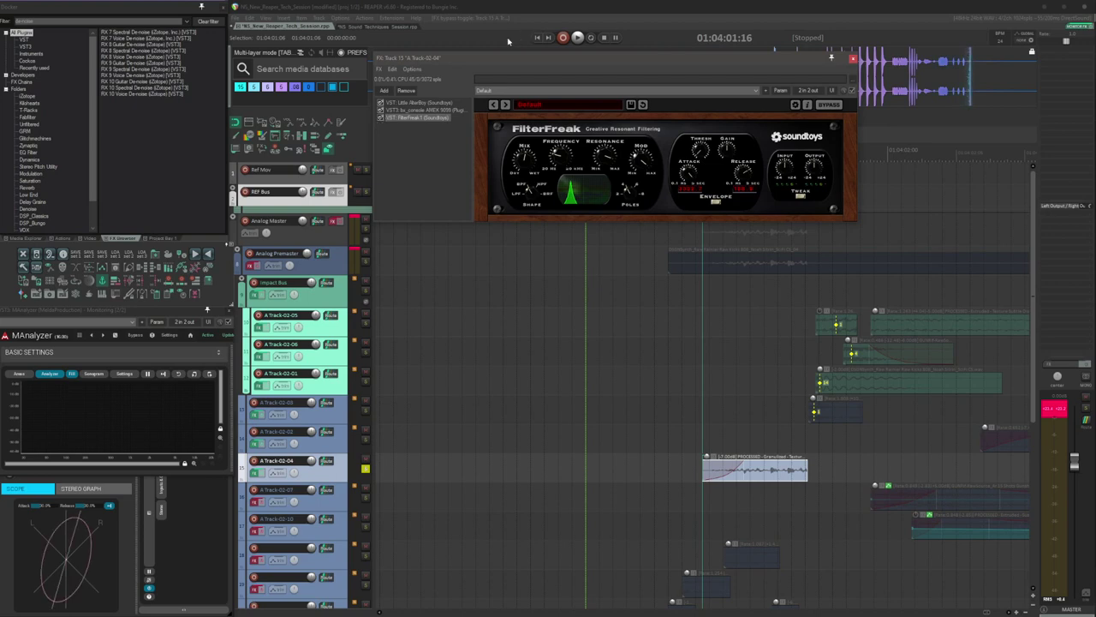
drag(498, 61, 615, 180)
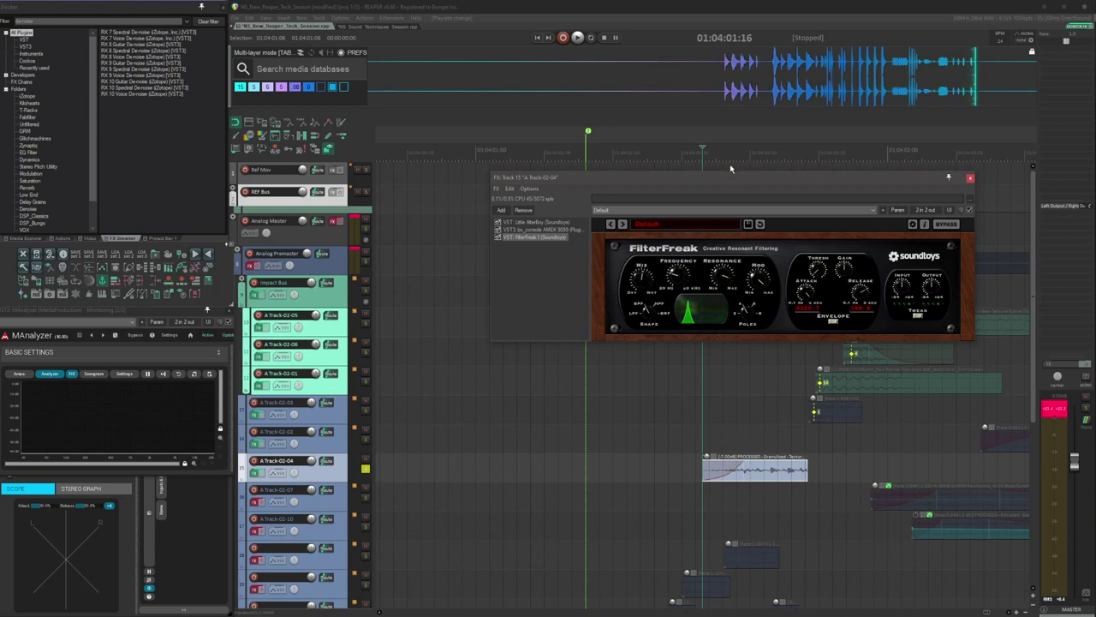
drag(699, 183, 719, 180)
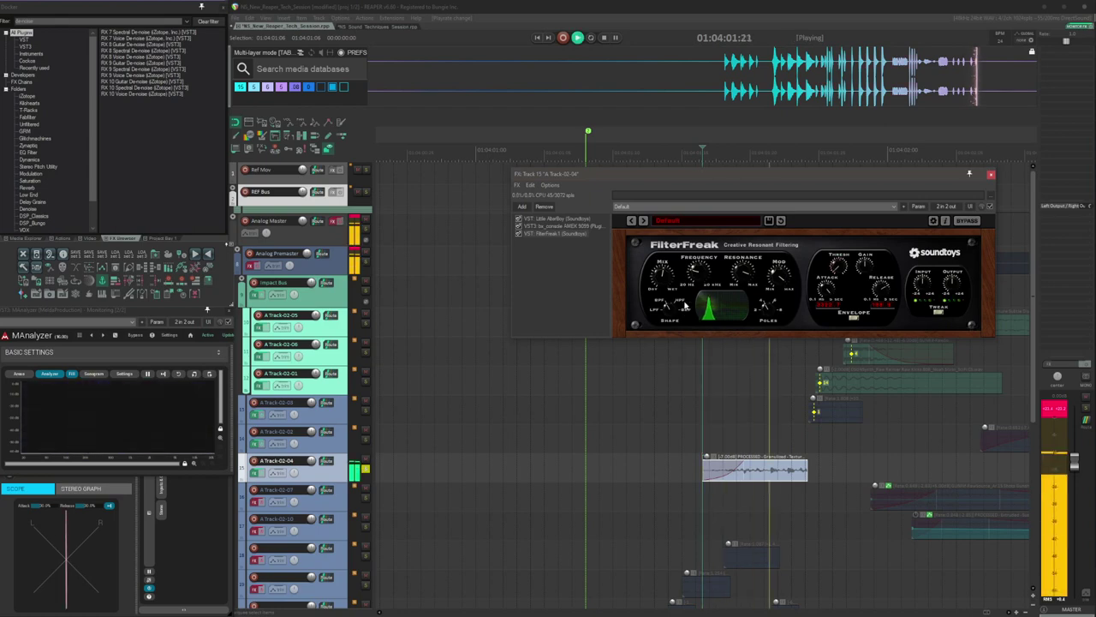
click(991, 174)
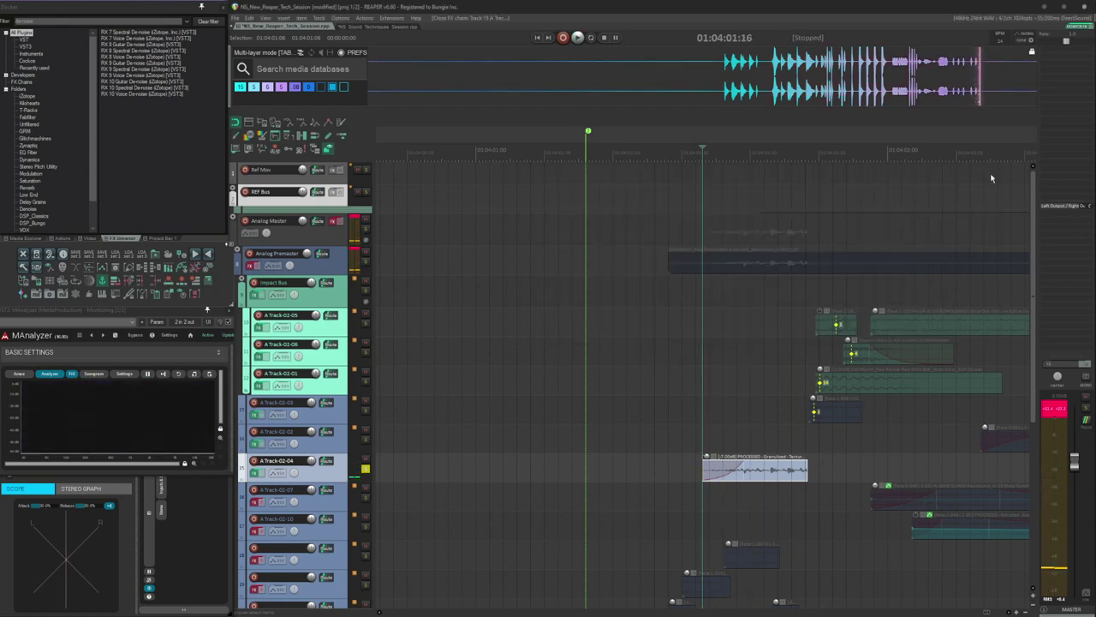
- Select the gunshot clip on A Track-02-07, solo its track, and audition it from its start at 01:04:01:28
click(796, 502)
key(ctrl+Right)
key(s)
scroll(685, 502, right, 5)
scroll(656, 500, down, 3)
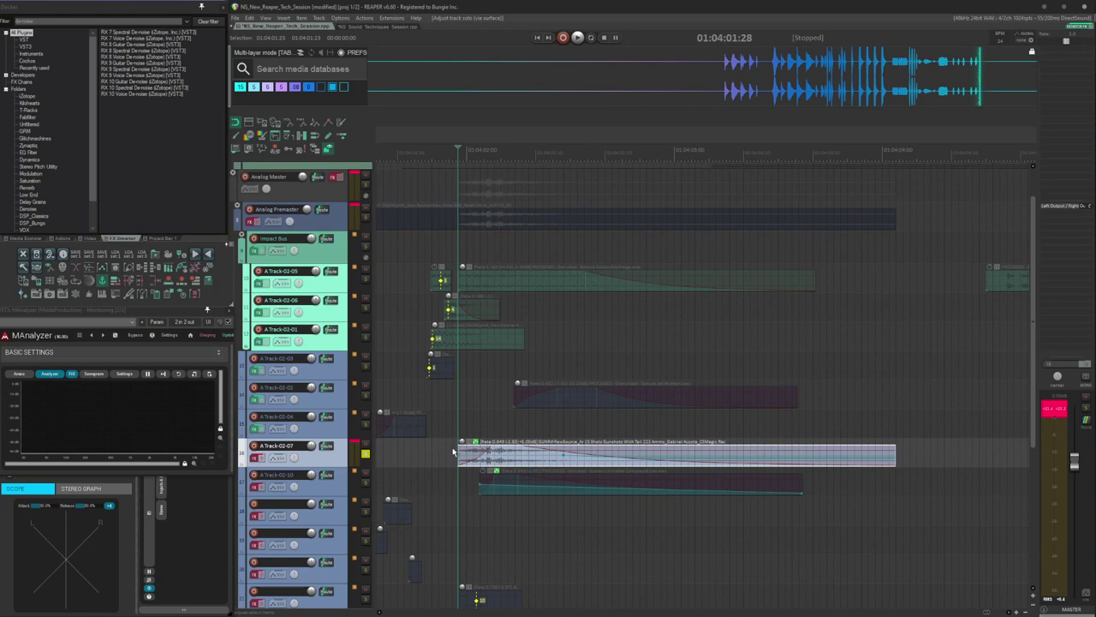
key(space)
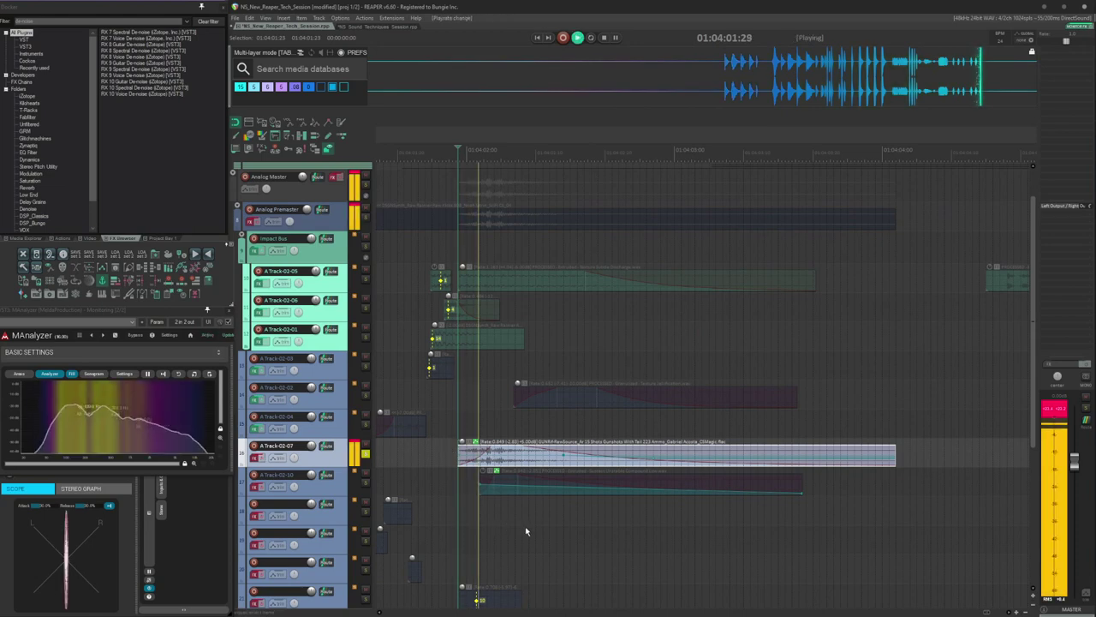
scroll(587, 536, down, 1)
key(space)
scroll(588, 536, down, 2)
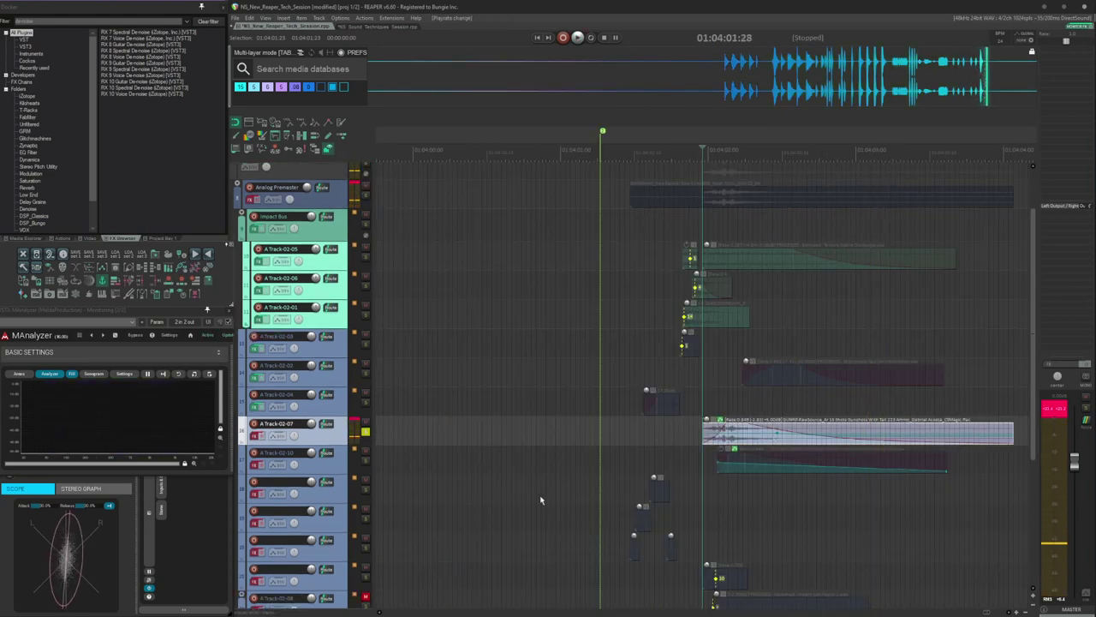
- Paste a copy of the gunshot clip farther along A Track-02-07 and shorten the copy's fade-out
scroll(599, 490, right, 3)
click(674, 406)
click(700, 431)
key(ctrl+v)
scroll(700, 431, down, 2)
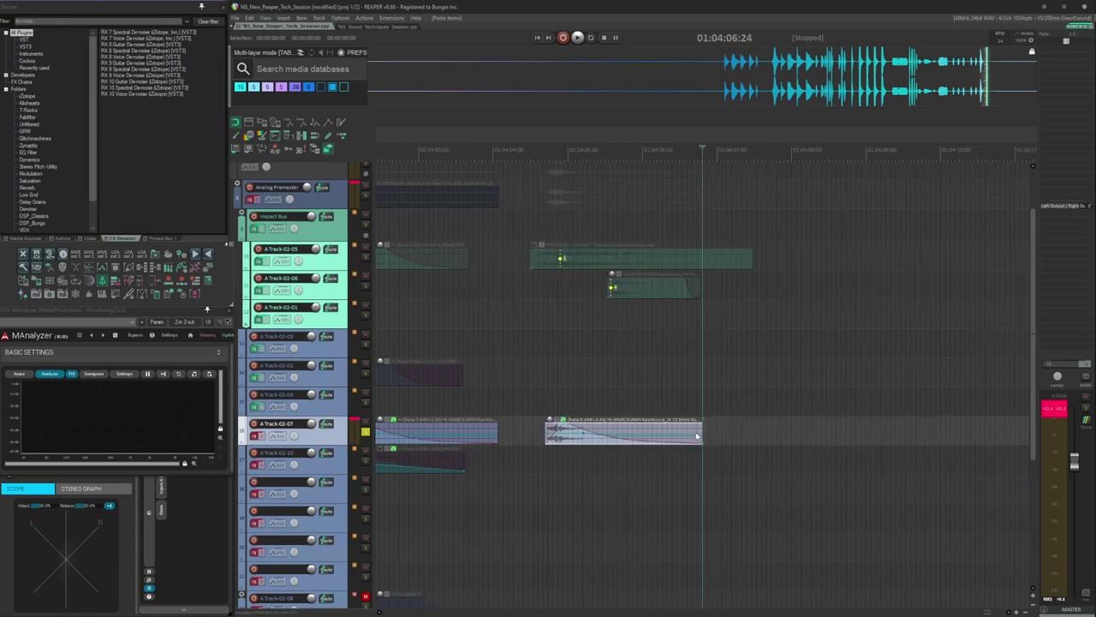
drag(566, 426, 670, 427)
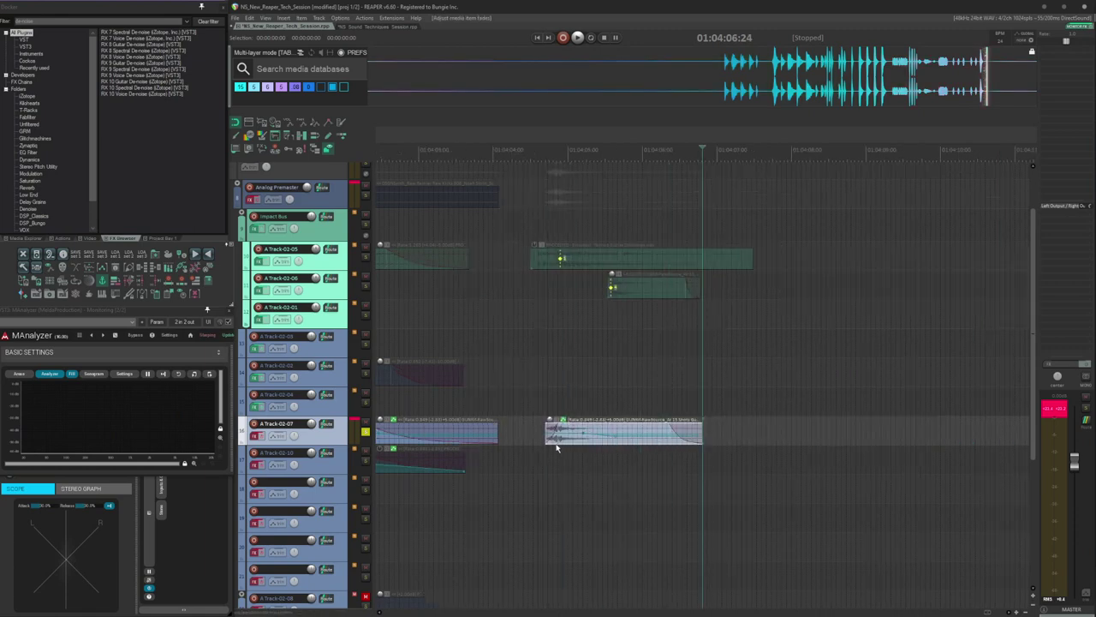
- Reset the gunshot copy's rate and pitch and audition the raw source from its start at 01:04:04:21
key(shift+Tab)
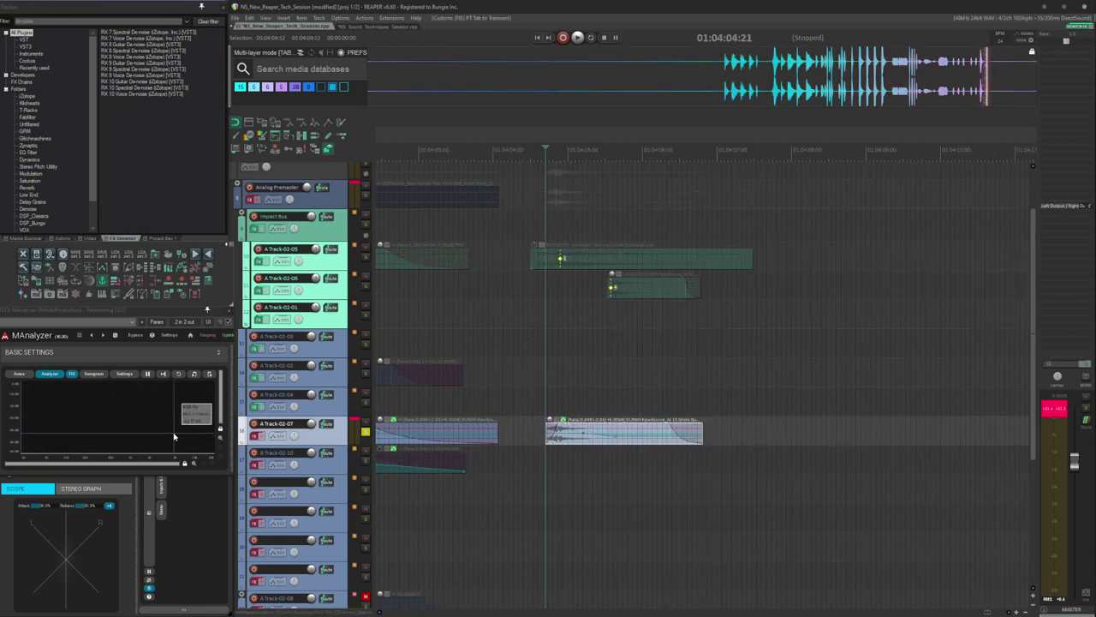
click(131, 292)
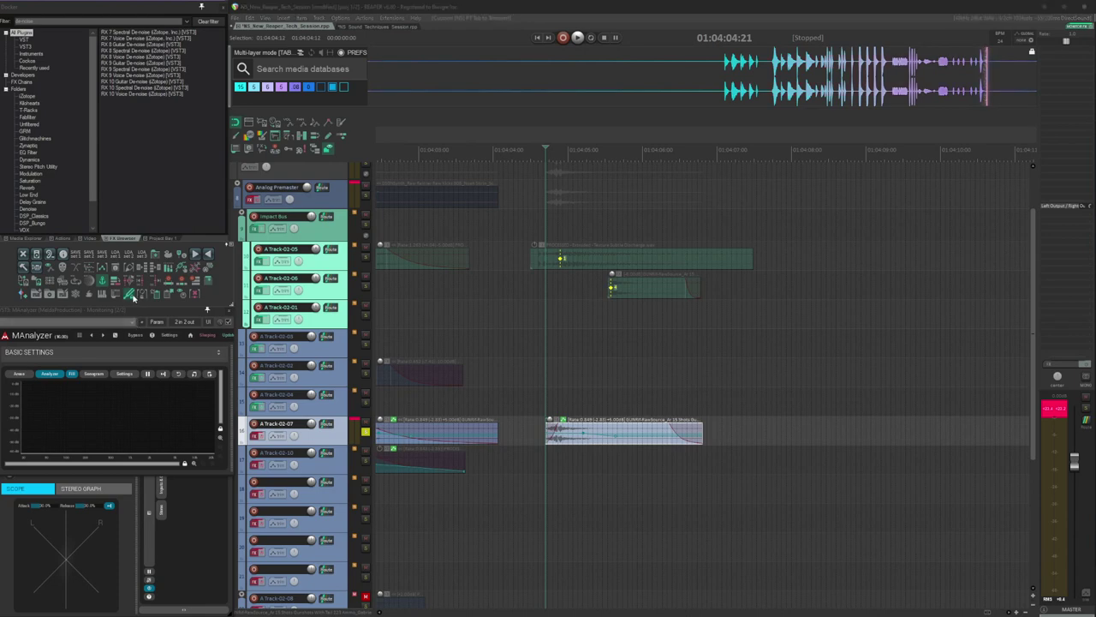
click(512, 466)
key(Tab)
key(space)
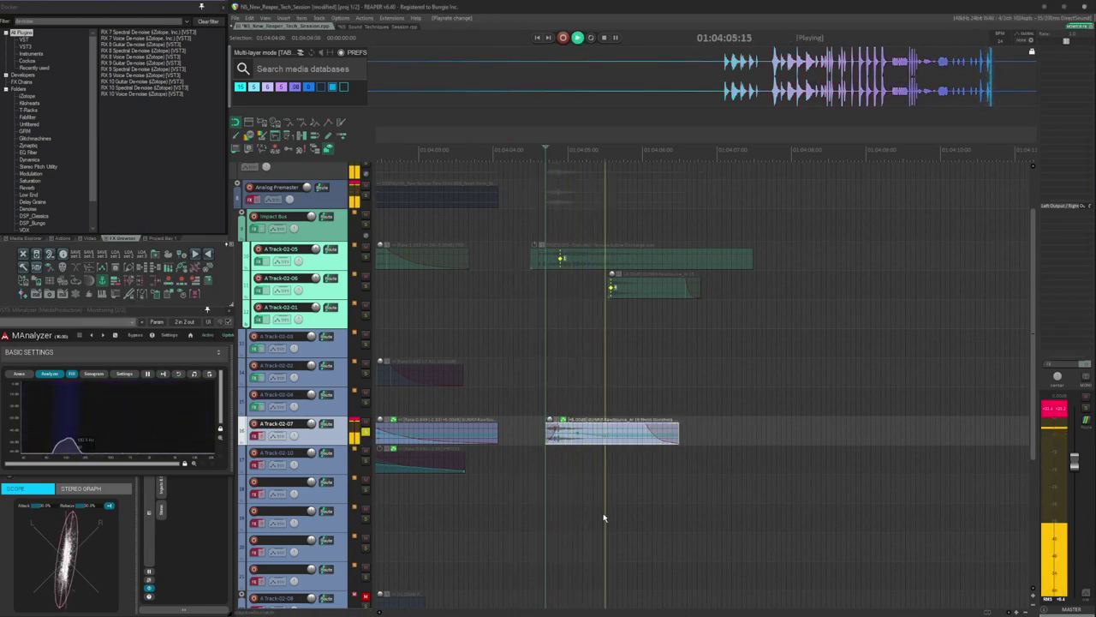
key(space)
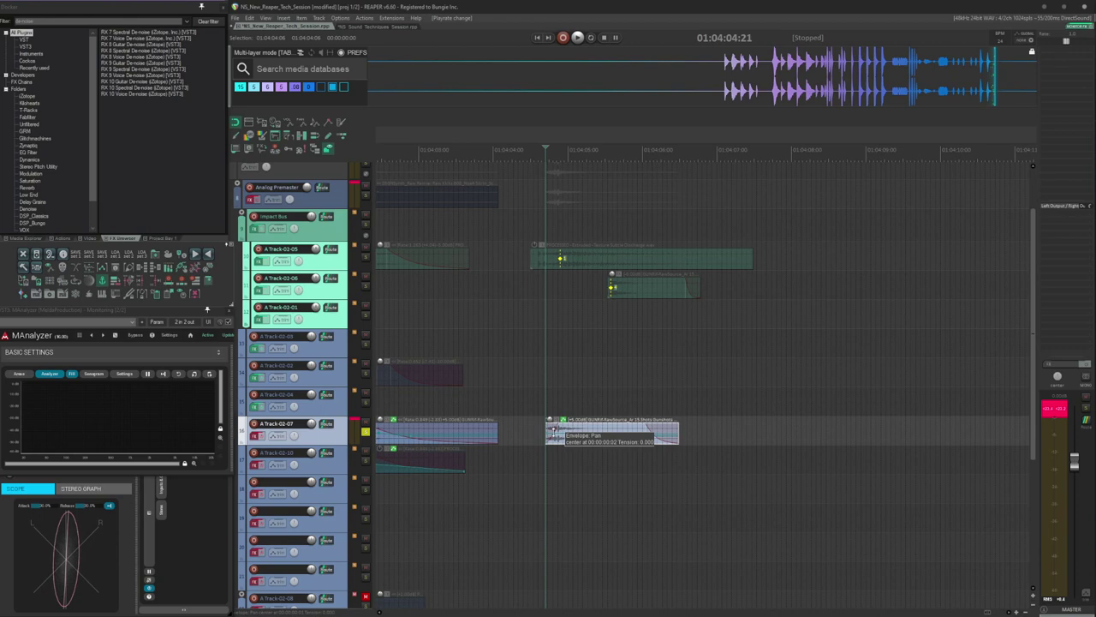
- Examine the pan envelope on the gunshot copy, delete the copy, and return to the original clip on A Track-02-07
click(568, 444)
scroll(573, 450, up, 2)
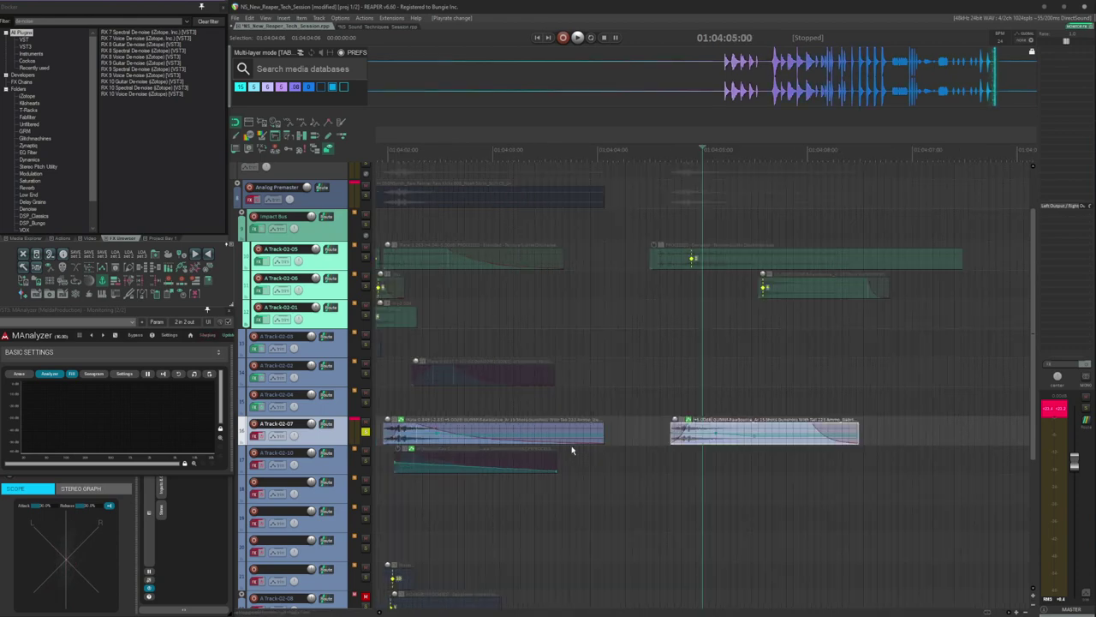
scroll(632, 462, right, 2)
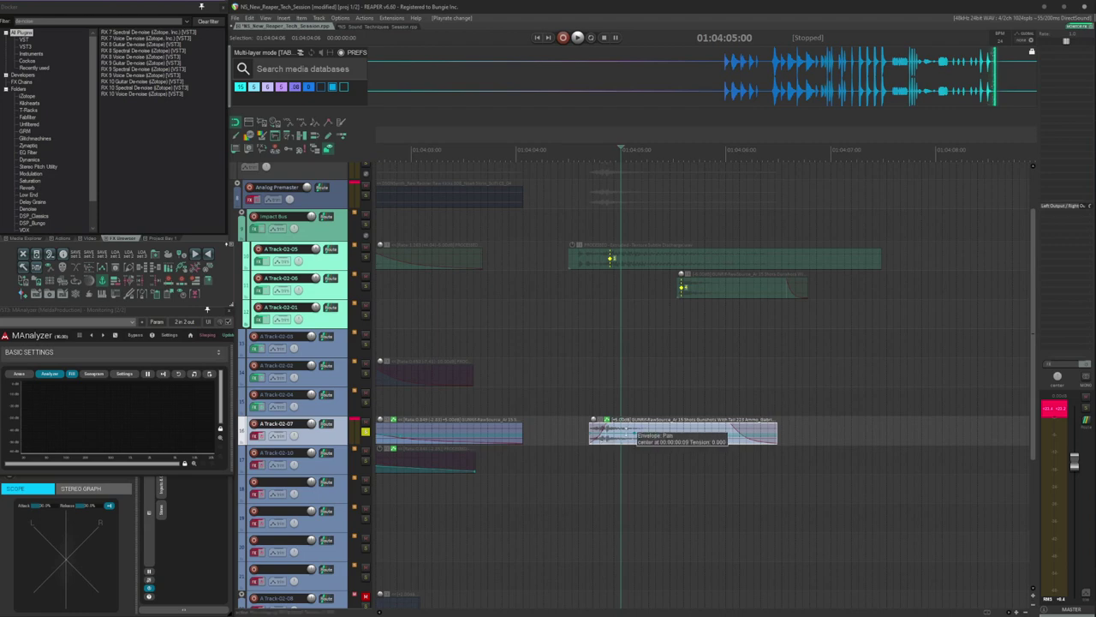
click(671, 432)
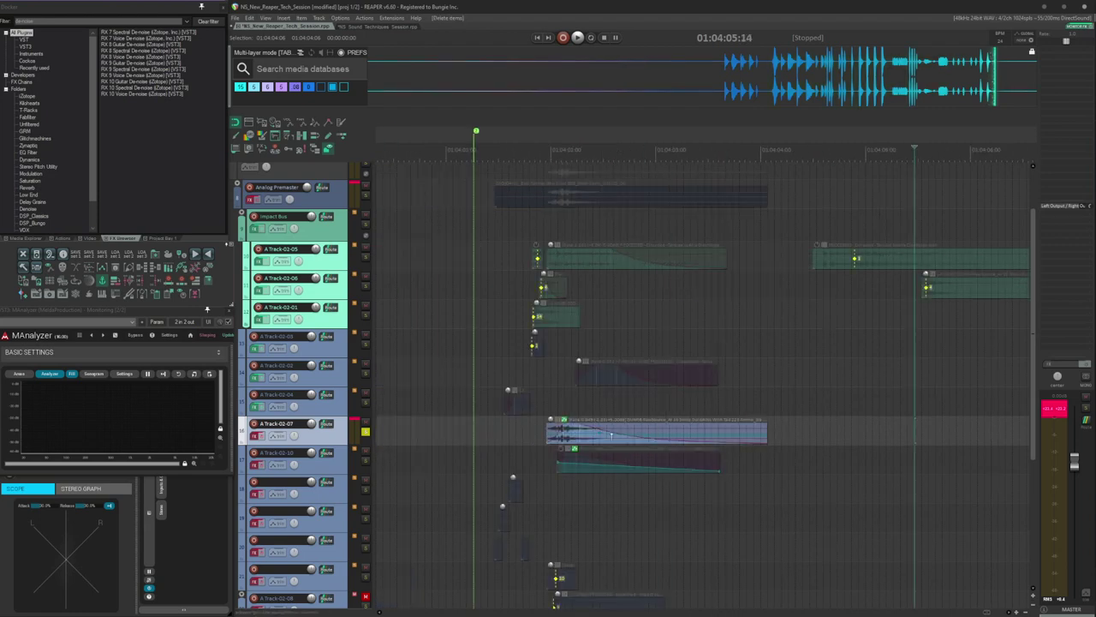
- Enable the A Track-02-07 effects with only PhaseMistress active and audition the gunshot clip from its start at 01:04:01:28
click(515, 432)
key(Tab)
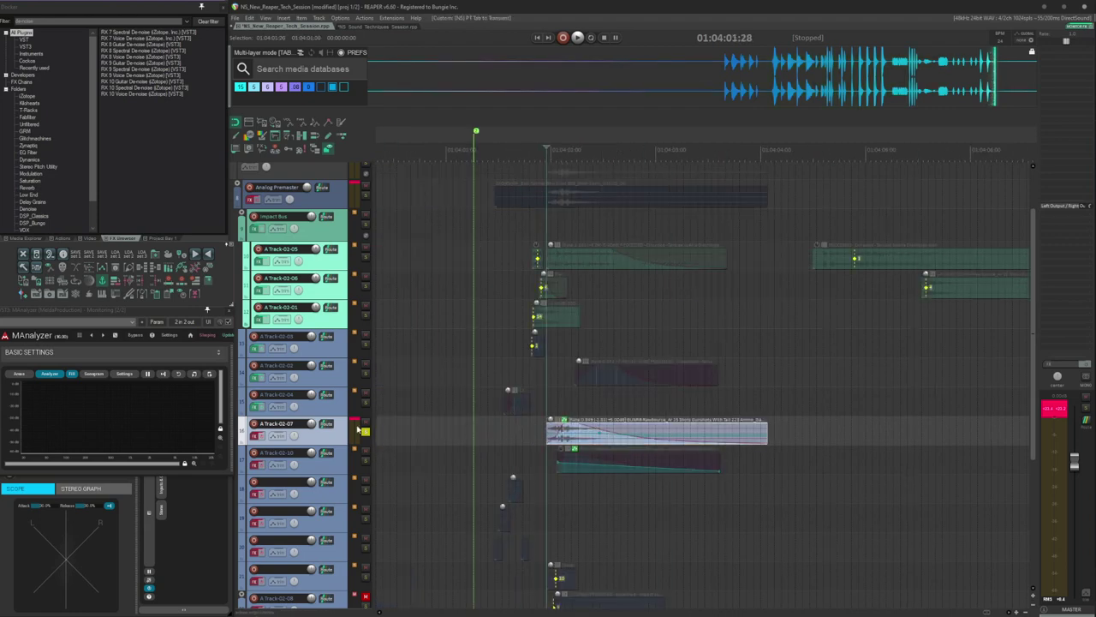
click(254, 435)
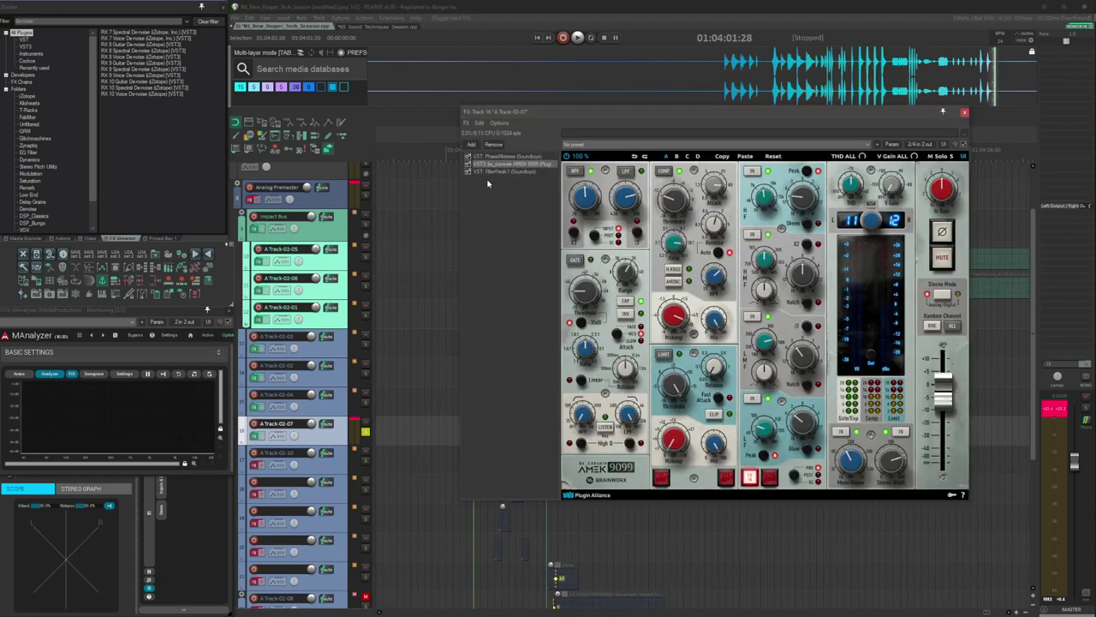
click(503, 159)
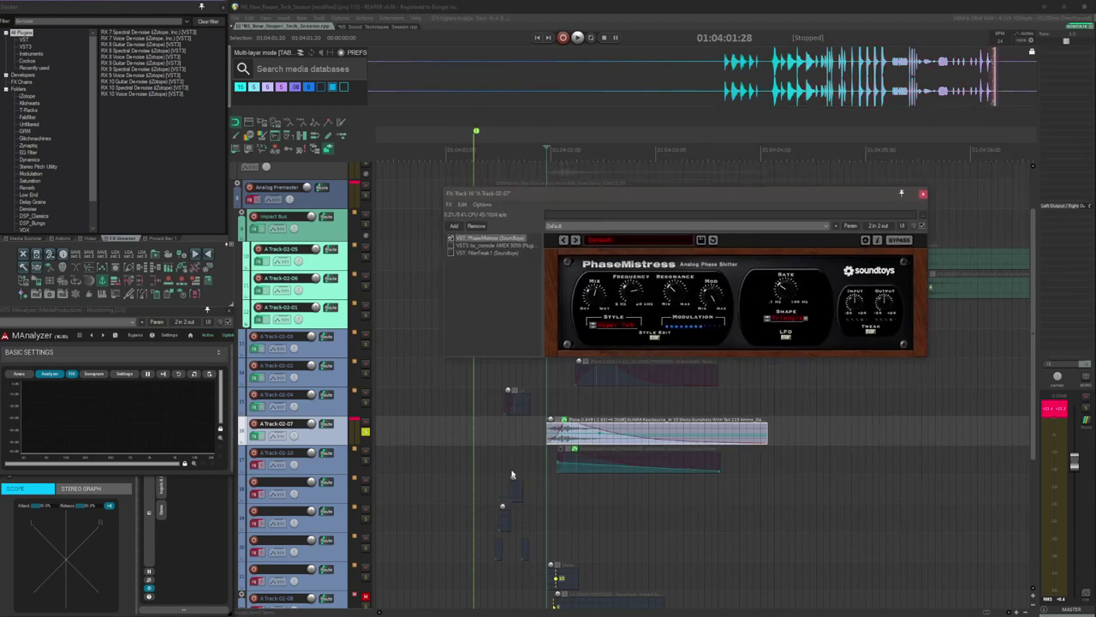
key(space)
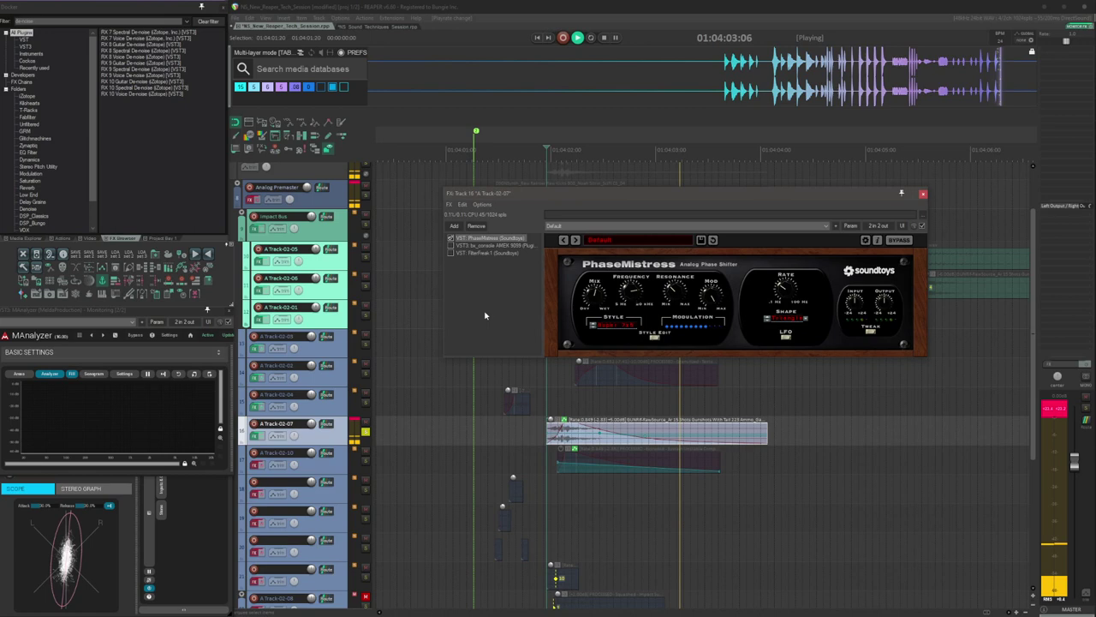
- Activate bx_console AMEK 9099 after PhaseMistress and audition the gunshot clip through both effects
click(495, 245)
key(space)
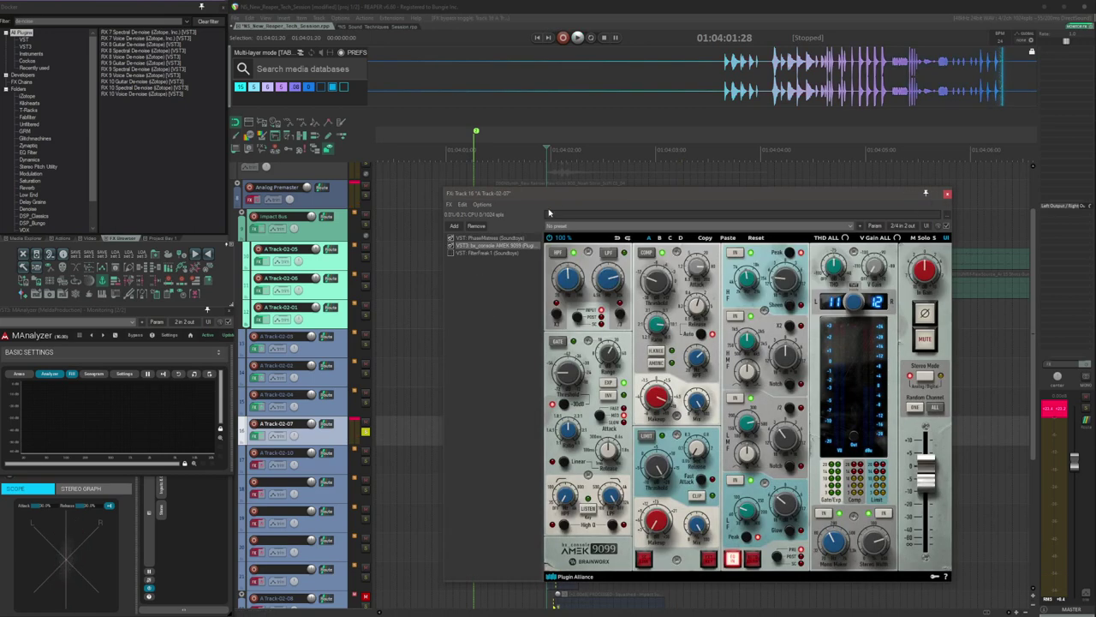
drag(589, 192, 575, 99)
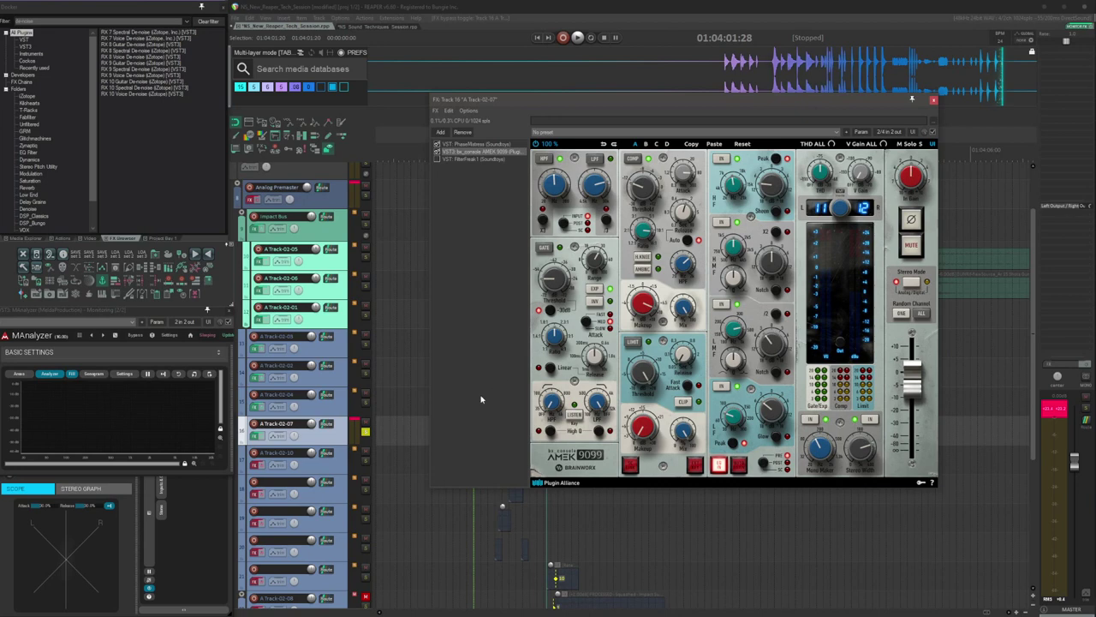
key(space)
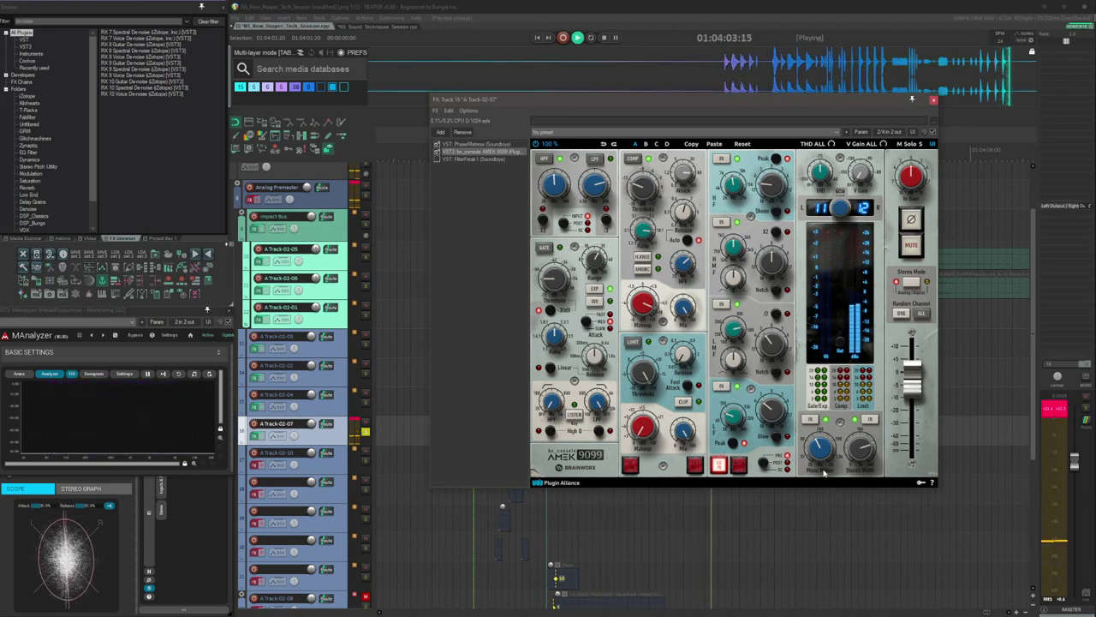
key(space)
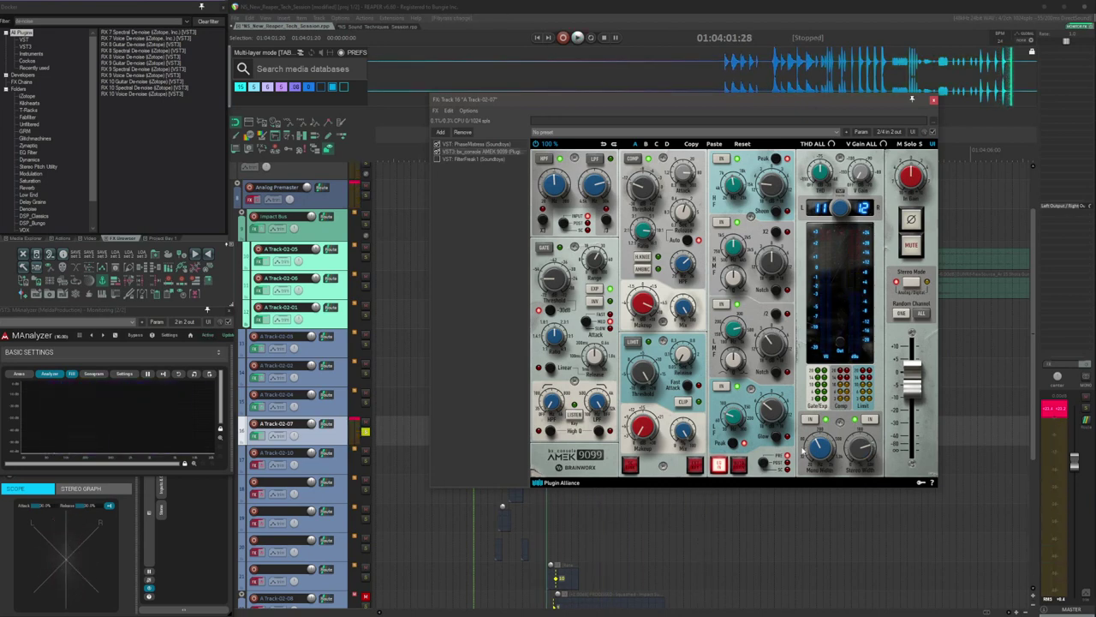
- Activate FilterFreak 1 on A Track-02-07, audition the gunshot clip through the full chain, and close the effects window
click(462, 160)
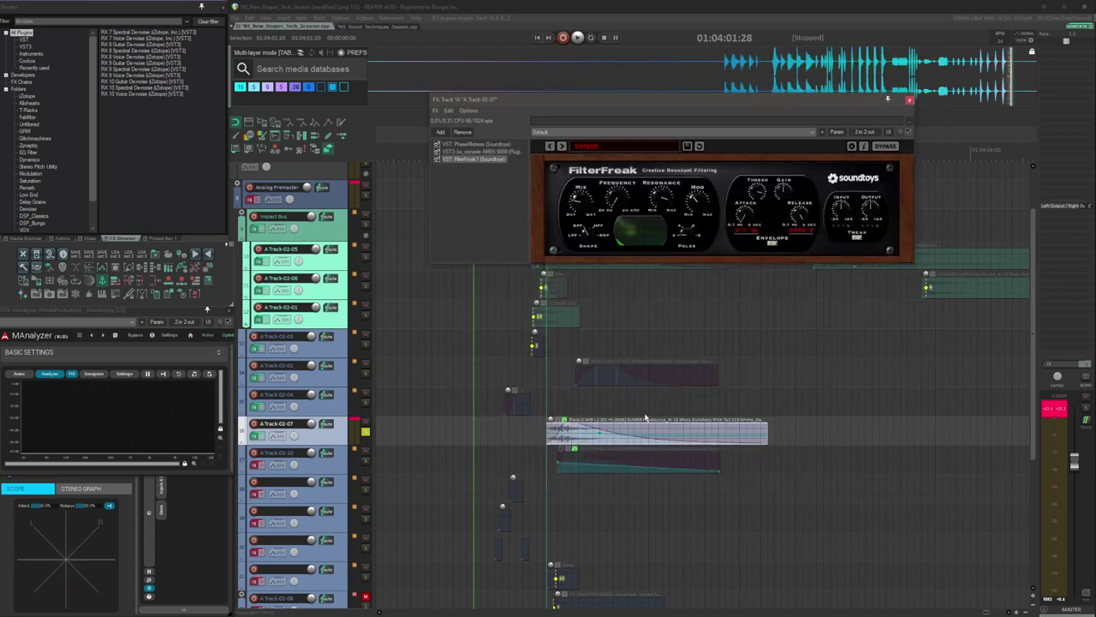
key(space)
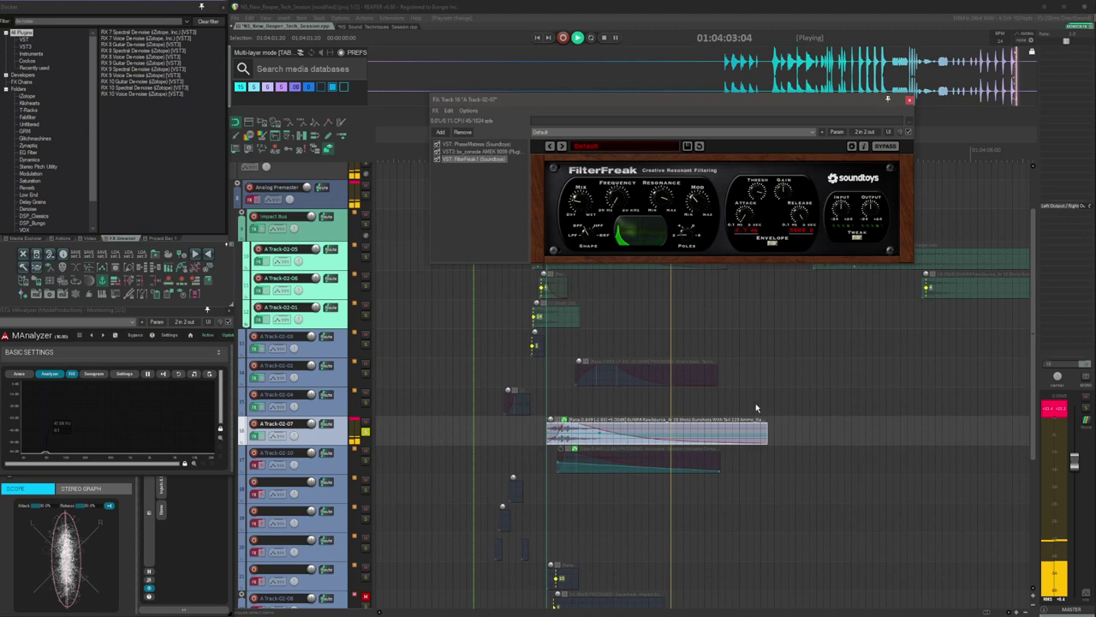
key(space)
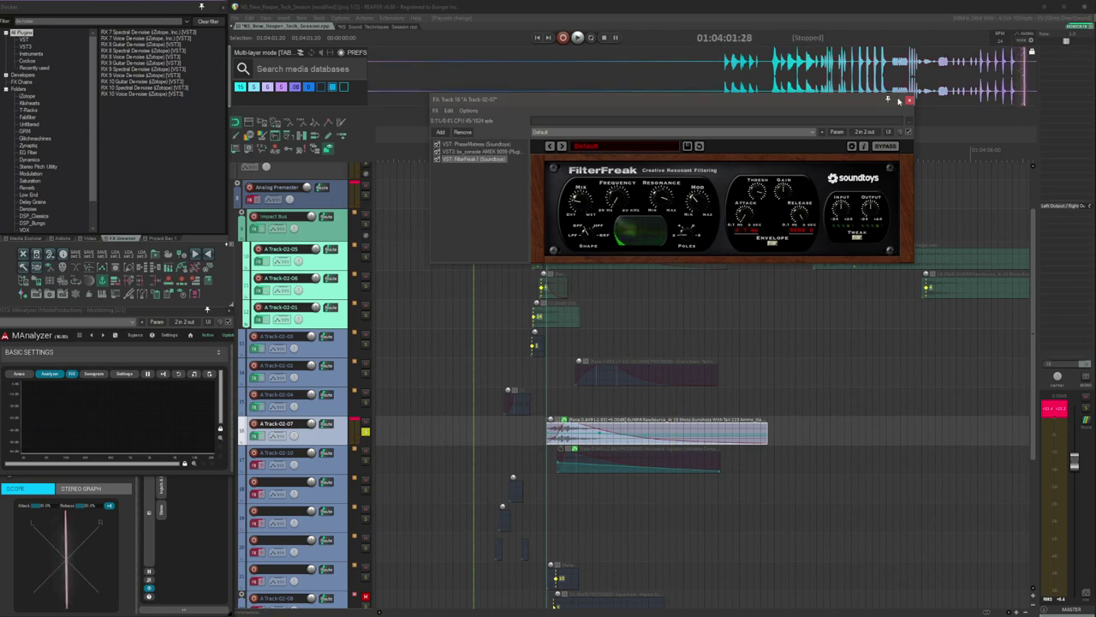
click(908, 101)
- Select the Sustain Unstable Compound Low clip on A Track-02-10, solo its track, and audition it from its start at 01:04:02:01
click(632, 467)
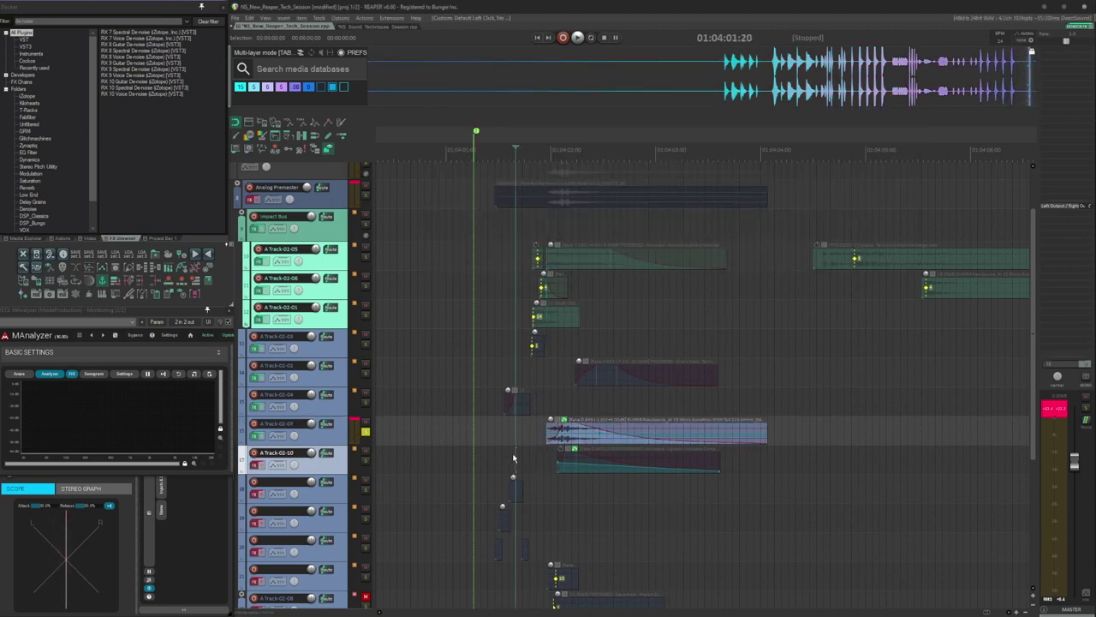
scroll(631, 485, up, 4)
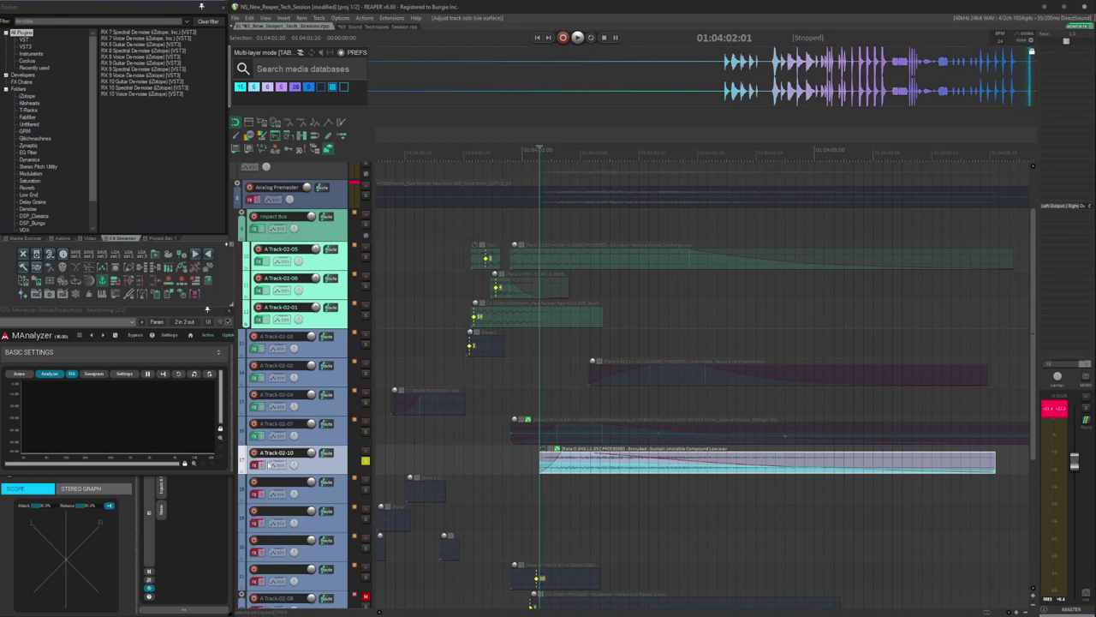
click(492, 464)
click(616, 465)
key(space)
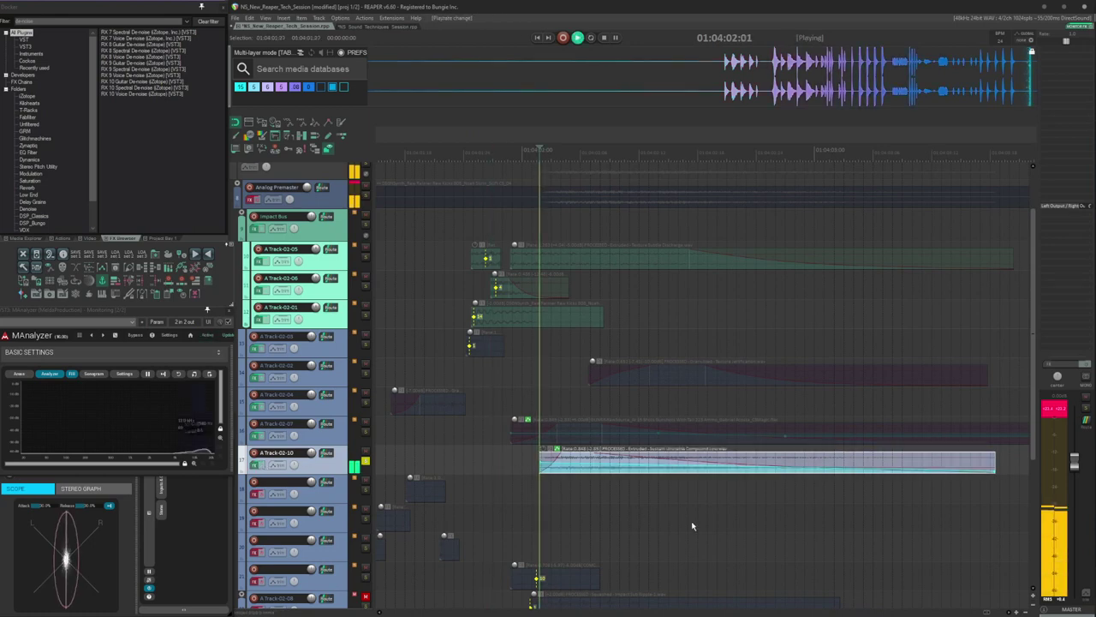
key(space)
scroll(643, 506, down, 3)
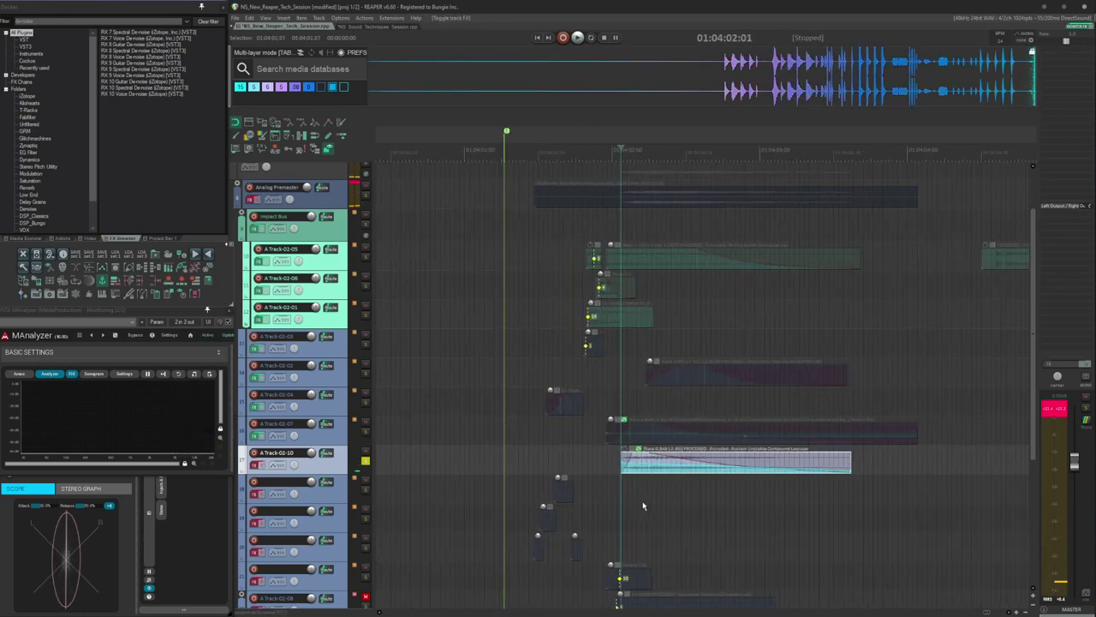
key(space)
key(space)
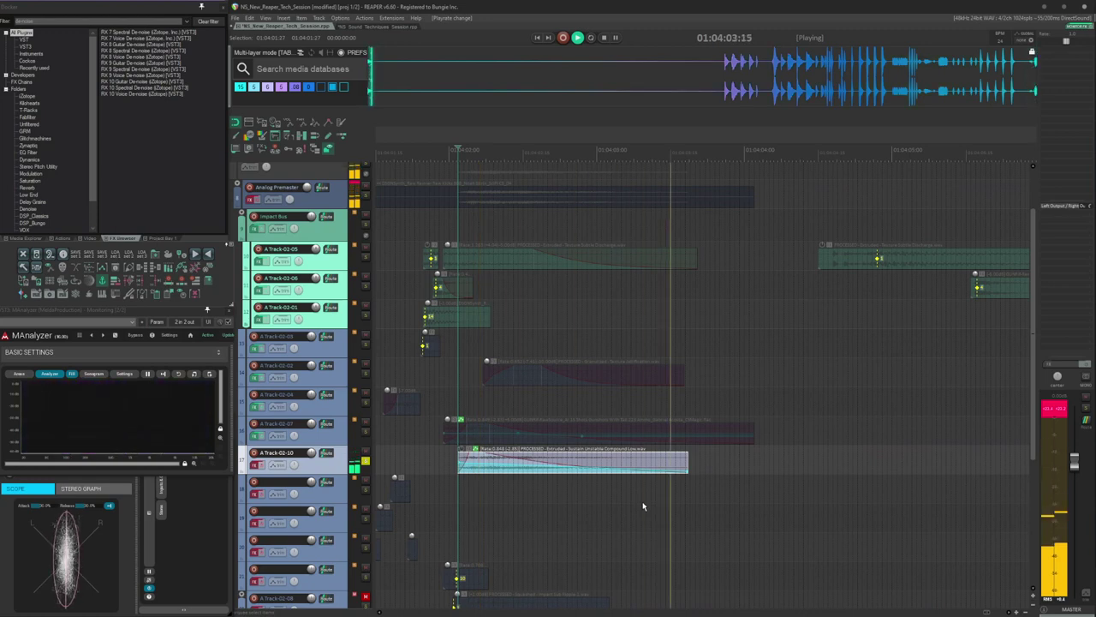
- Paste a copy of the Sustain Unstable Compound Low clip farther along A Track-02-10
scroll(656, 497, down, 3)
scroll(652, 494, right, 2)
click(714, 465)
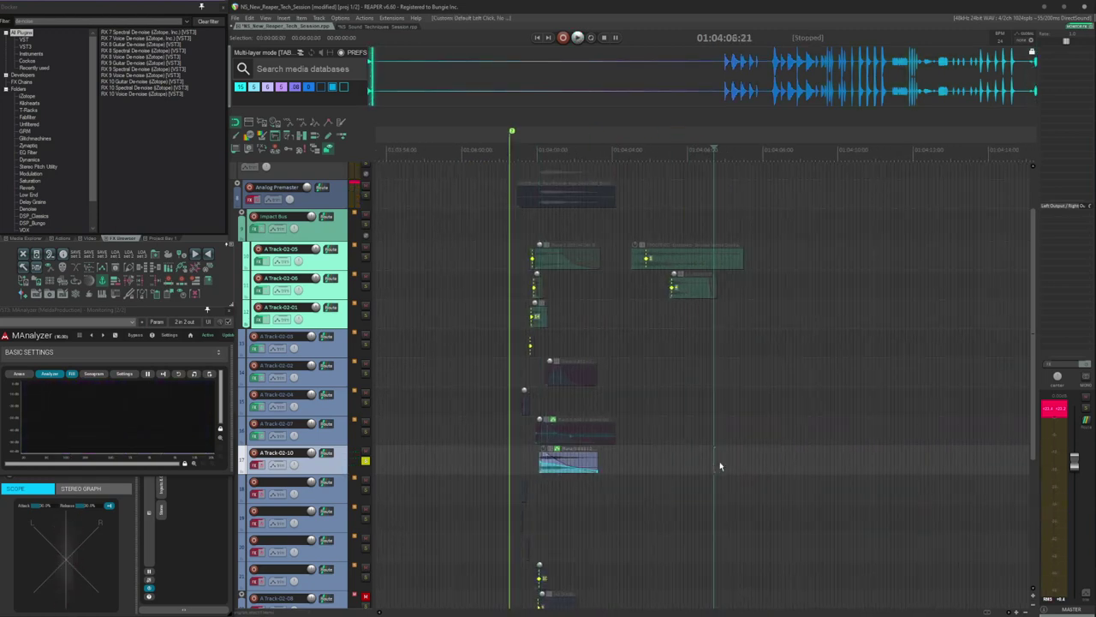
click(590, 469)
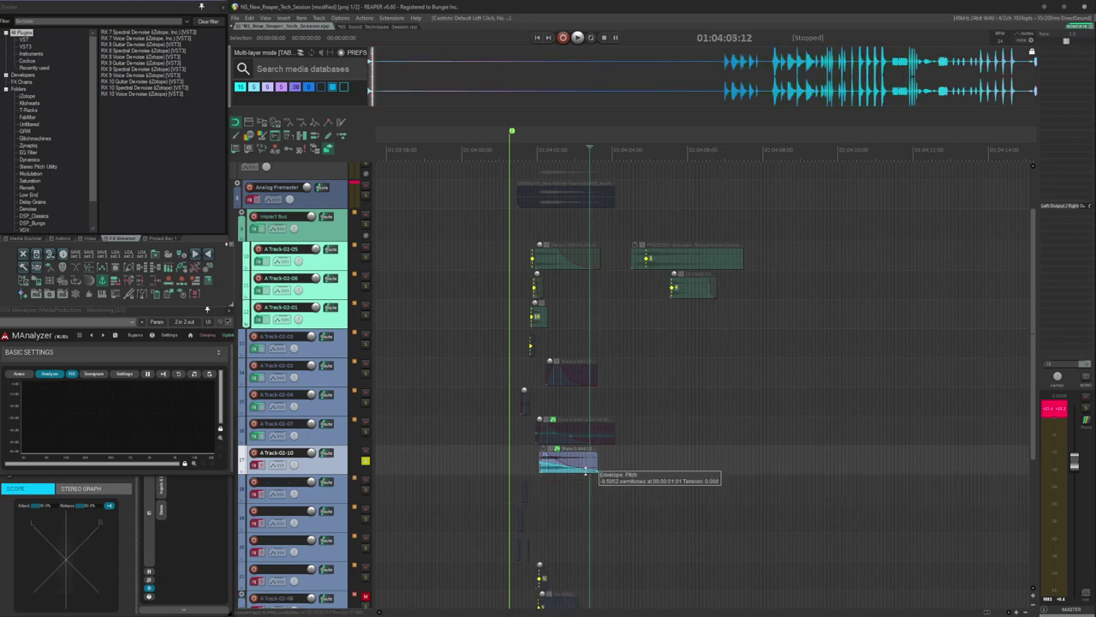
click(656, 460)
key(ctrl+v)
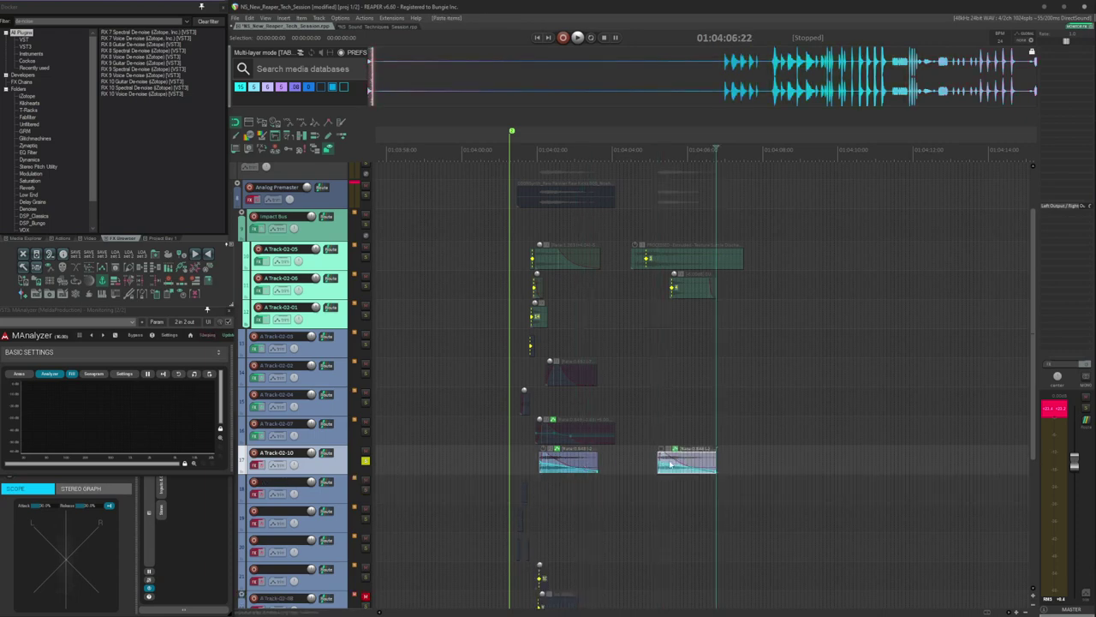
- Lengthen the pasted copy on A Track-02-10 to expose more of its source and audition it from its start
drag(659, 454, 759, 452)
drag(657, 461, 689, 453)
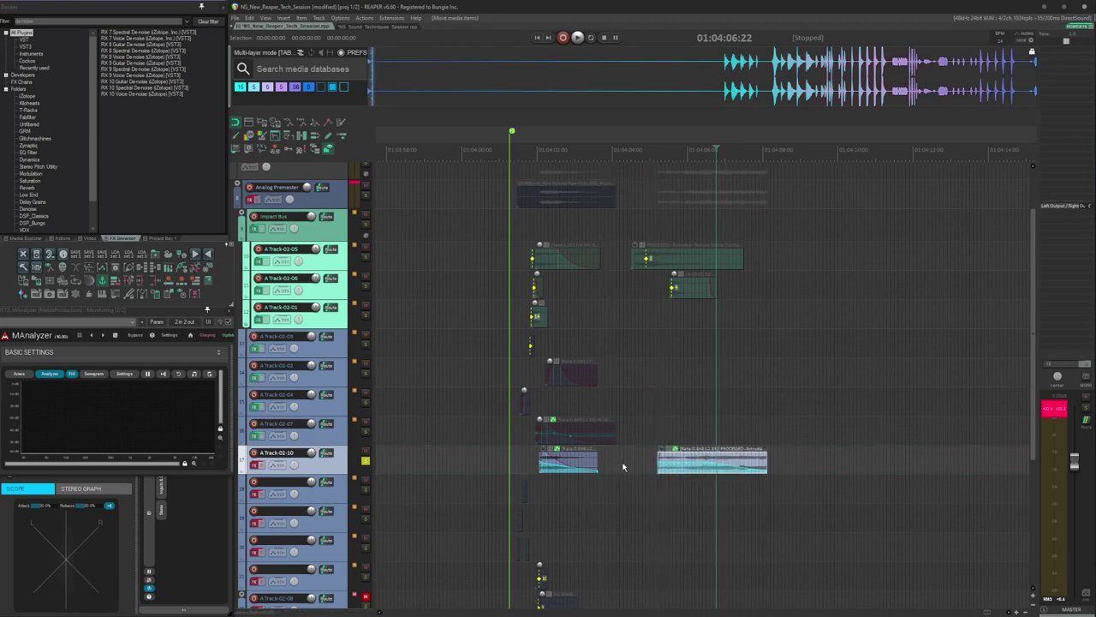
drag(767, 463, 825, 463)
key(space)
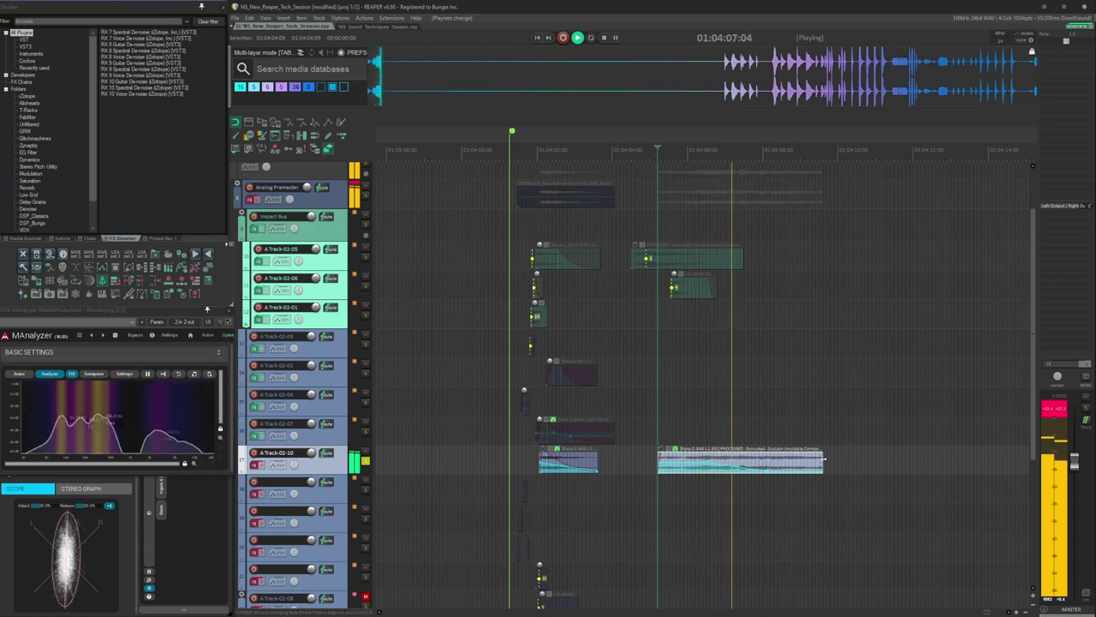
key(space)
- Compare the copy with its pitch envelope flattened and restored by auditioning both versions from 01:04:06:06
scroll(763, 463, up, 4)
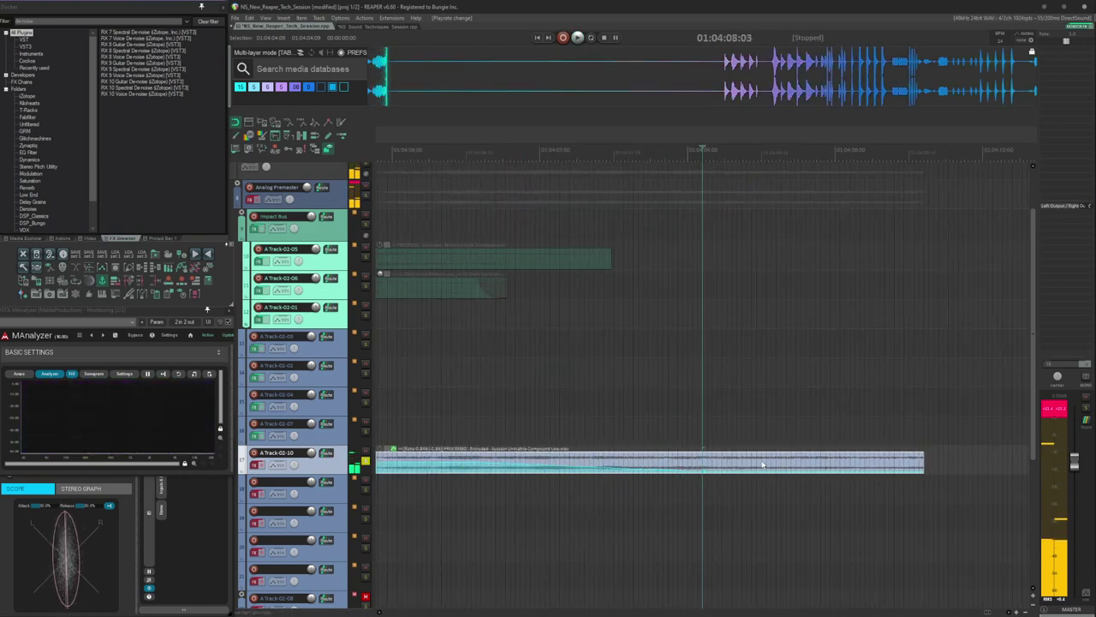
scroll(692, 482, down, 3)
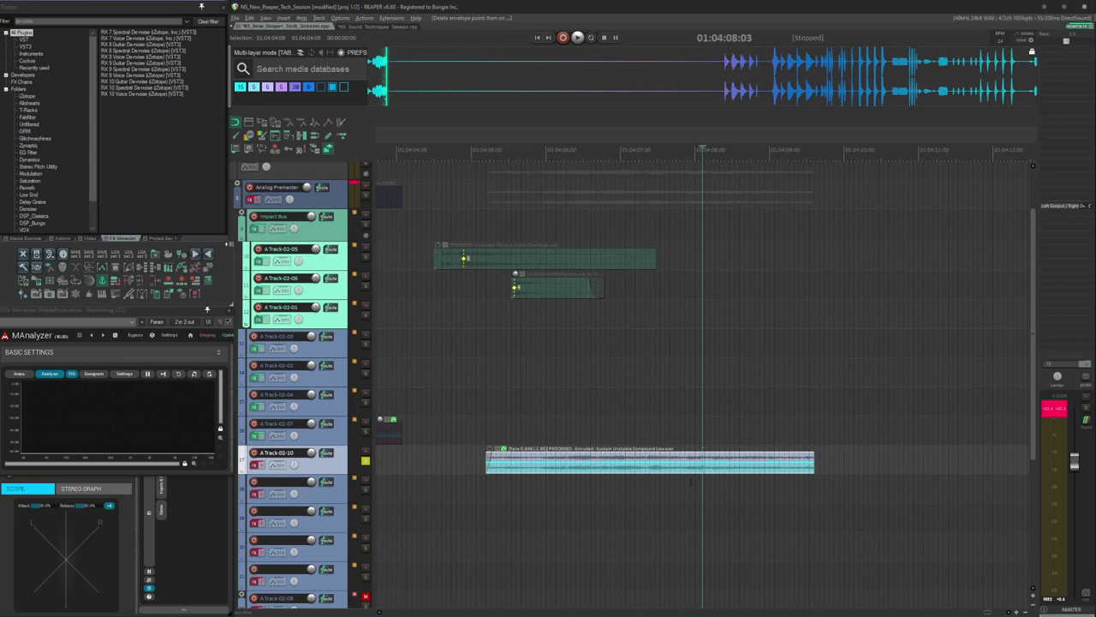
click(560, 474)
key(space)
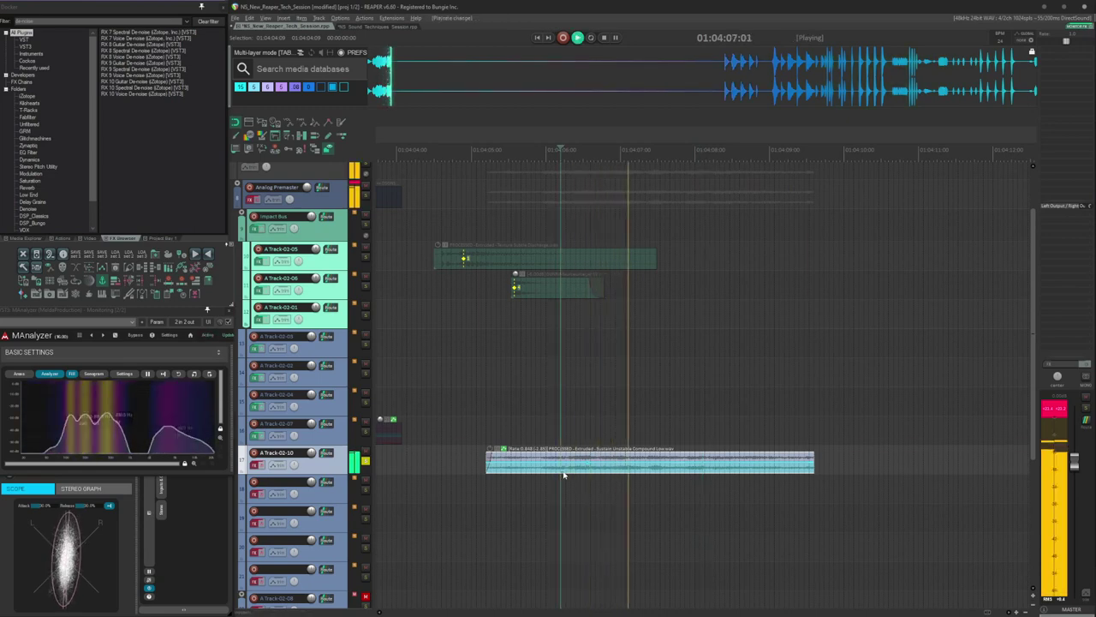
key(space)
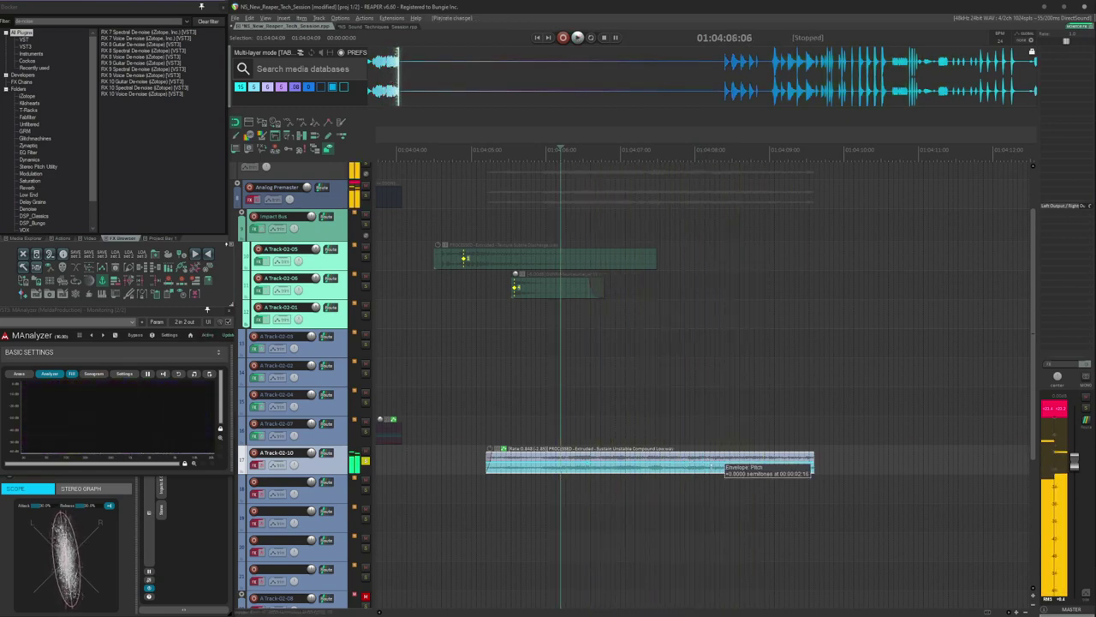
key(space)
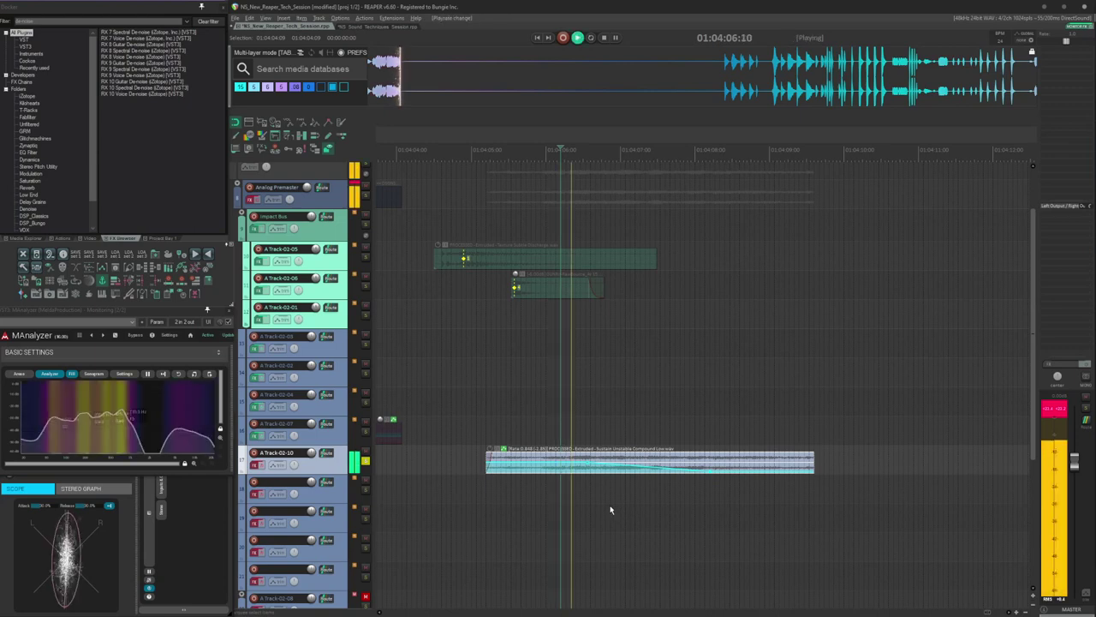
key(space)
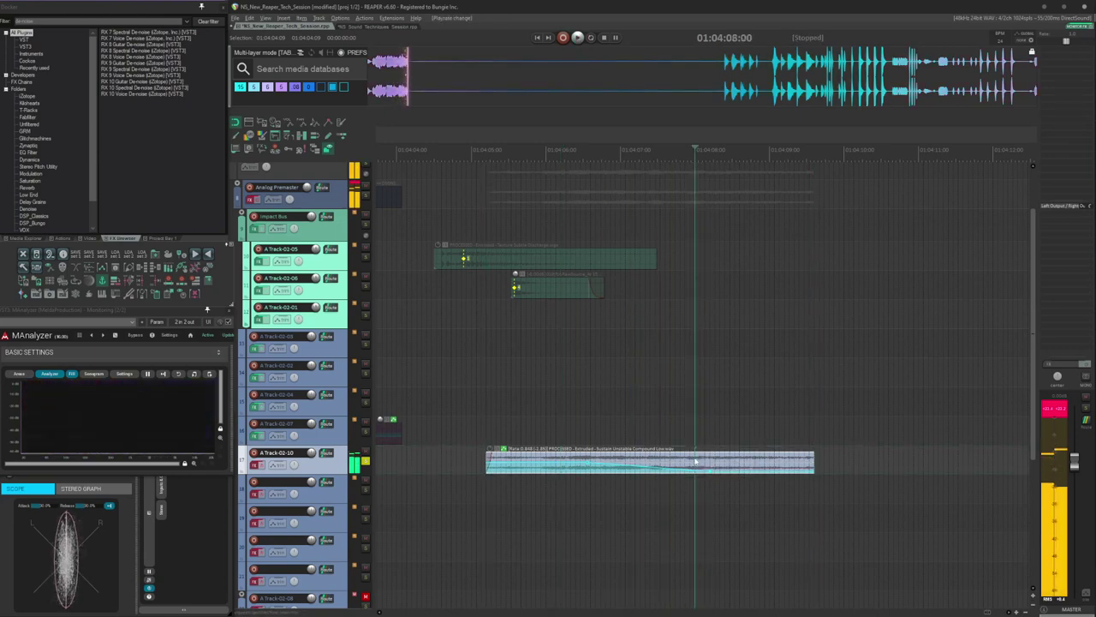
- Delete the copy and return to the start of the original clip on A Track-02-10 at 01:04:02:01
key(Delete)
scroll(715, 470, left, 3)
click(677, 459)
key(Tab)
key(t)
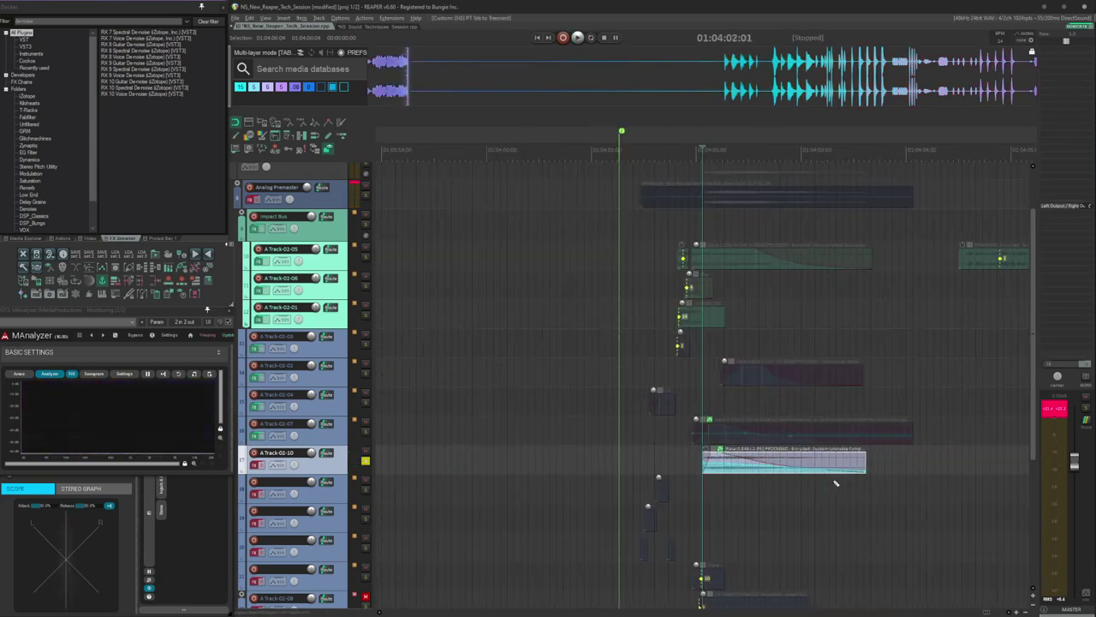
- Enable the A Track-02-10 effects and bypass PhaseMistress and bx_console AMEK 9099, leaving only FilterFreak 1 active
scroll(833, 484, right, 1)
click(255, 464)
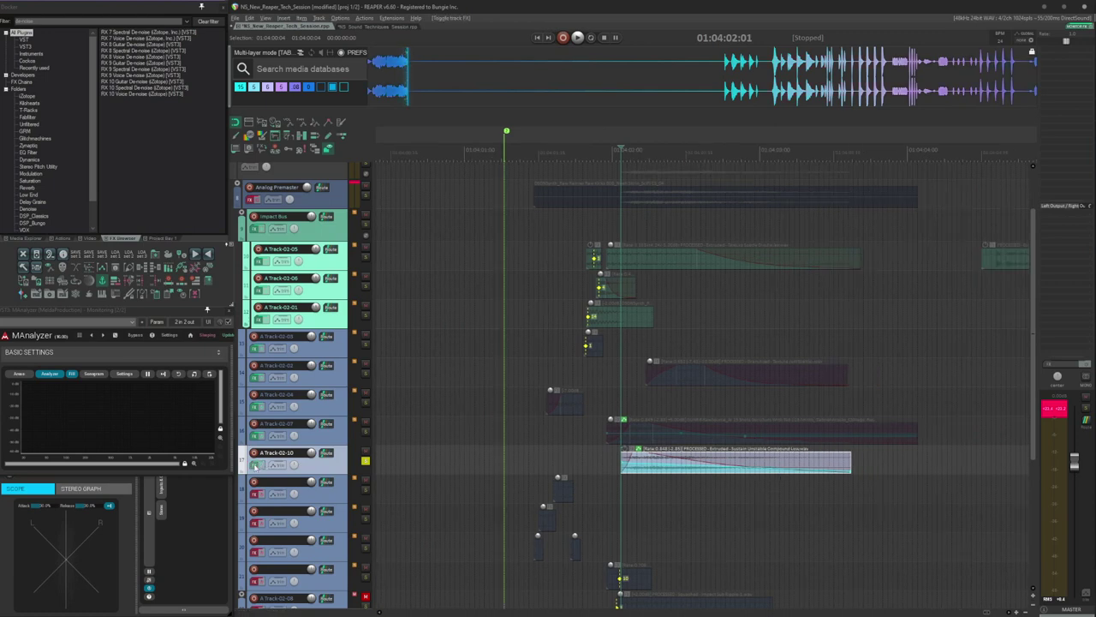
click(150, 125)
drag(388, 120, 554, 119)
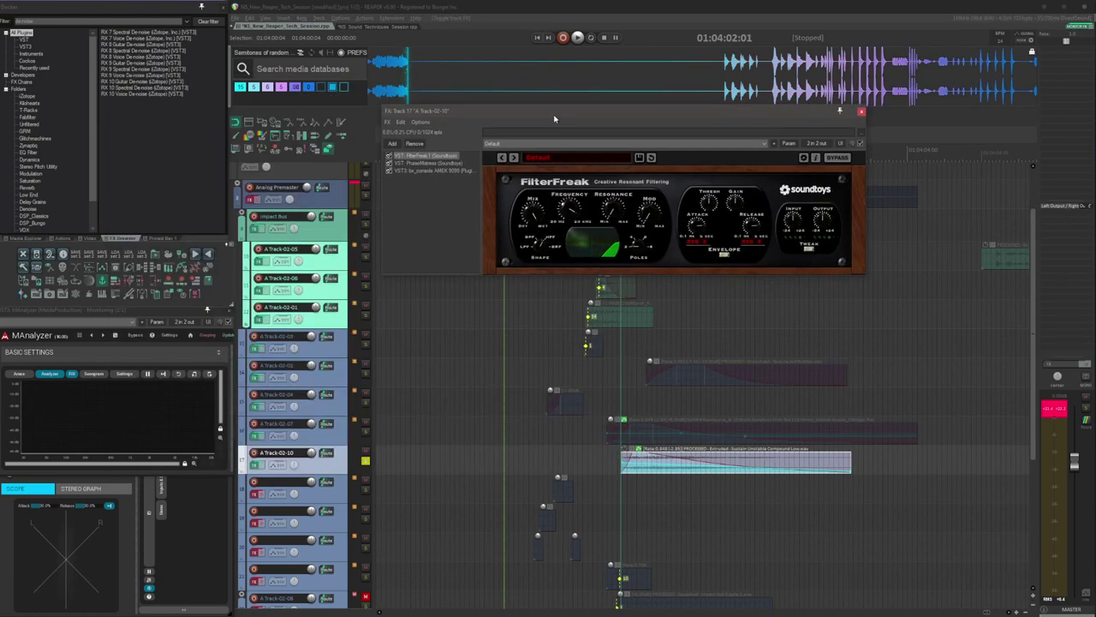
click(389, 163)
click(389, 156)
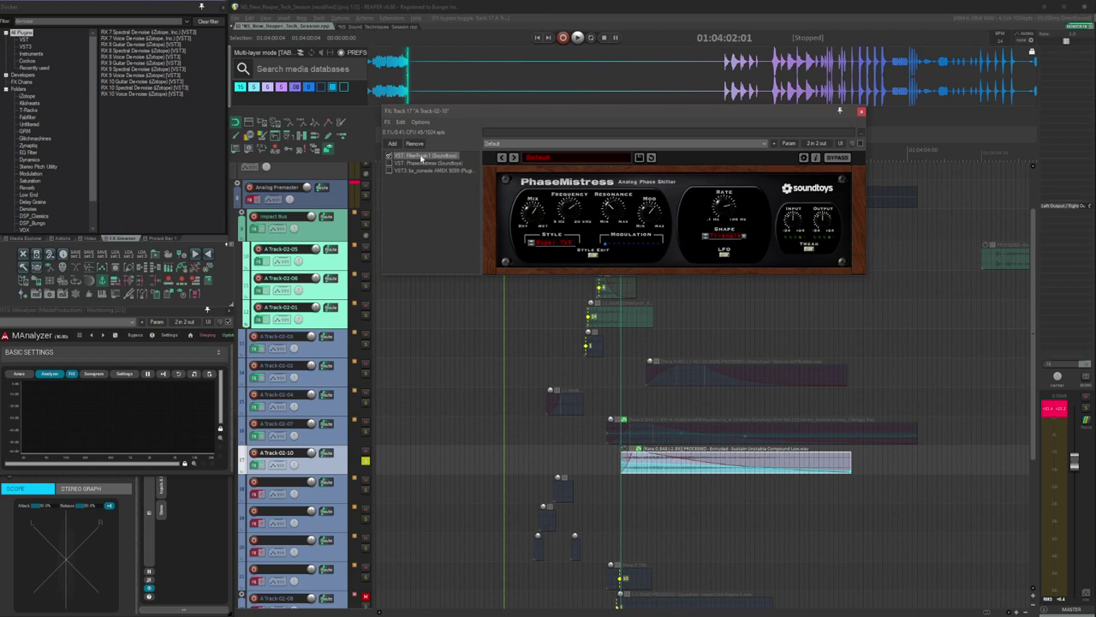
- Audition the A Track-02-10 clip from its start through FilterFreak 1 alone
click(568, 467)
key(space)
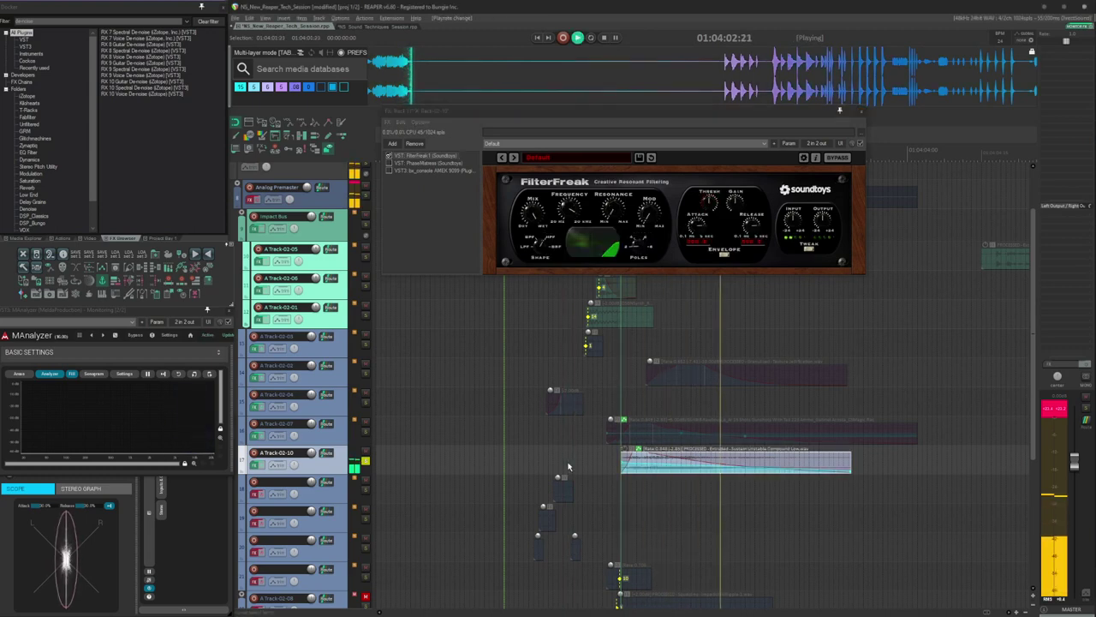
key(space)
- Activate PhaseMistress after FilterFreak 1 on A Track-02-10, move the effects window clear, and audition the clip through both
click(391, 162)
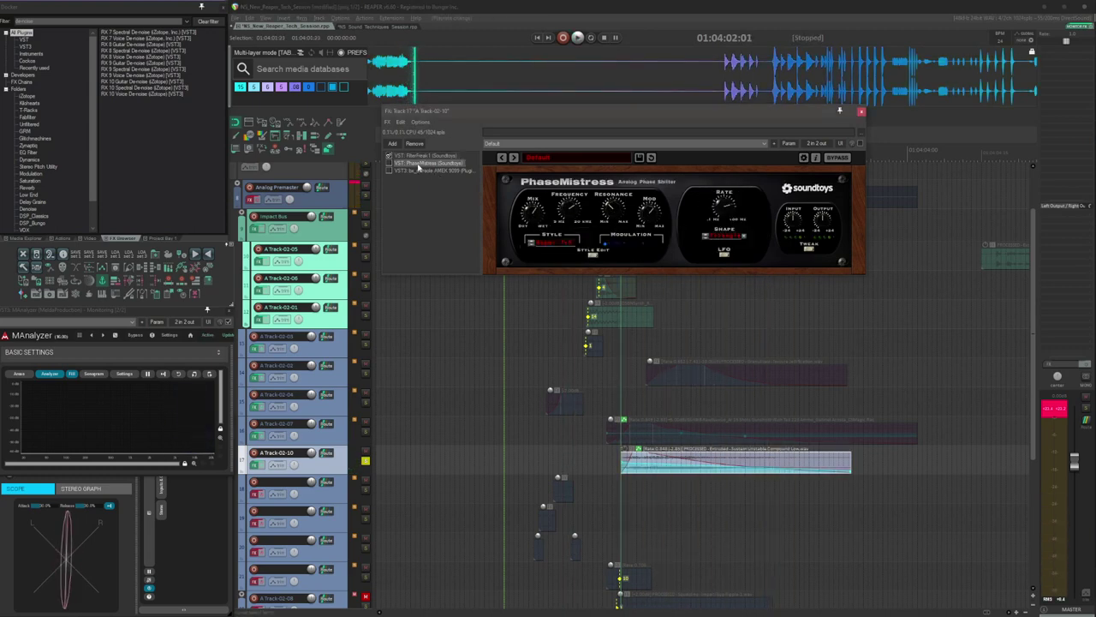
drag(451, 116, 520, 176)
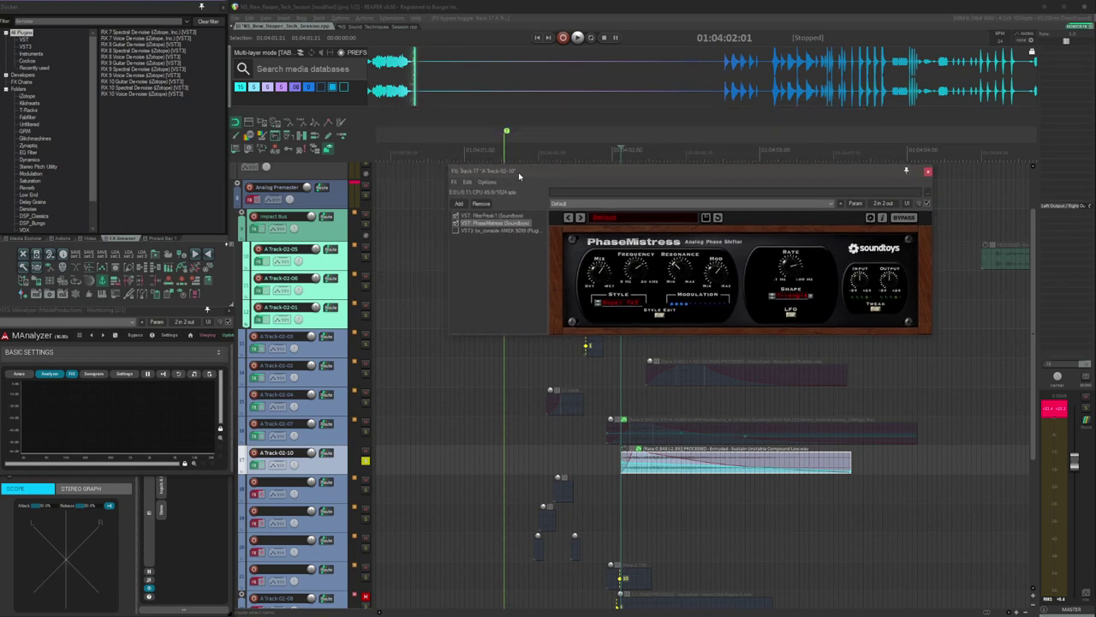
key(space)
key(space)
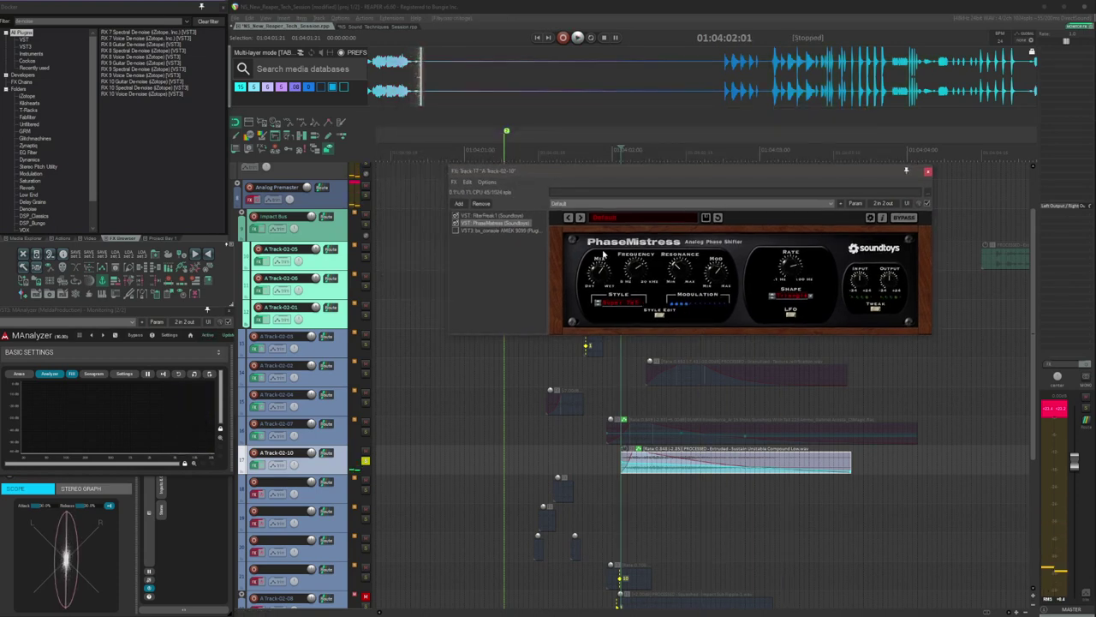
- Activate bx_console AMEK 9099 after PhaseMistress on A Track-02-10 and close the effects window
click(483, 232)
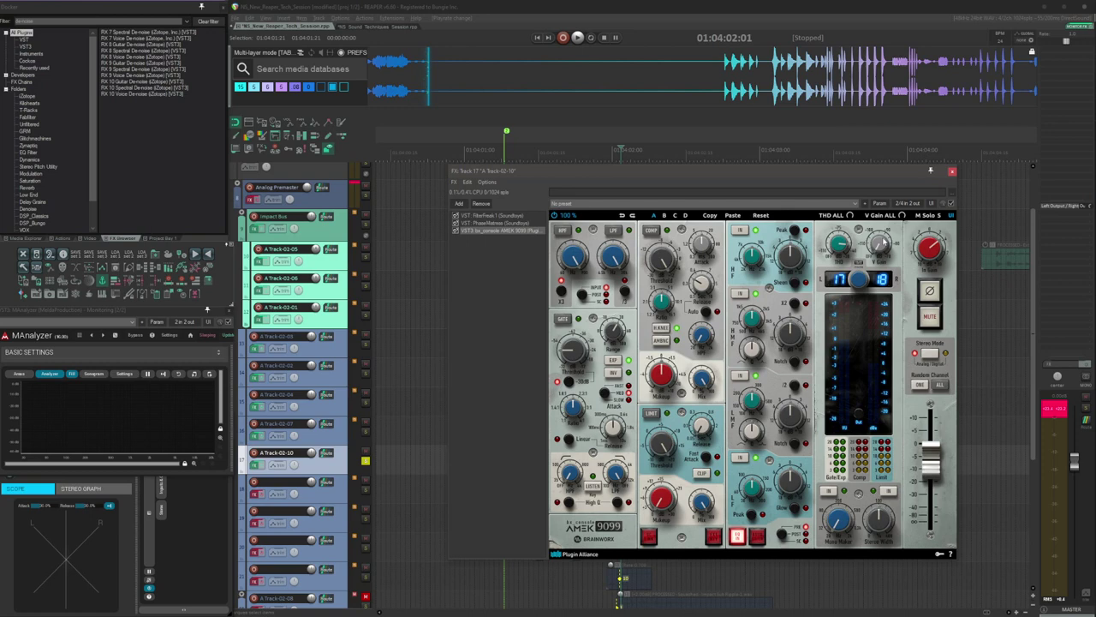
click(953, 173)
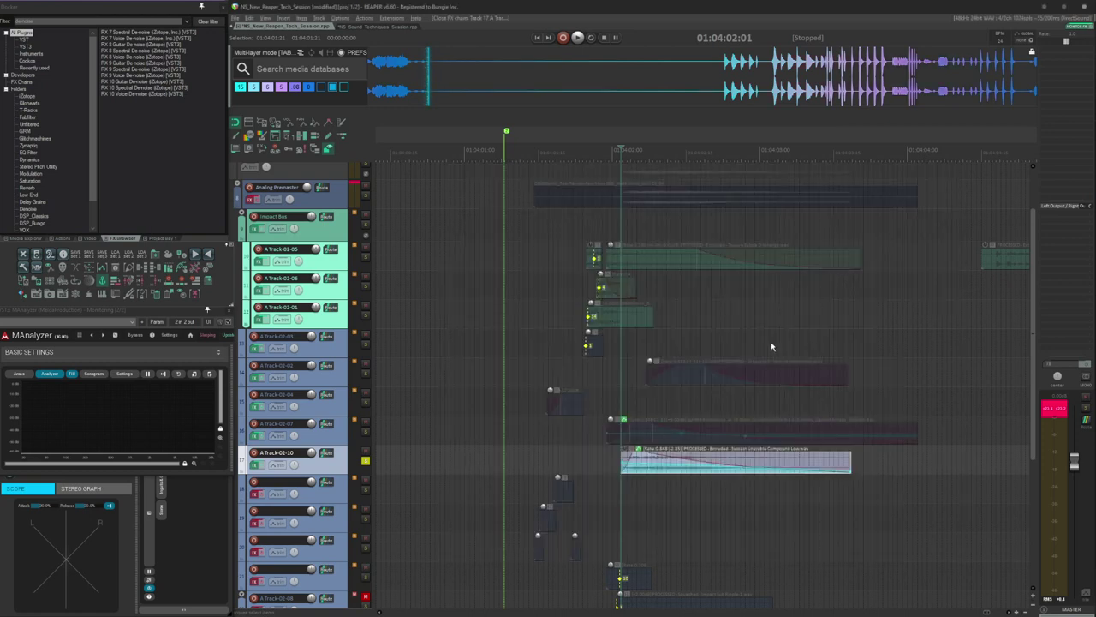
- Solo track 18 and audition its mechanical camera shutter clip from the start with the track effects bypassed
click(499, 498)
key(ctrl+Right)
key(s)
scroll(568, 497, up, 3)
scroll(647, 429, down, 2)
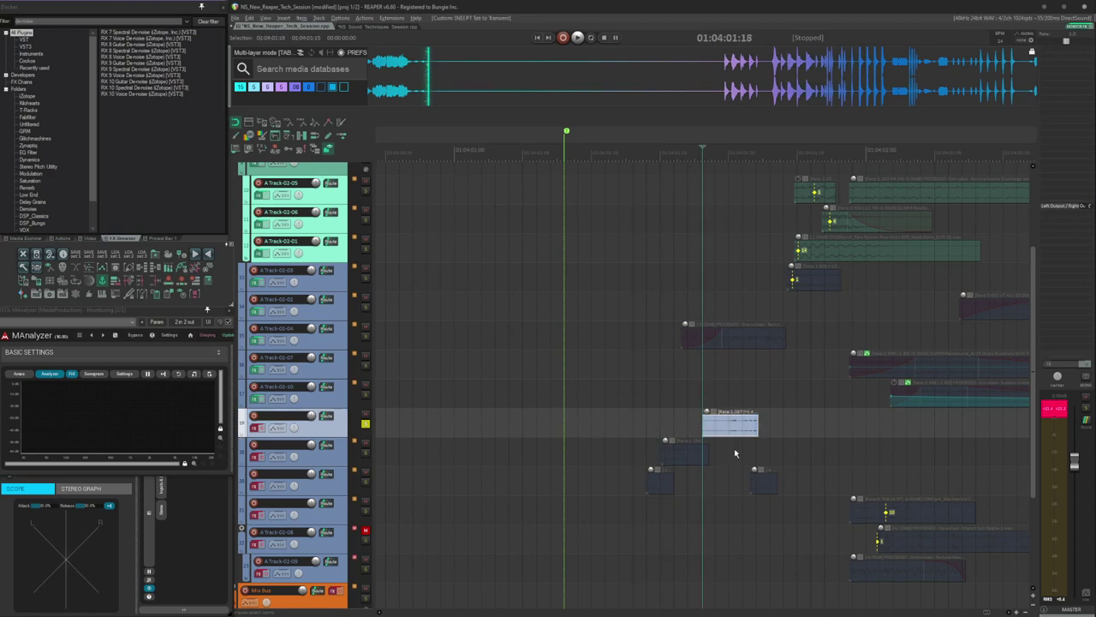
key(Tab)
scroll(796, 458, right, 3)
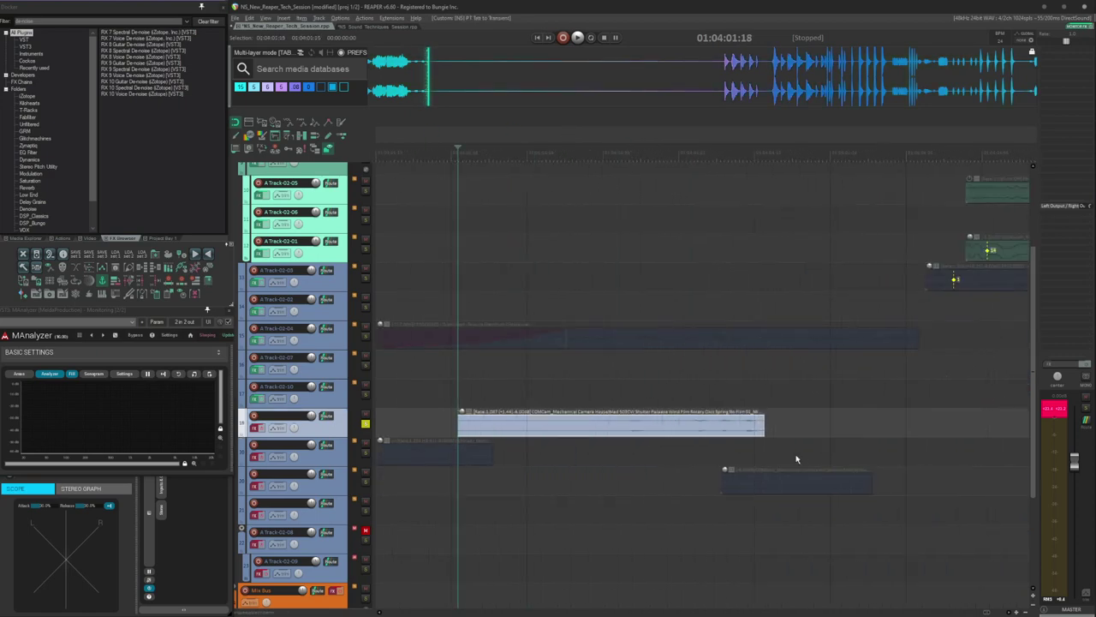
key(t)
scroll(795, 458, right, 3)
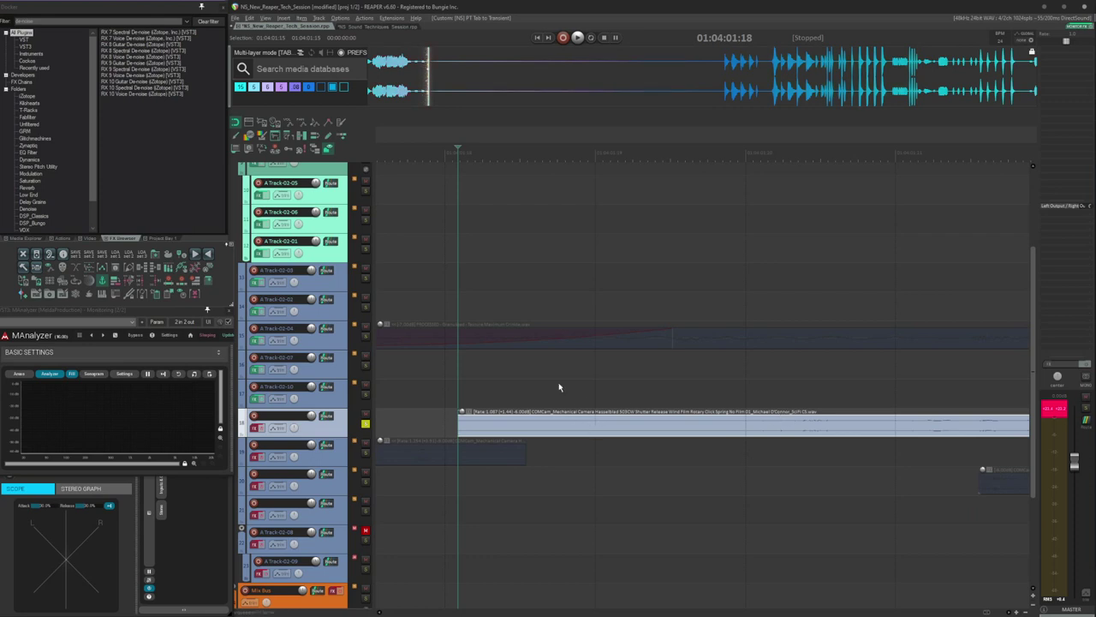
scroll(565, 394, down, 5)
key(space)
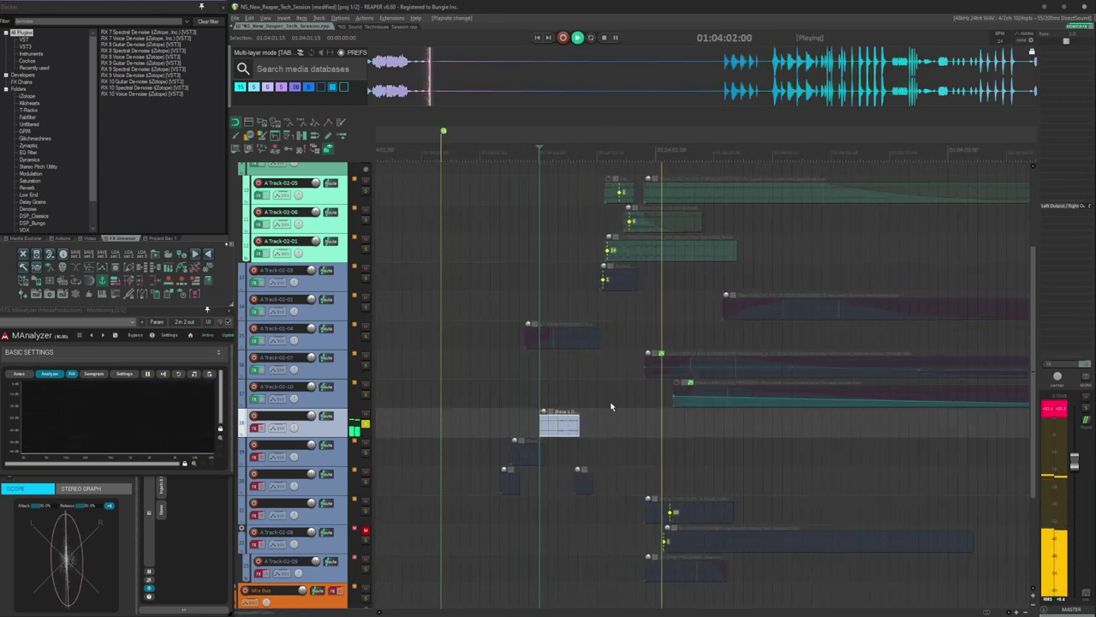
key(space)
- Solo track 19 and audition its camera clip from its start at 01:04:01:15 with the effects bypassed
click(487, 444)
key(Tab)
scroll(600, 463, up, 5)
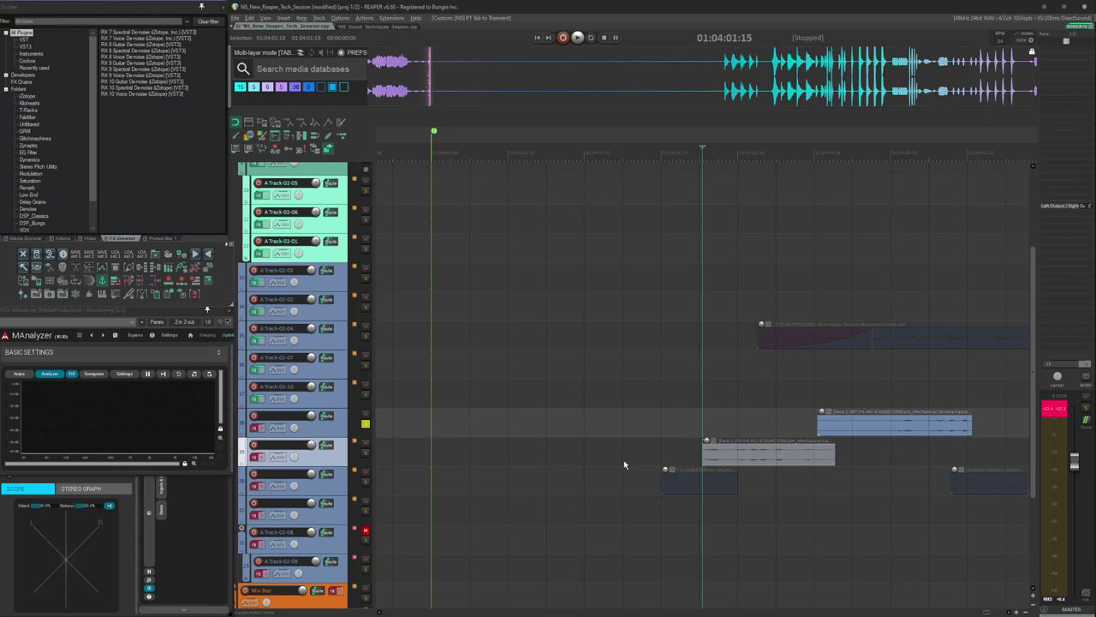
scroll(625, 463, right, 3)
key(s)
key(space)
scroll(684, 484, up, 4)
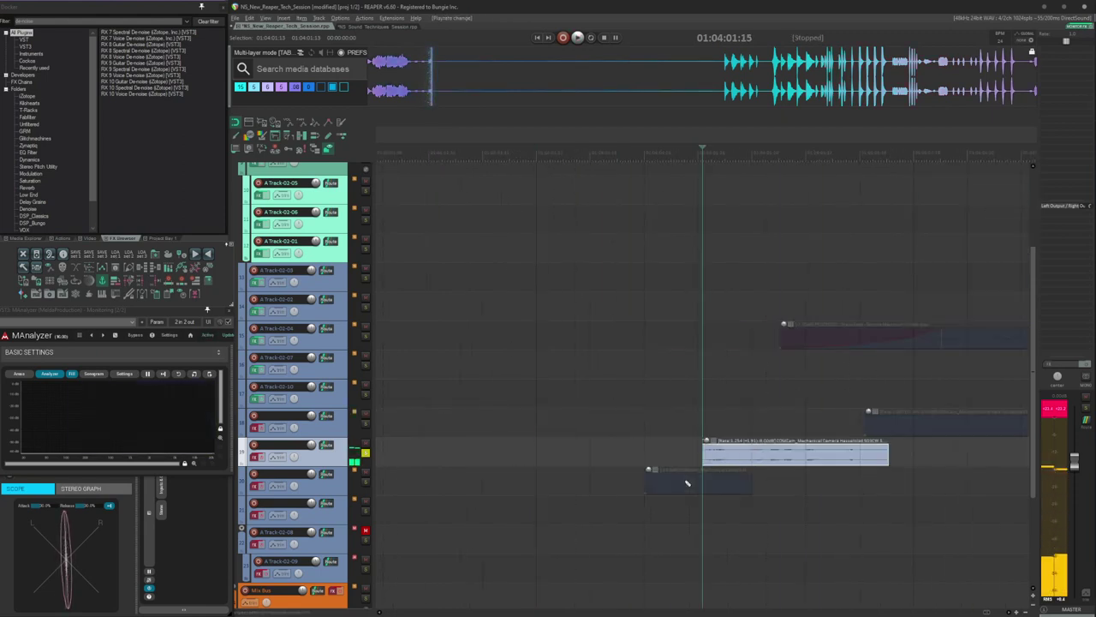
- Solo track 20, audition its first short camera clip, and move to the start of the second one
key(F1)
key(Tab)
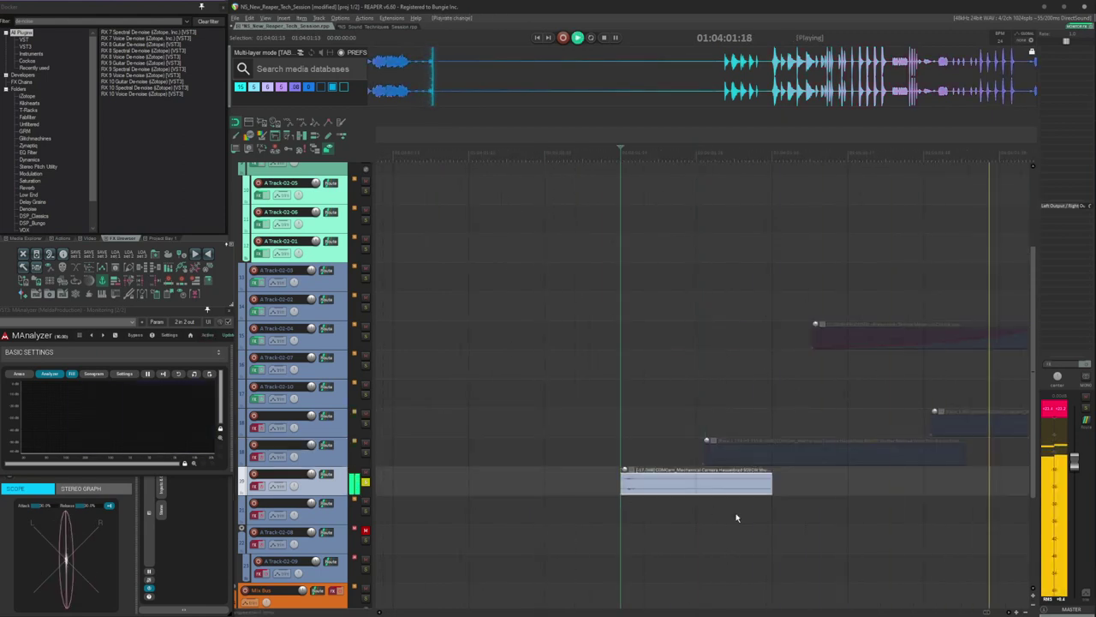
scroll(728, 514, down, 5)
scroll(607, 485, down, 5)
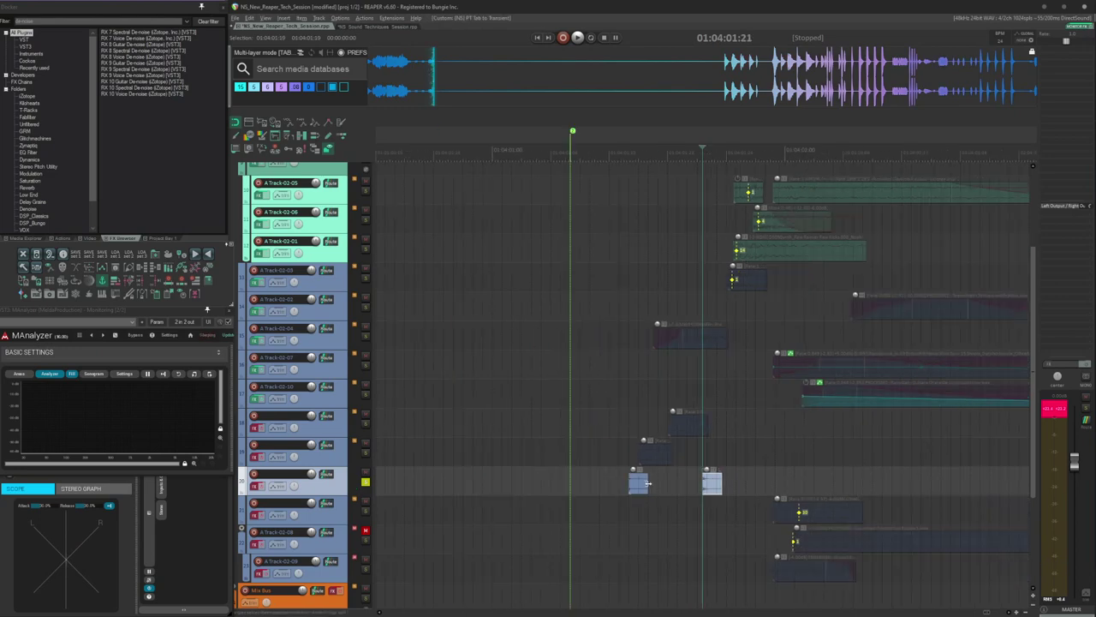
- Place a lengthened copy of the track 18 camera clip after the original and audition it in solo
click(445, 431)
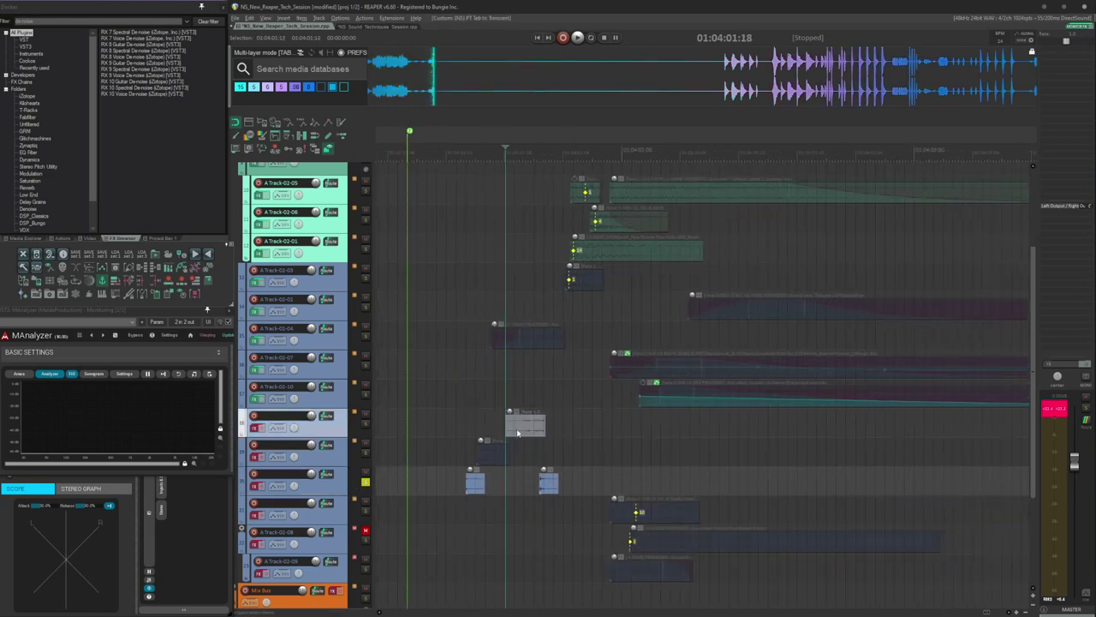
drag(517, 433, 1027, 432)
scroll(814, 444, down, 4)
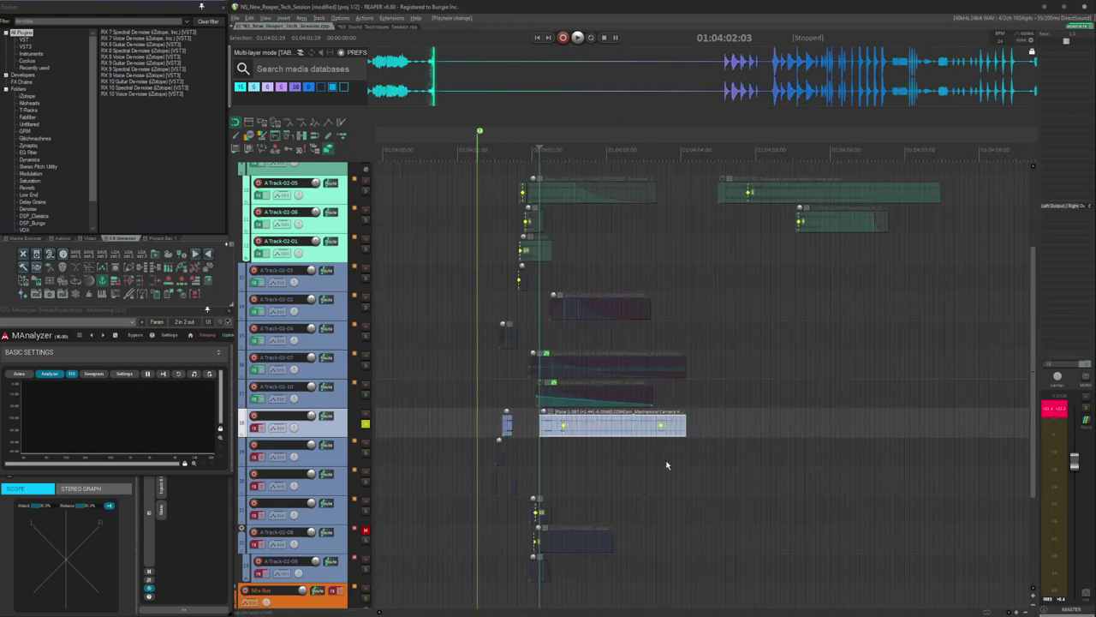
key(space)
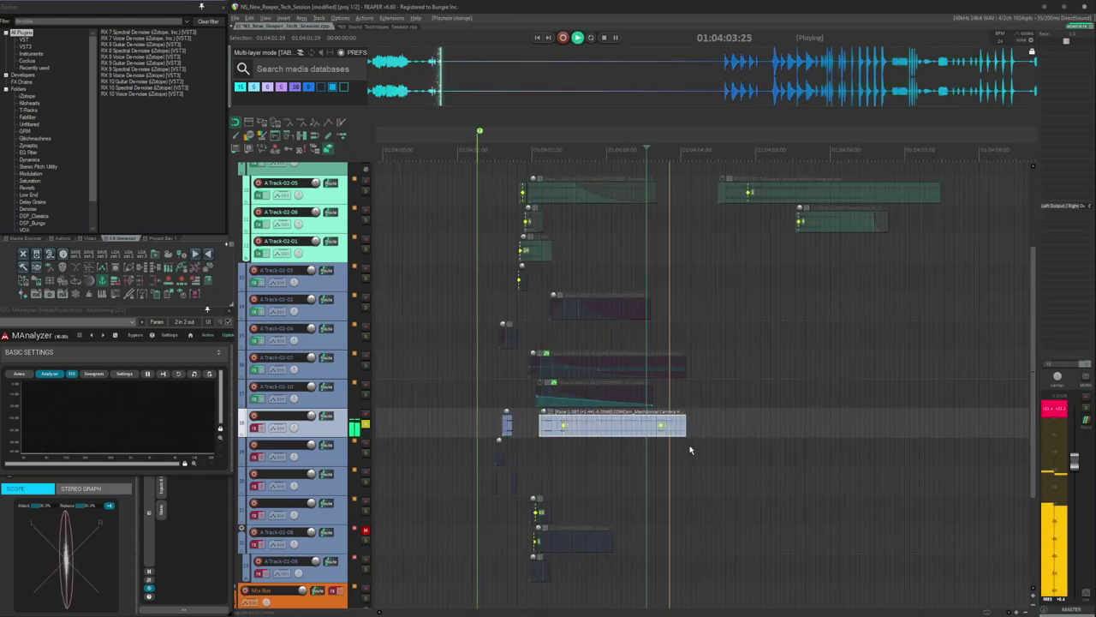
key(space)
- Delete the lengthened copy and return to the start of the original track 18 clip at 01:04:01:18
key(Delete)
click(487, 431)
key(Tab)
scroll(539, 441, up, 4)
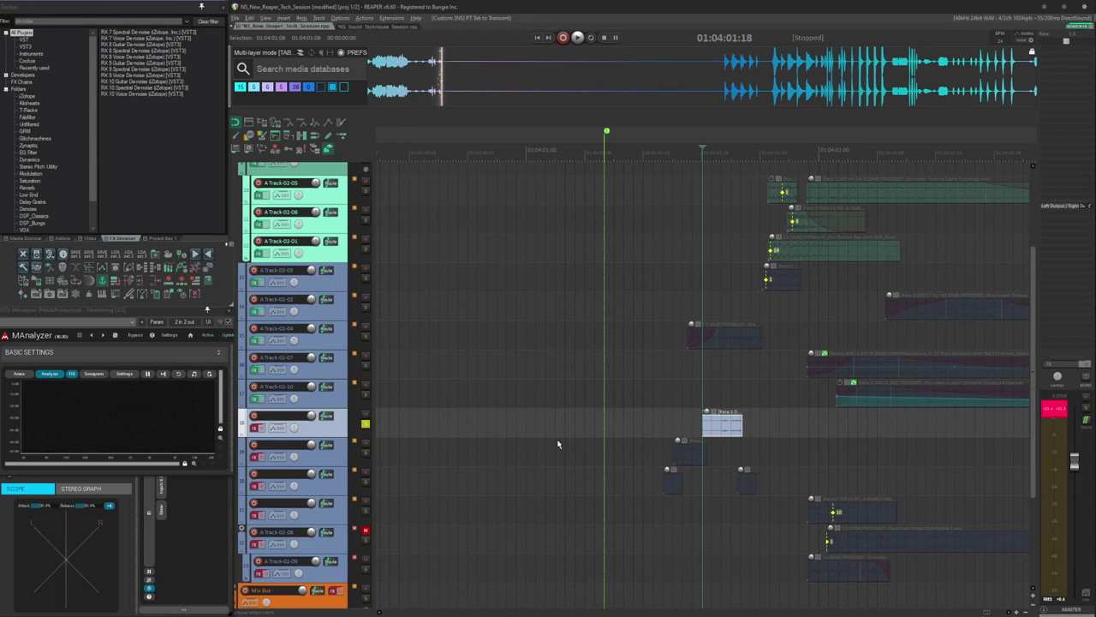
- Enable the track 18 effects and audition its camera clip through bx_console Focusrite SC
click(662, 423)
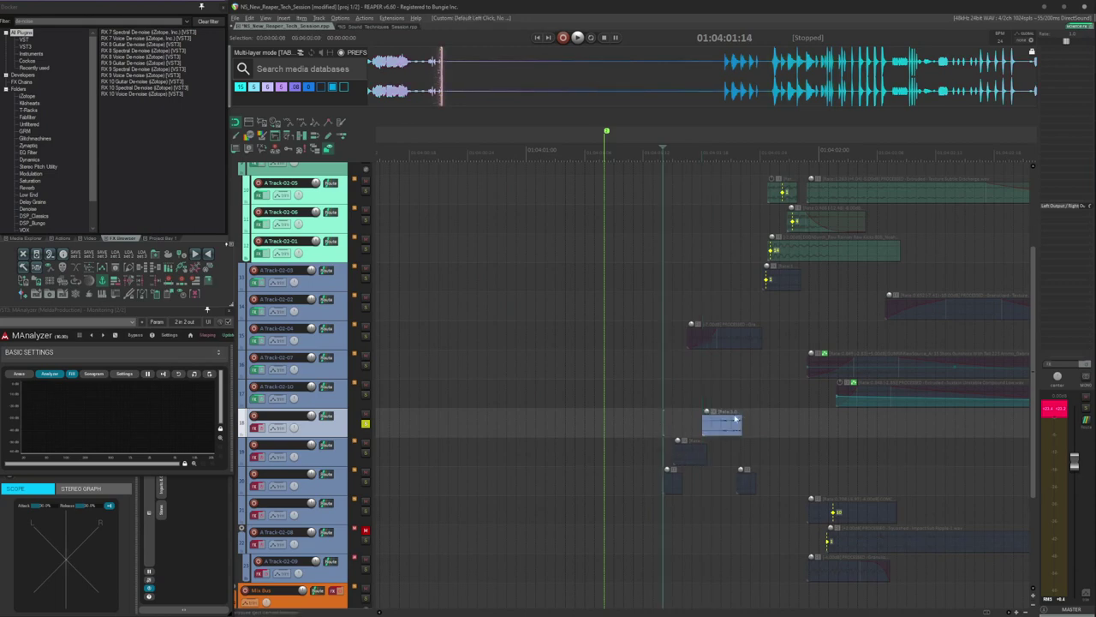
click(673, 422)
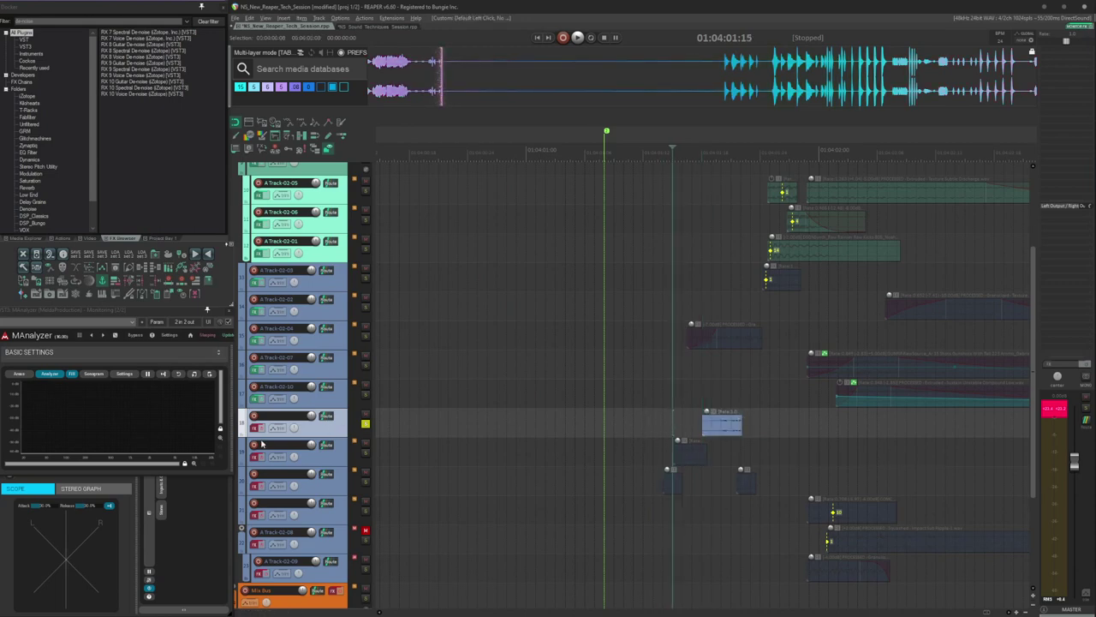
click(261, 429)
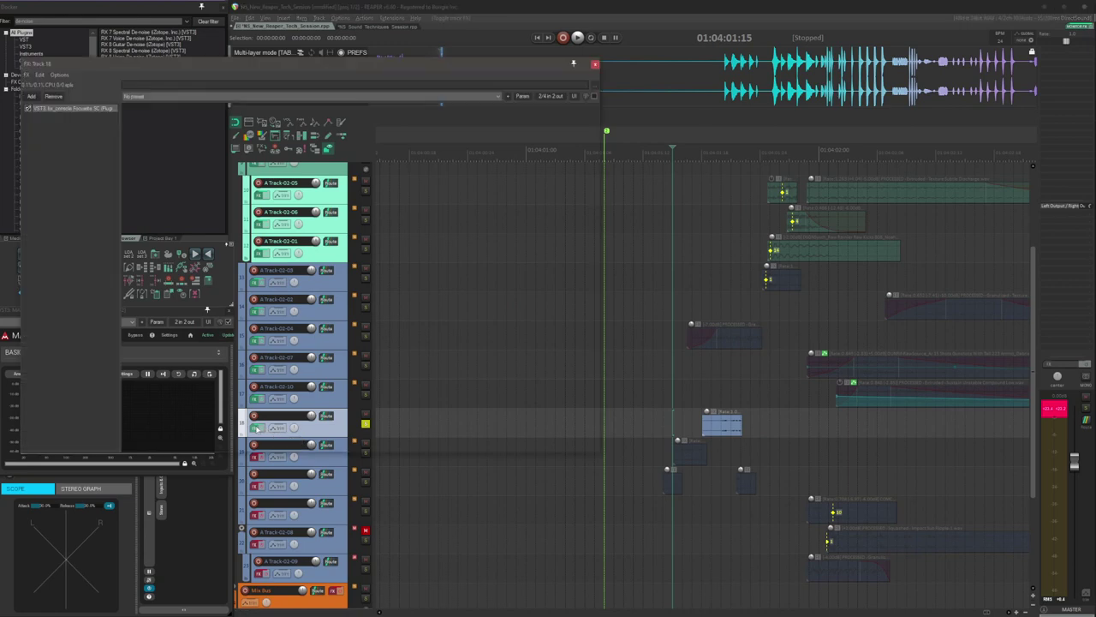
drag(141, 65, 446, 30)
click(674, 435)
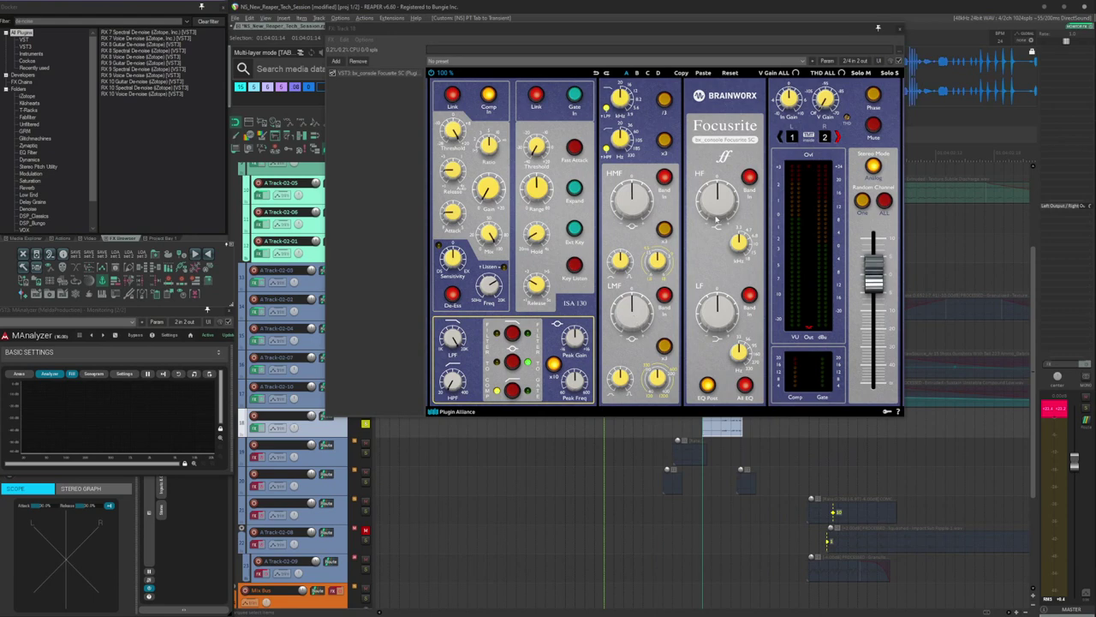
key(space)
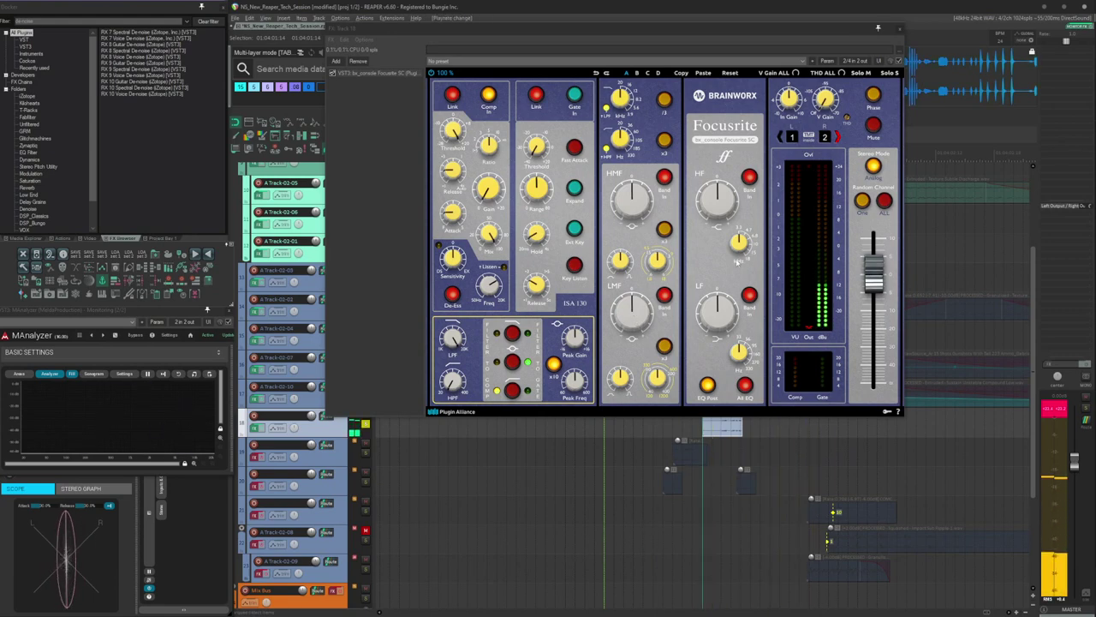
click(901, 30)
- Enable the track 19 effects and audition its soloed camera clip through bx_console Focusrite SC
click(650, 450)
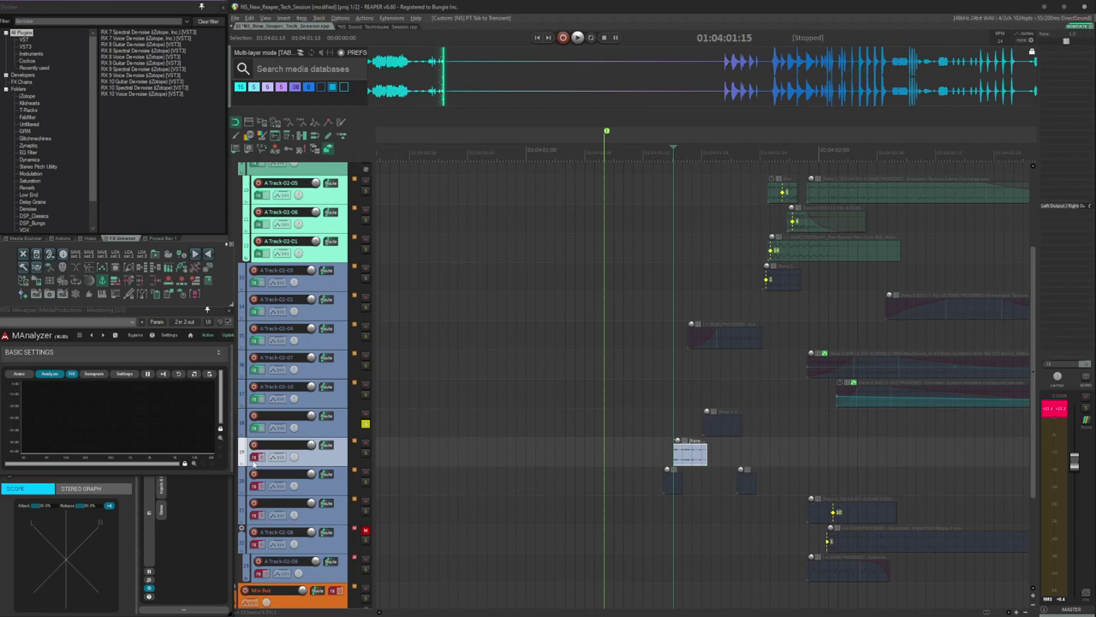
click(258, 459)
click(257, 456)
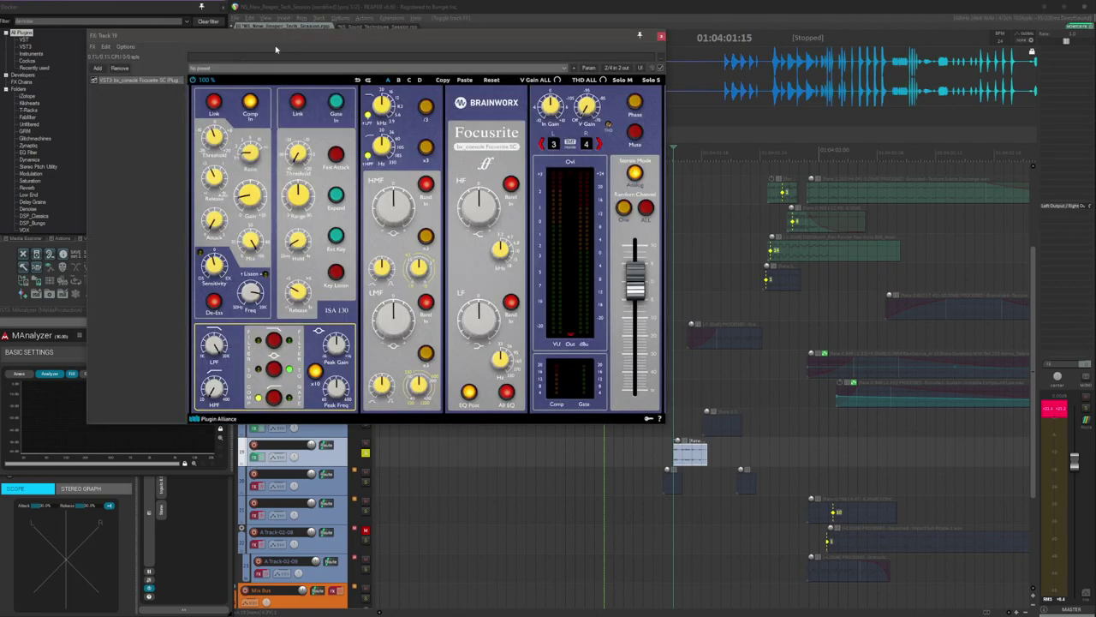
drag(275, 48, 441, 46)
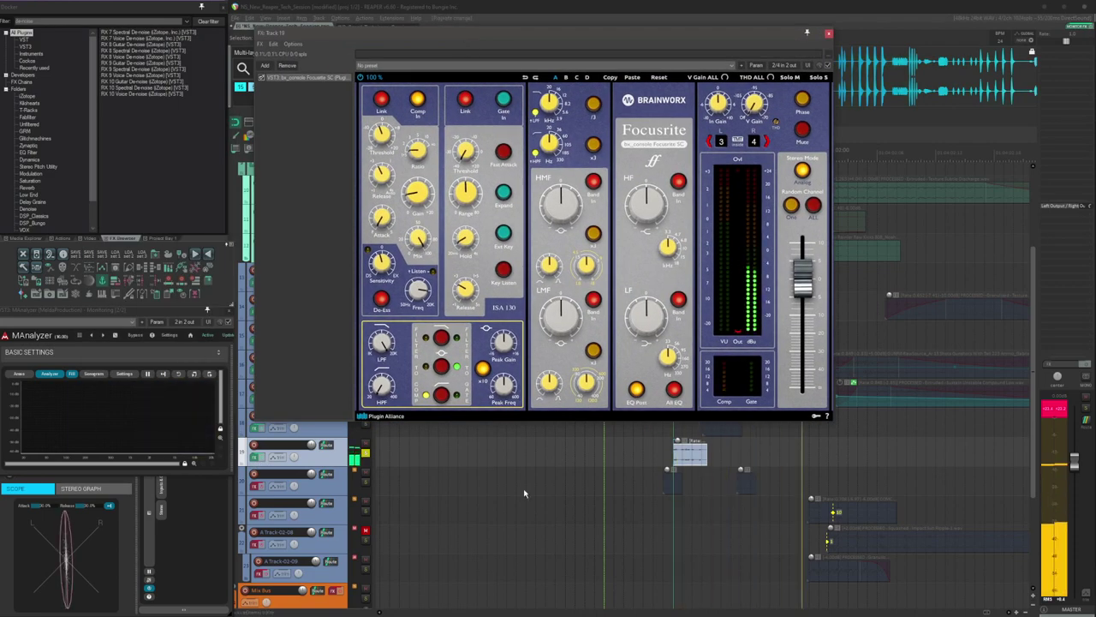
key(space)
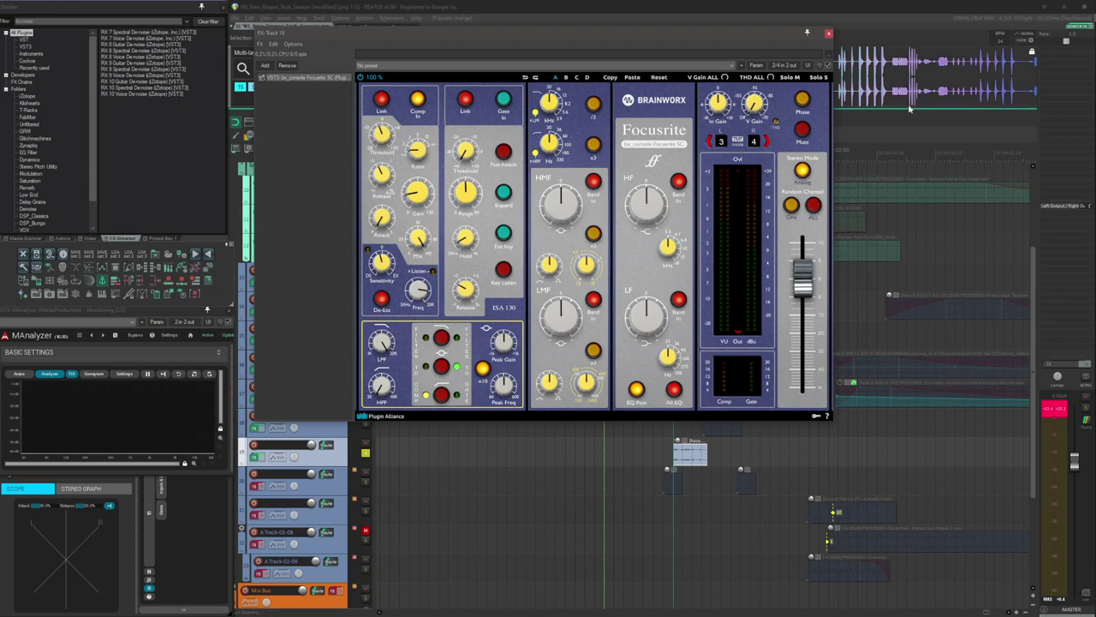
click(827, 33)
- Solo track 20 and audition its first camera clip from 01:04:01:14 with the effects bypassed
click(626, 469)
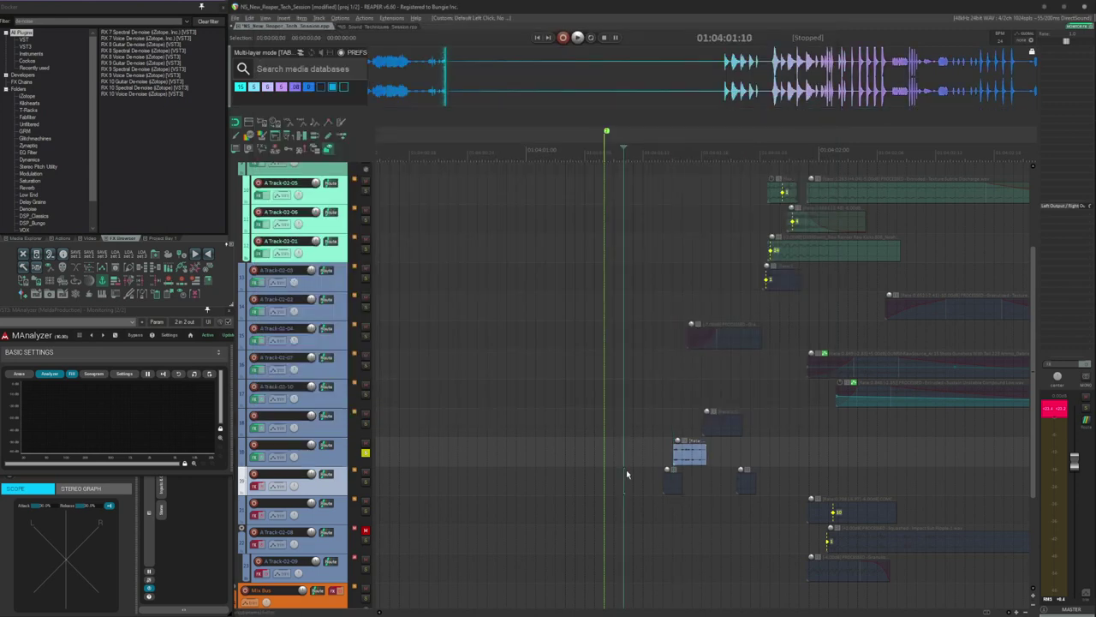
key(ctrl+Right)
key(s)
key(space)
key(space)
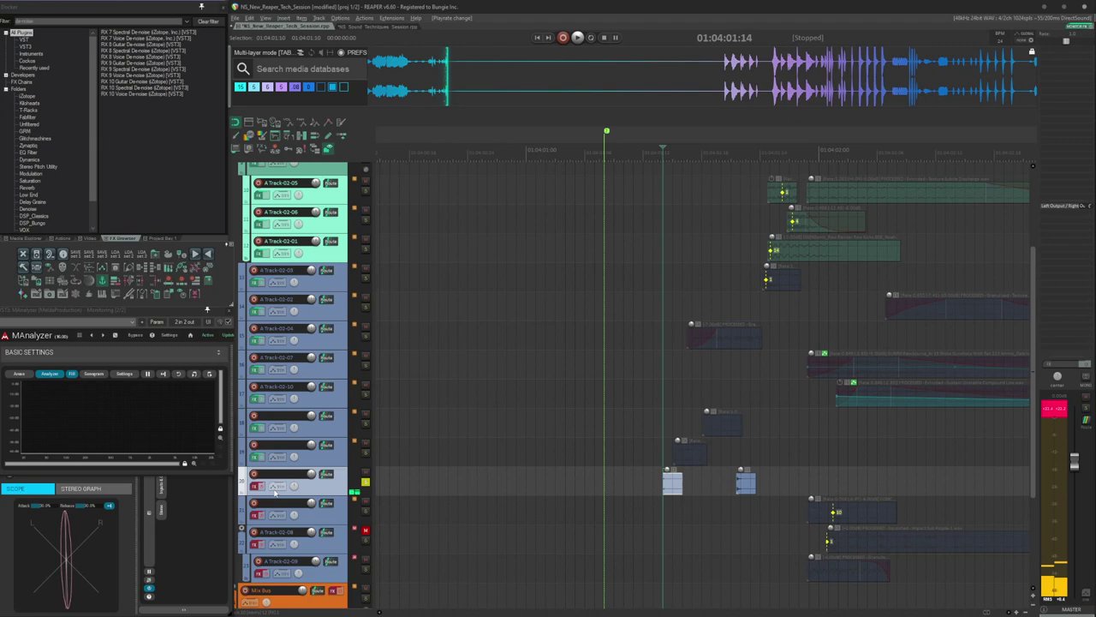
- Enable the track 20 effects, close their window, and audition the first camera clip again
click(255, 486)
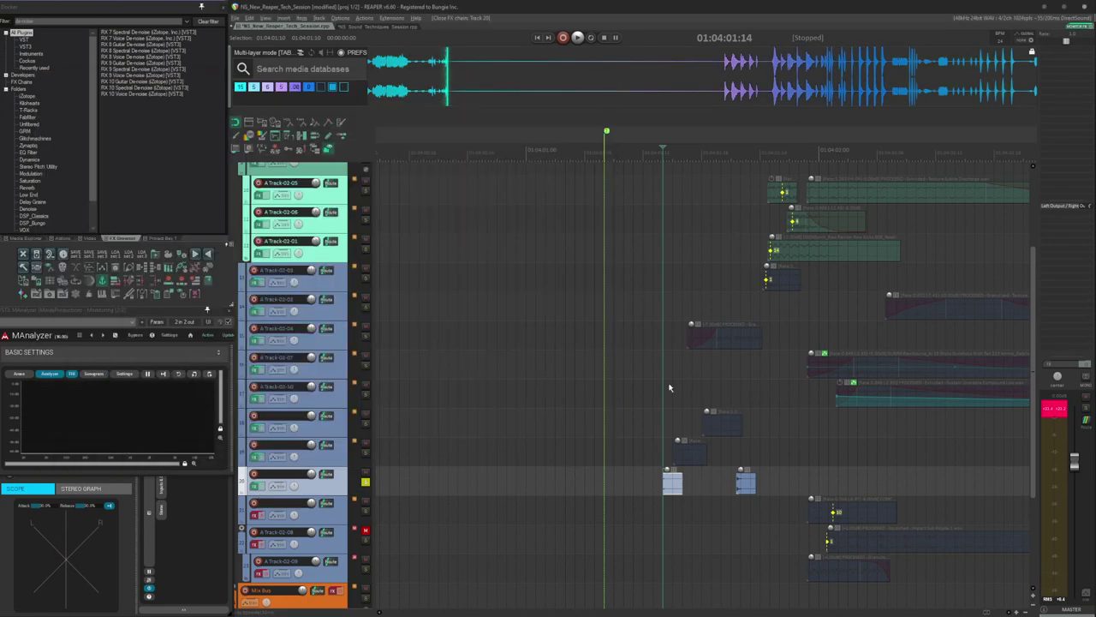
click(609, 78)
key(space)
key(space)
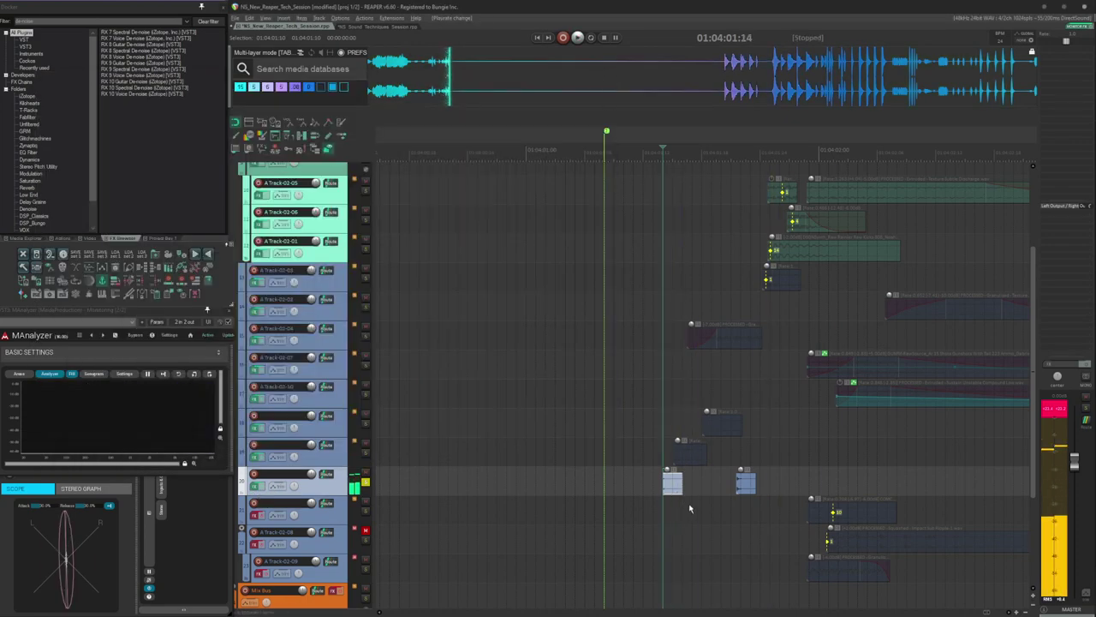
- Clear all solos and solo track 21 at the start of its camera shutter clip at 01:04:01:28
click(692, 509)
key(alt+s)
scroll(665, 508, right, 3)
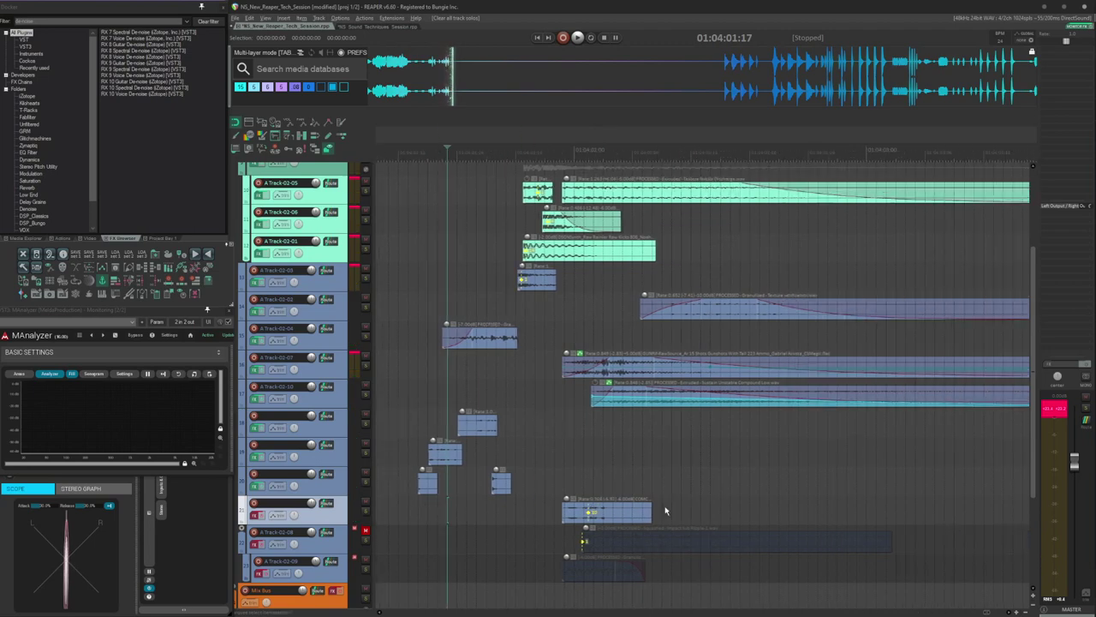
click(525, 509)
key(Tab)
scroll(703, 531, up, 3)
key(alt+s)
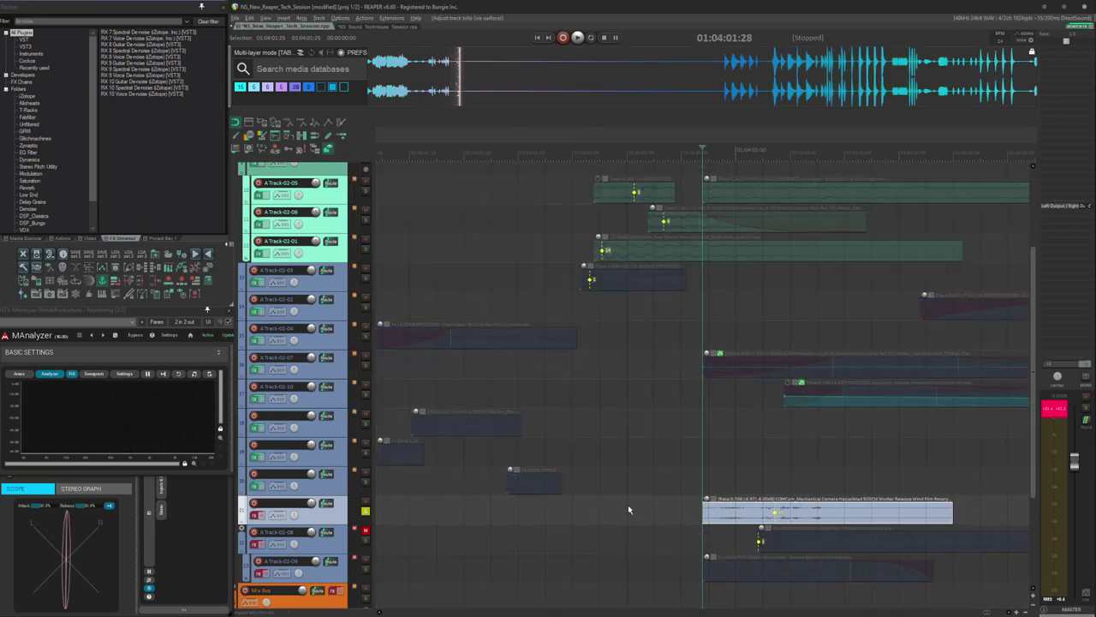
- Audition the track 21 camera shutter clip with its effects bypassed
scroll(629, 509, right, 1)
scroll(625, 448, down, 3)
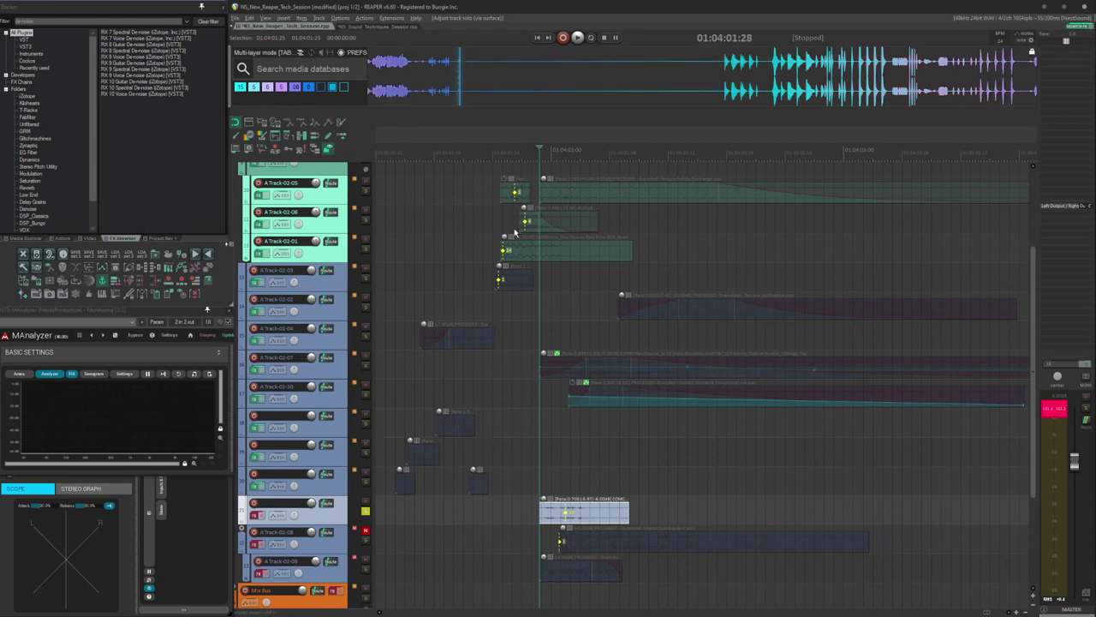
scroll(515, 232, up, 2)
scroll(514, 232, down, 2)
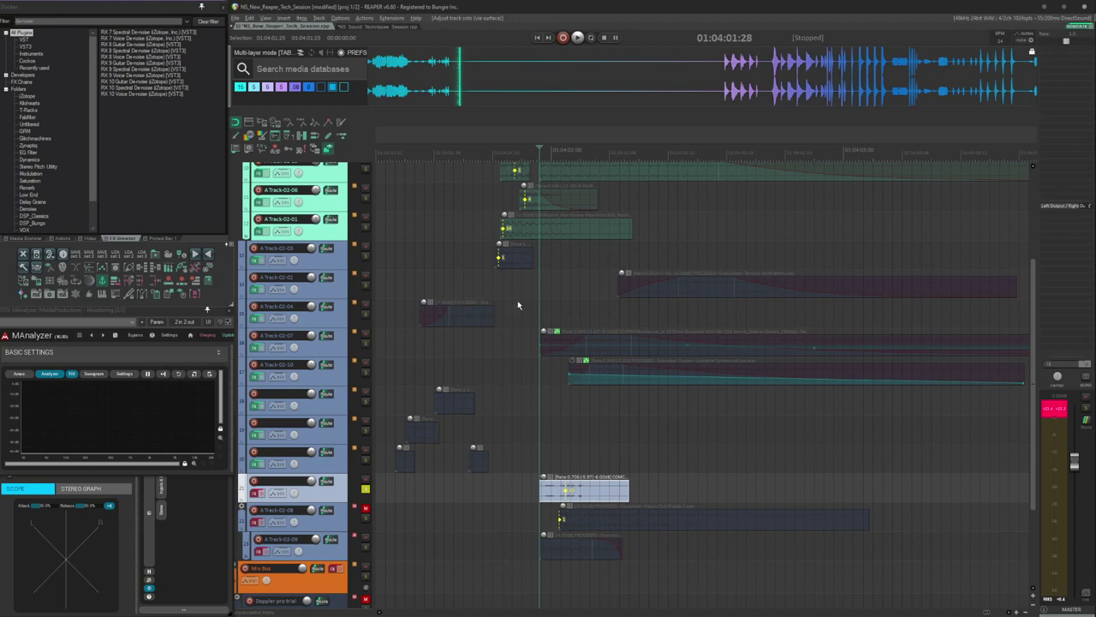
key(space)
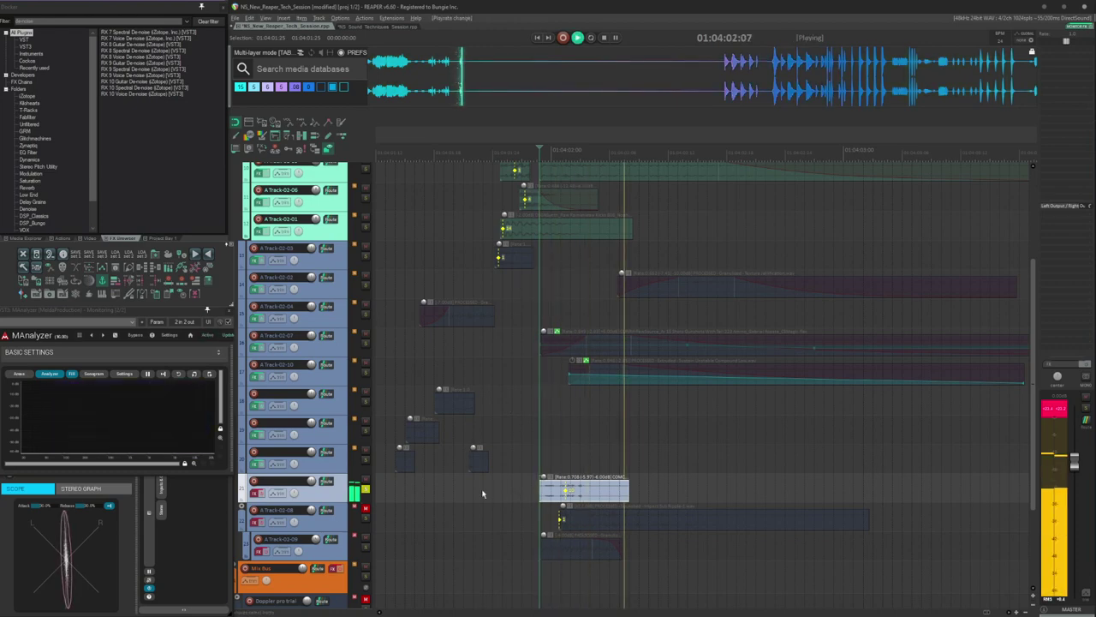
key(space)
- Enable the track 21 effects, inspect bx_console Focusrite SC, and audition the clip through it
click(257, 493)
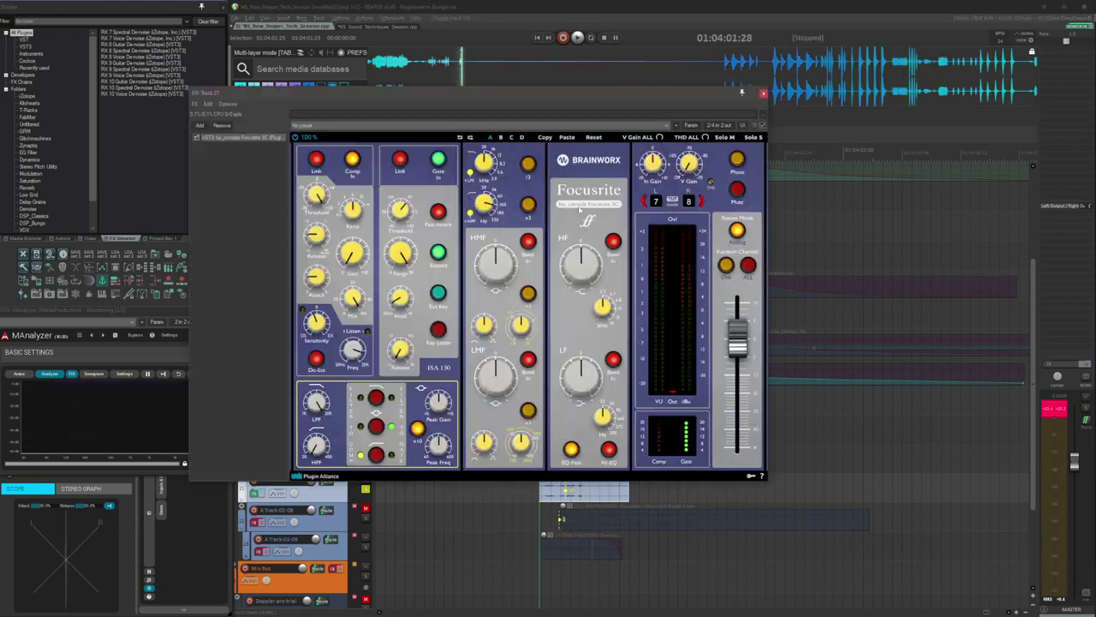
drag(489, 101, 717, 95)
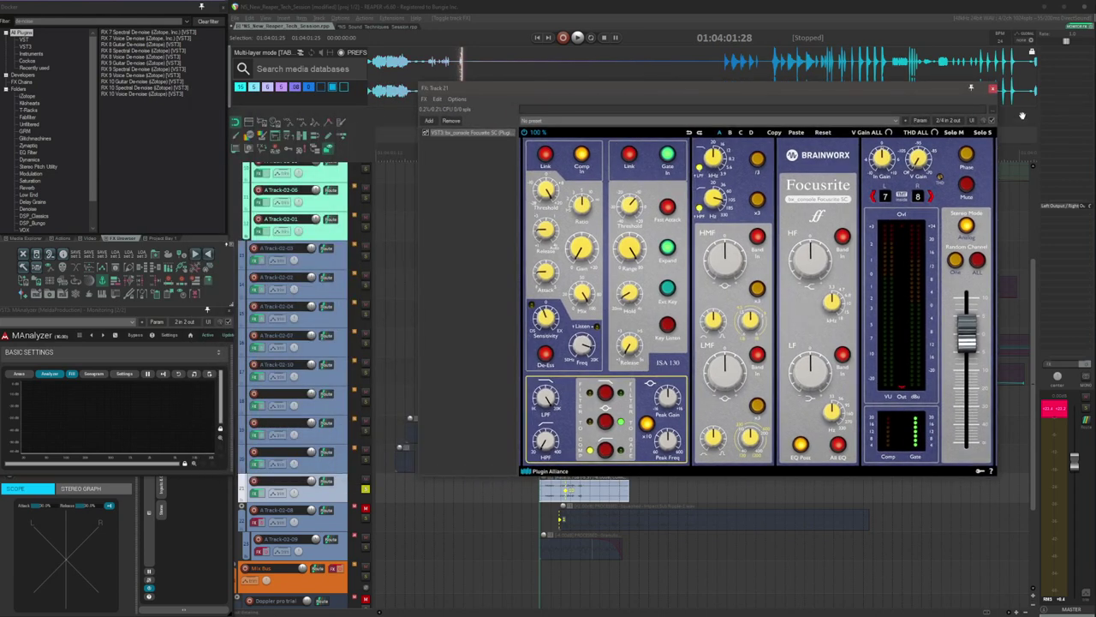
click(992, 88)
key(space)
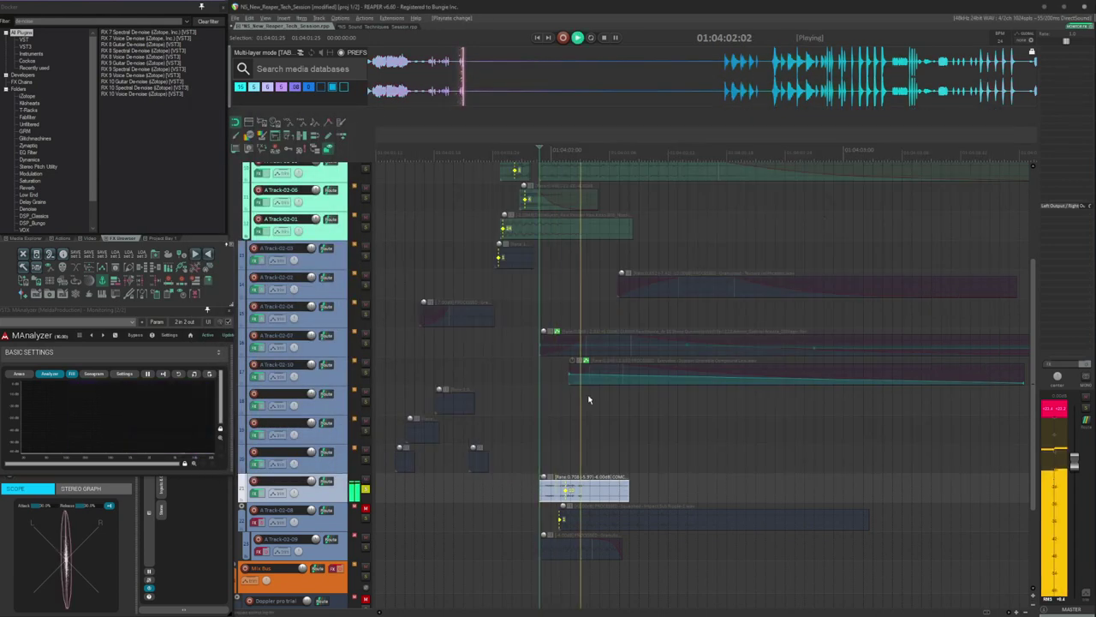
- Reopen bx_console Focusrite SC on track 21, audition the camera shutter clip again, and close the effects window
key(space)
scroll(487, 423, up, 3)
scroll(462, 377, down, 3)
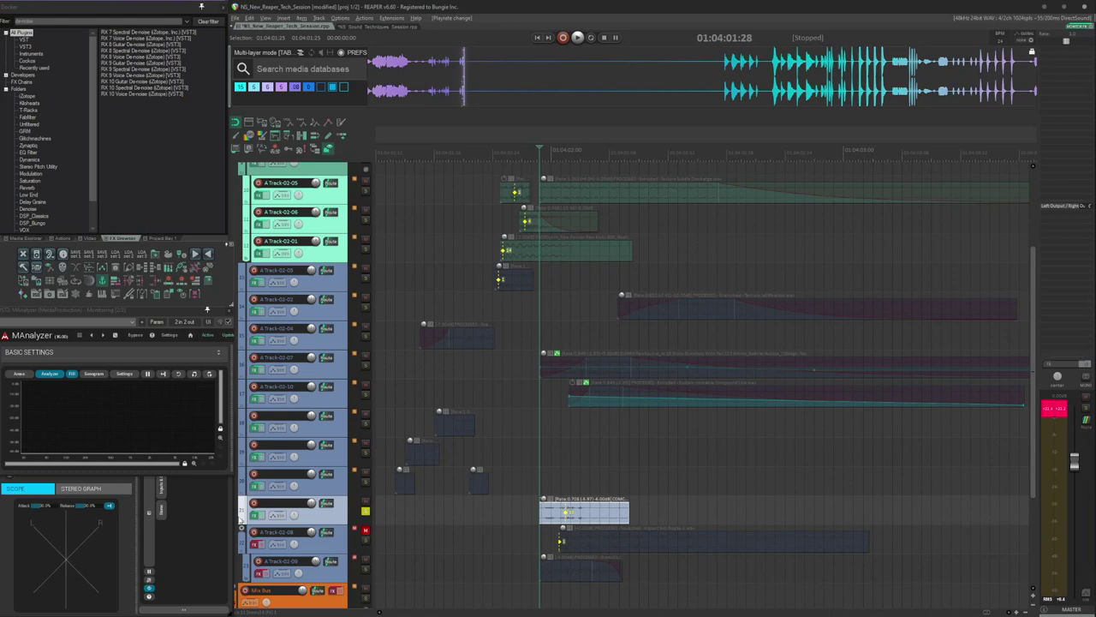
click(254, 515)
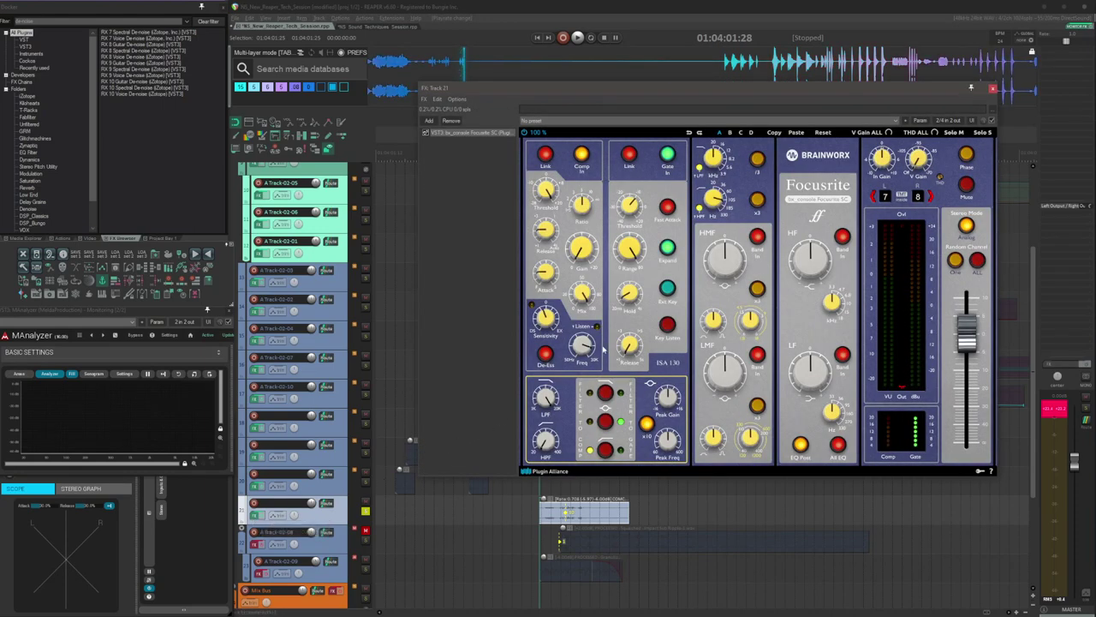
key(space)
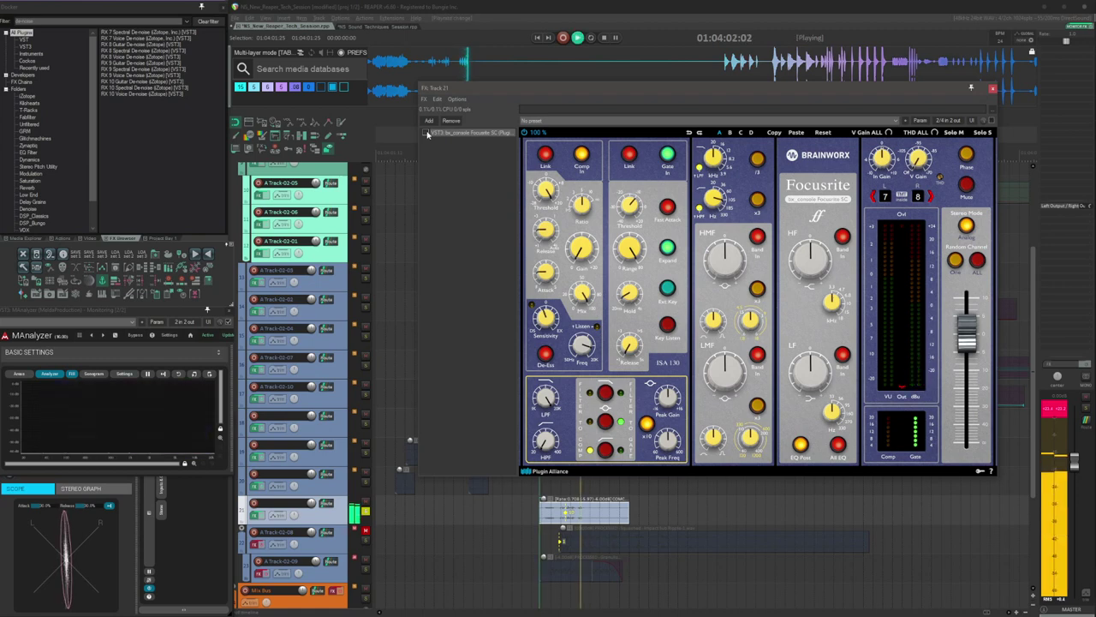
key(space)
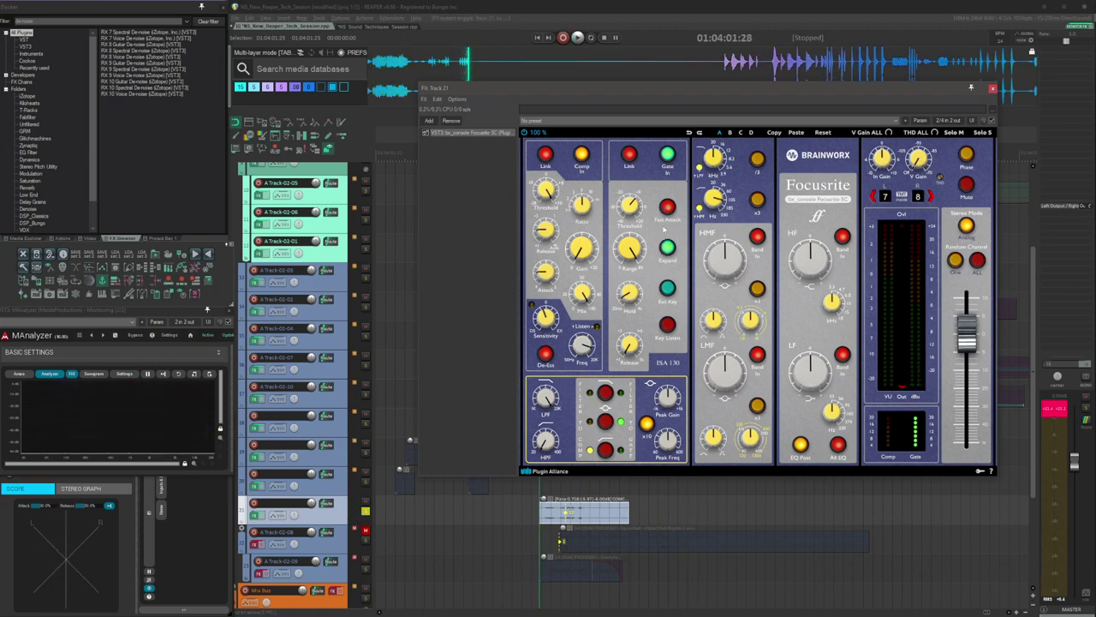
click(993, 88)
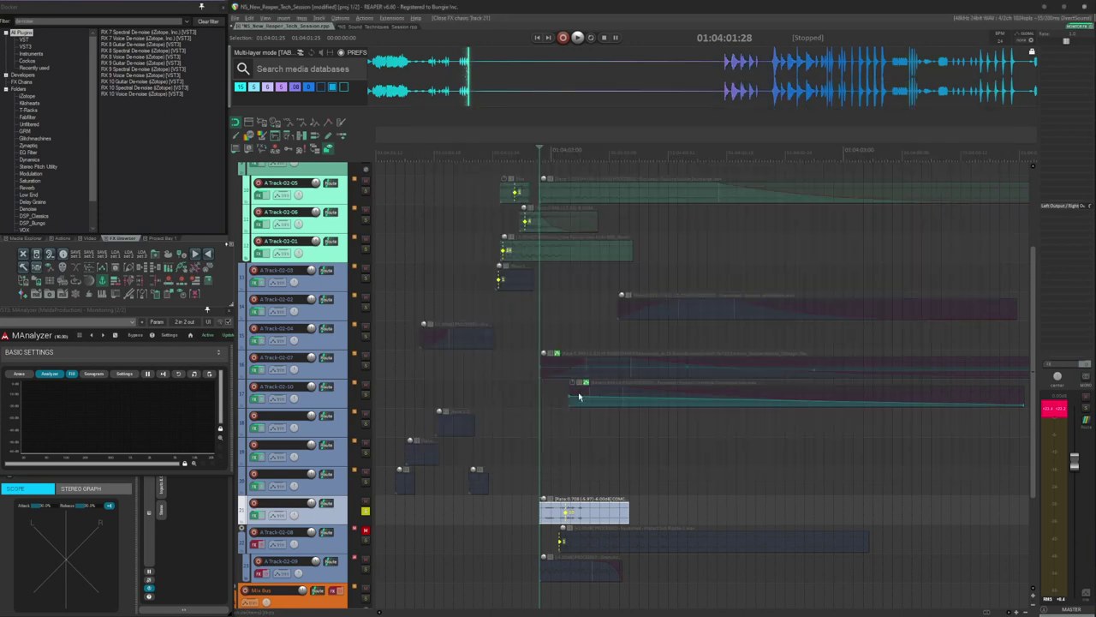
- Clear all solos and audition the full layered sound from 01:04:01:09
click(522, 426)
key(alt+s)
scroll(658, 428, down, 2)
scroll(658, 428, up, 2)
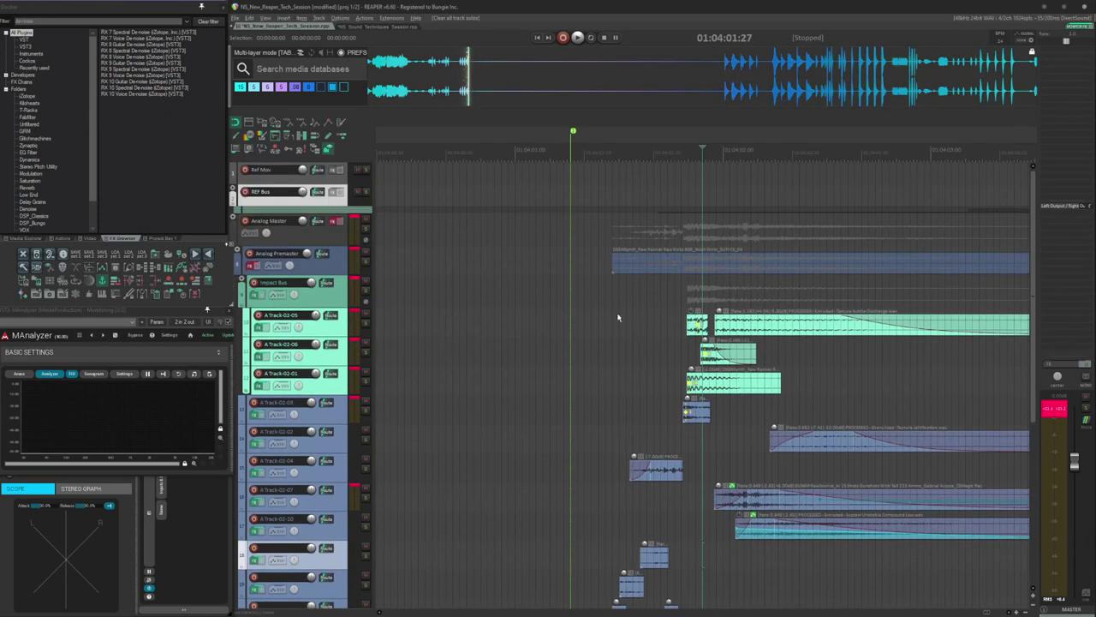
click(578, 288)
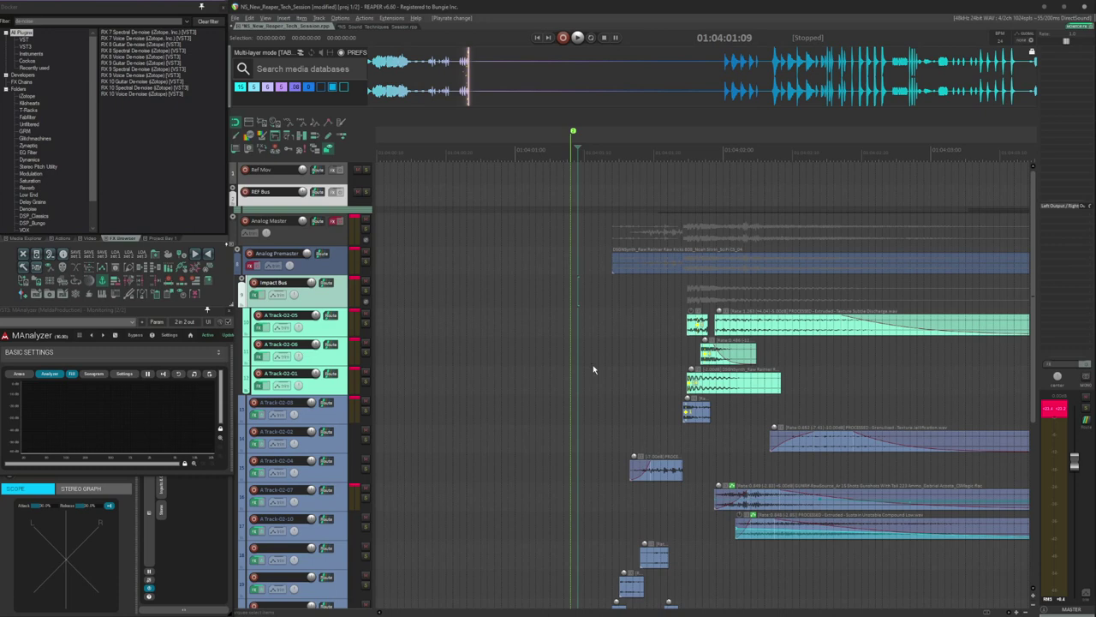
key(space)
scroll(612, 353, right, 2)
scroll(596, 346, down, 1)
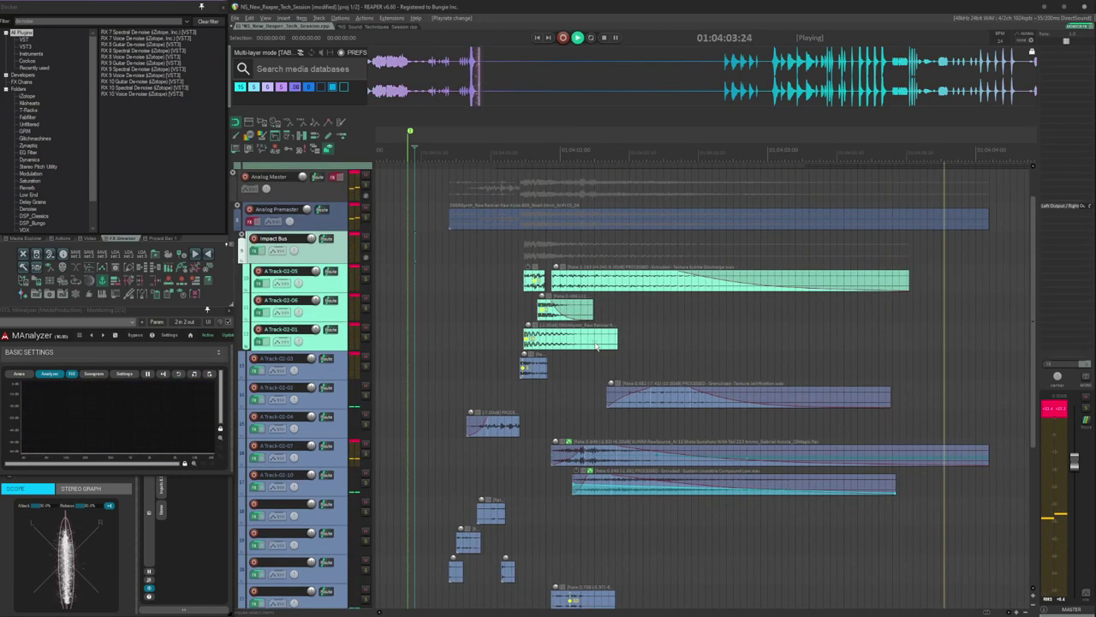
key(space)
- Place the edit cursor at the start of the Analog Premaster clip, enable that track's effects, and open its effects chain
scroll(596, 346, down, 3)
drag(875, 257, 989, 372)
key(Delete)
click(519, 243)
key(Tab)
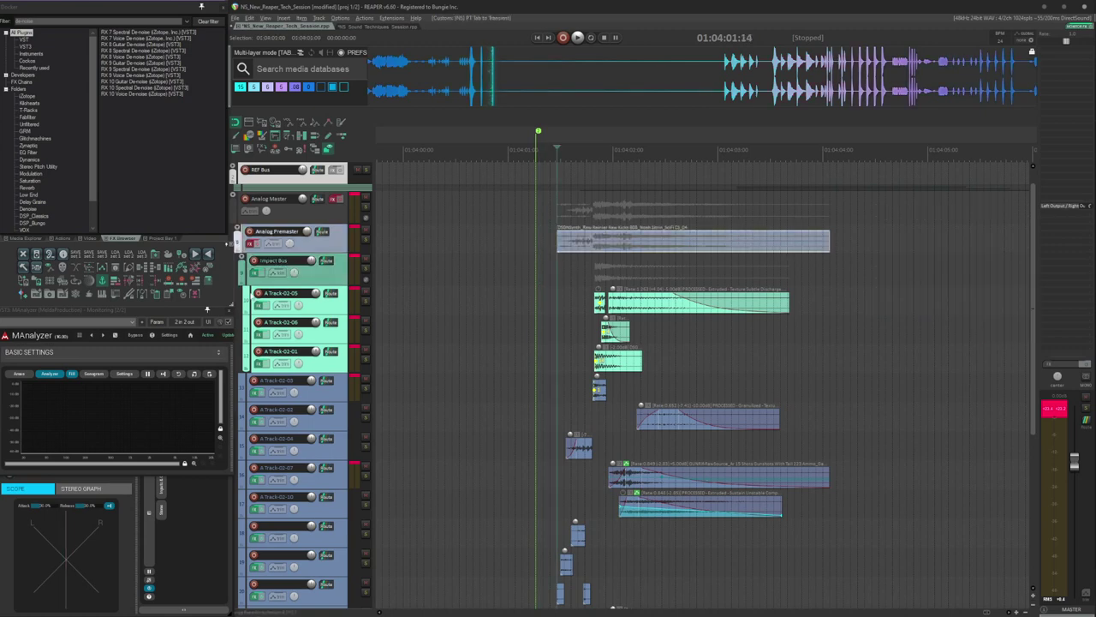
click(257, 245)
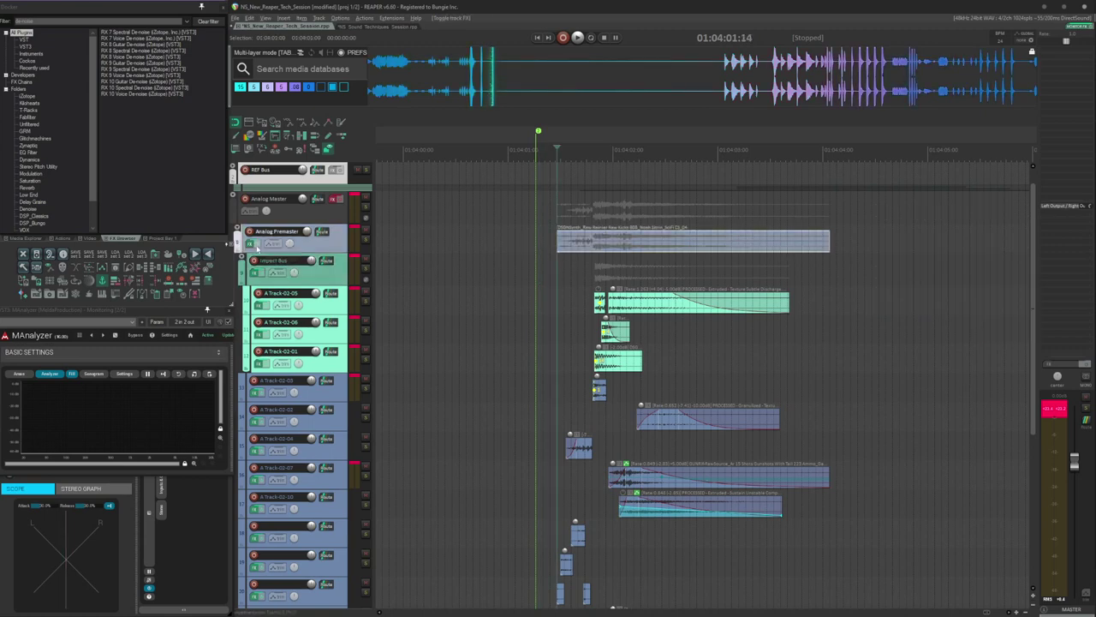
click(249, 244)
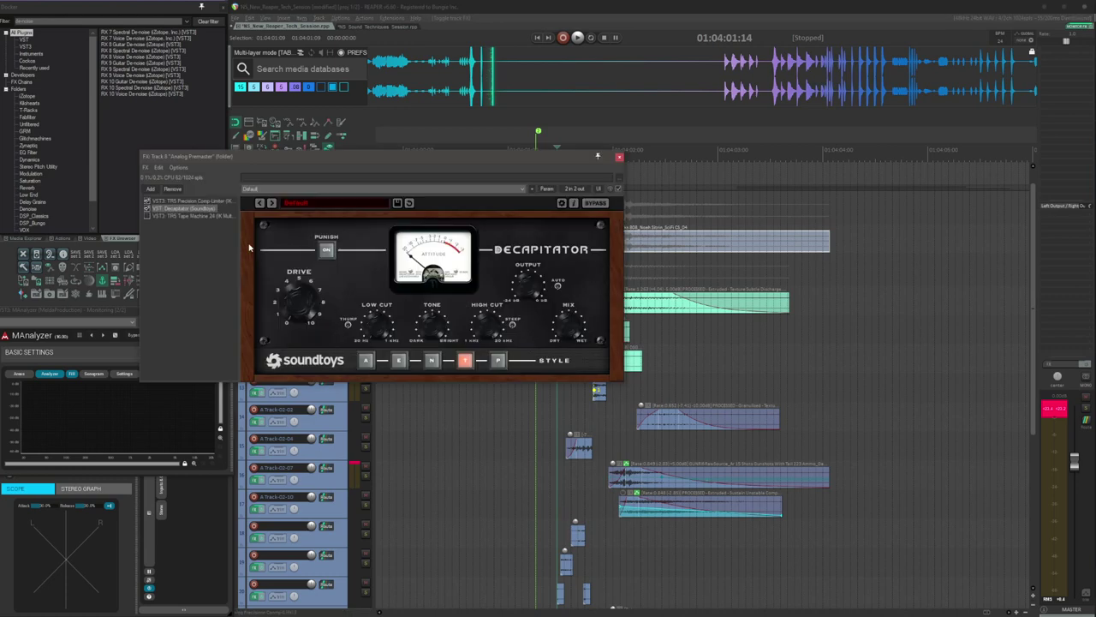
- Show T-RackS Precision Comp/Lim in the Analog Premaster chain and audition the mix twice from the clip's start
drag(286, 159, 606, 220)
click(609, 192)
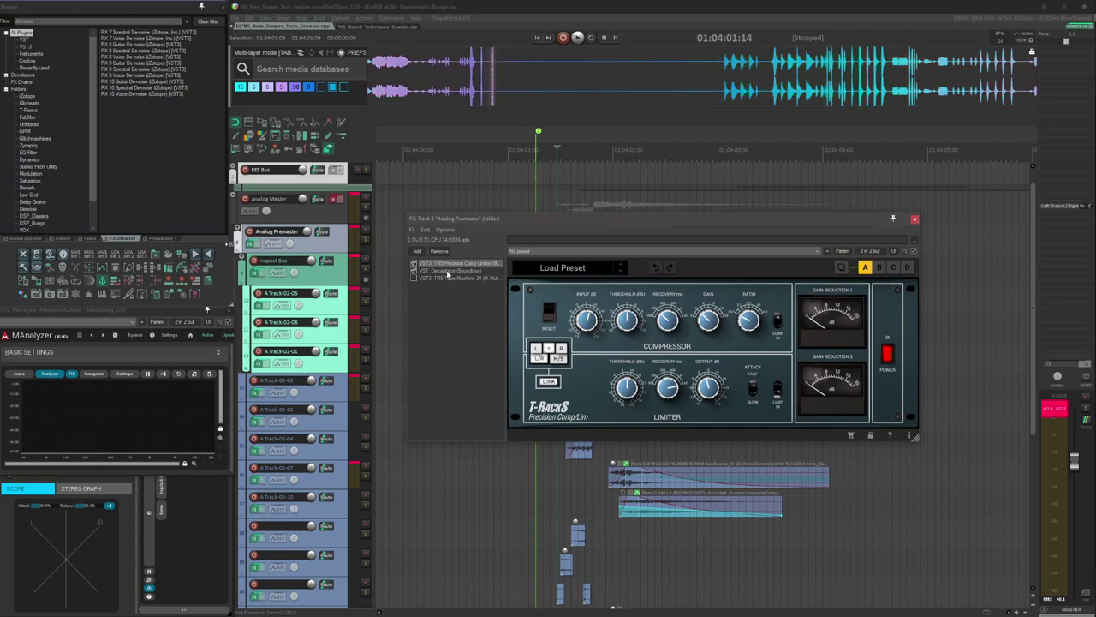
drag(578, 224, 540, 141)
key(space)
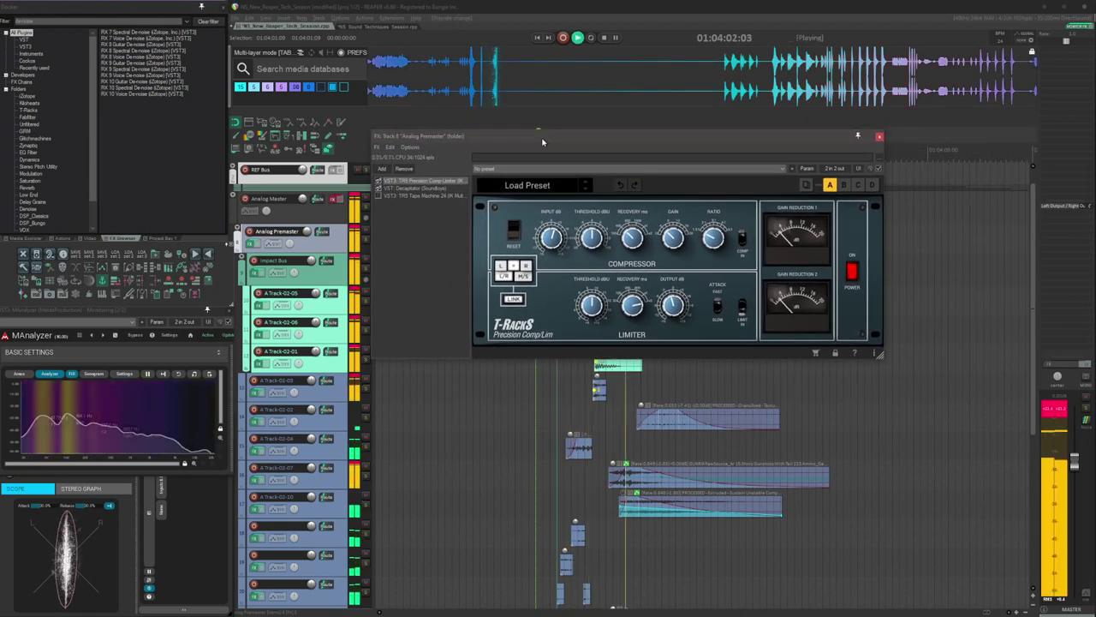
key(space)
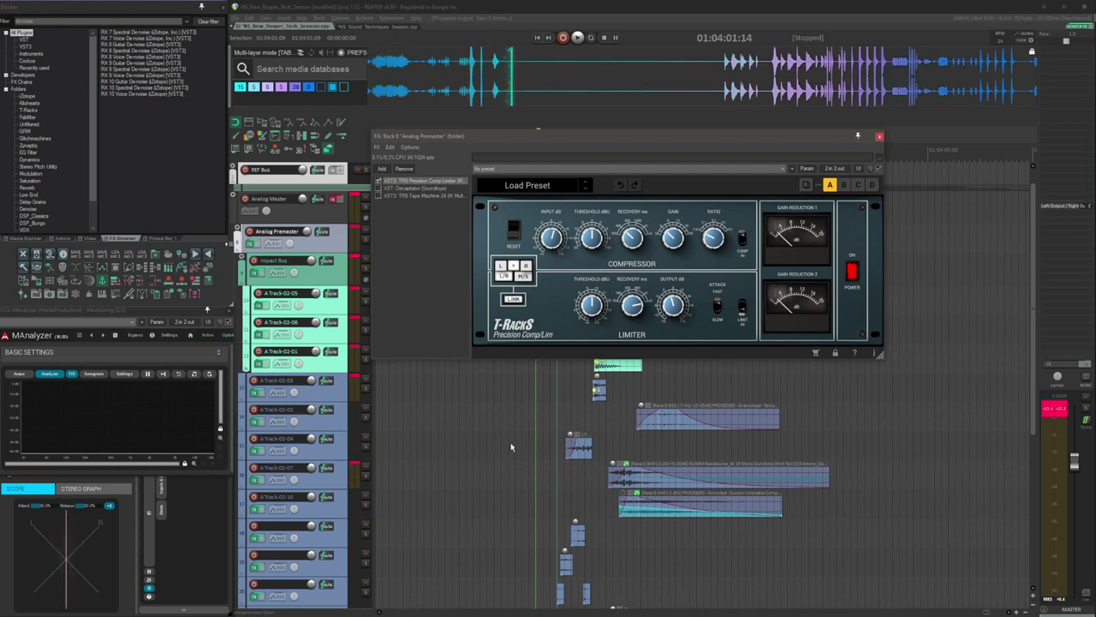
key(space)
key(space)
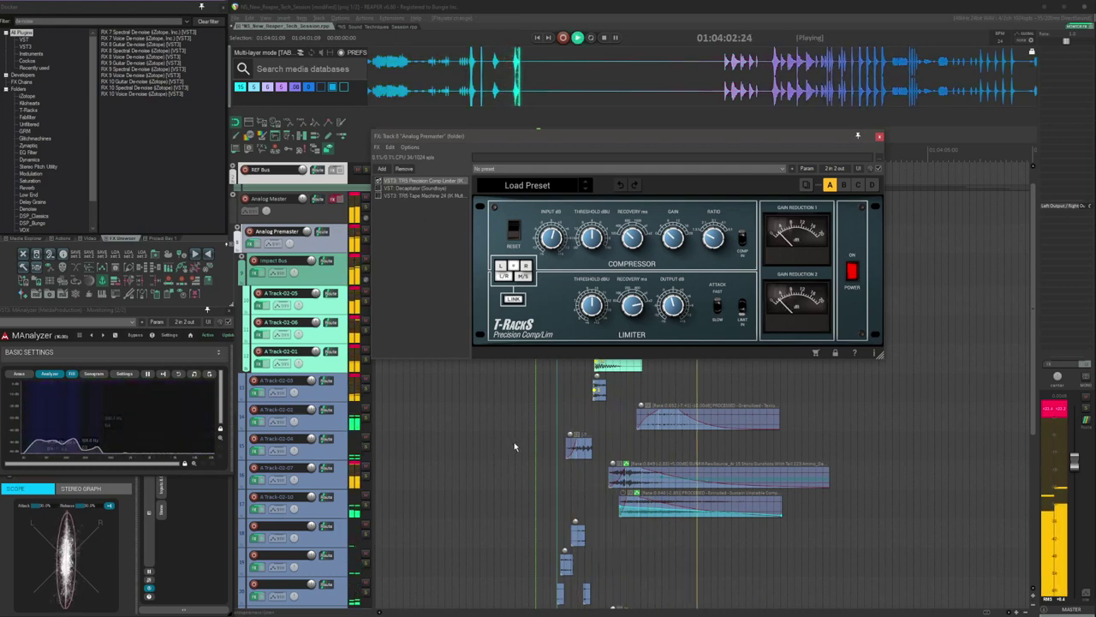
- Enable Decapitator in the Analog Premaster chain, audition the mix through it, and close the effects window
click(379, 189)
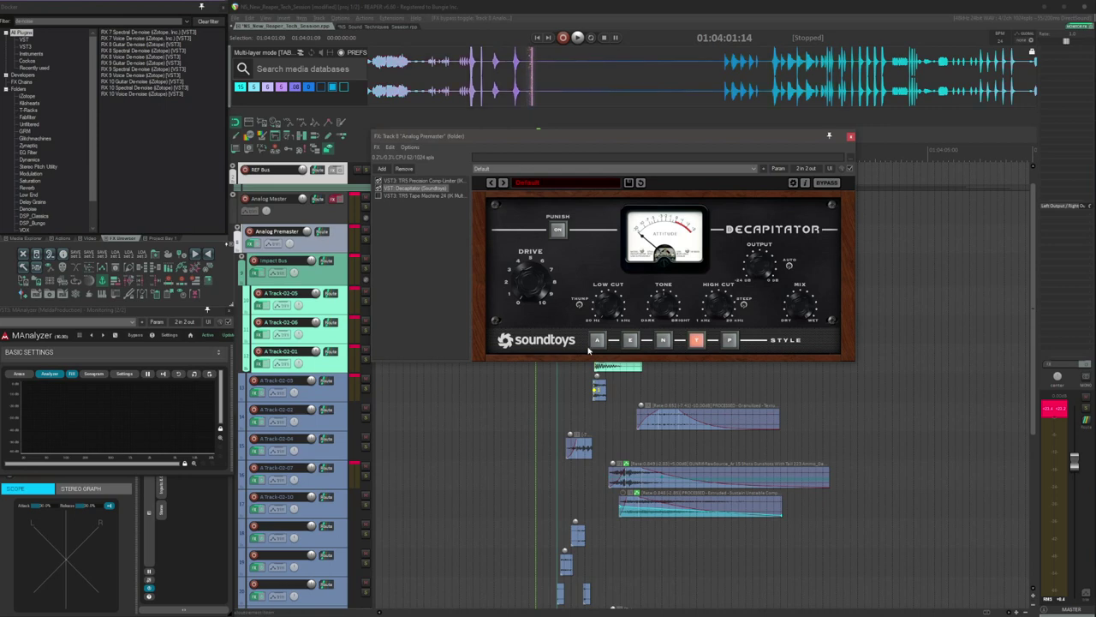
key(space)
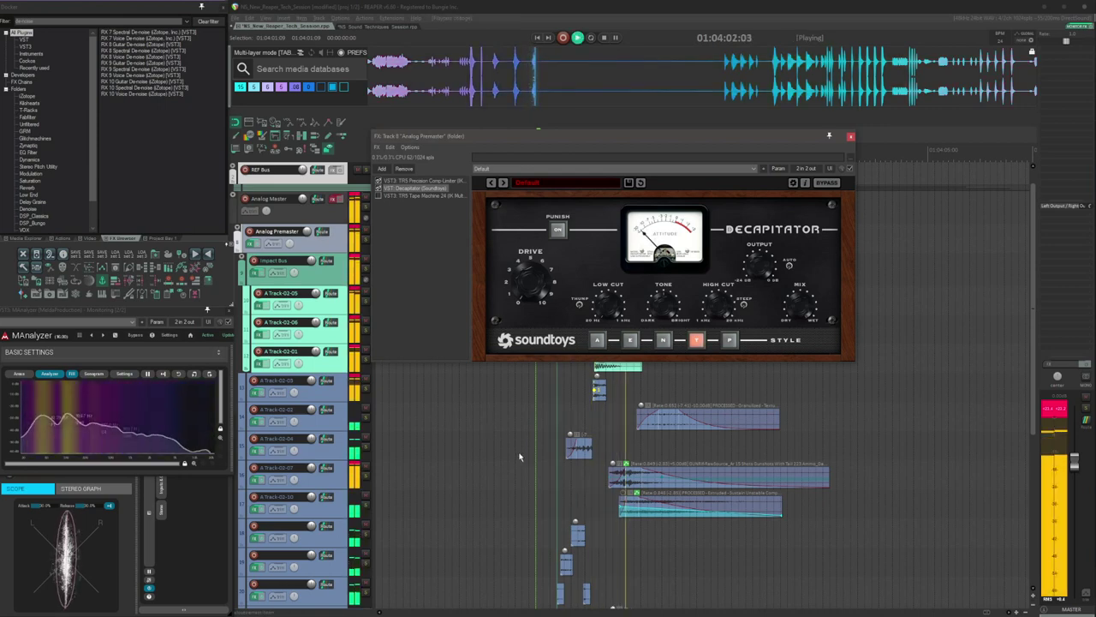
key(space)
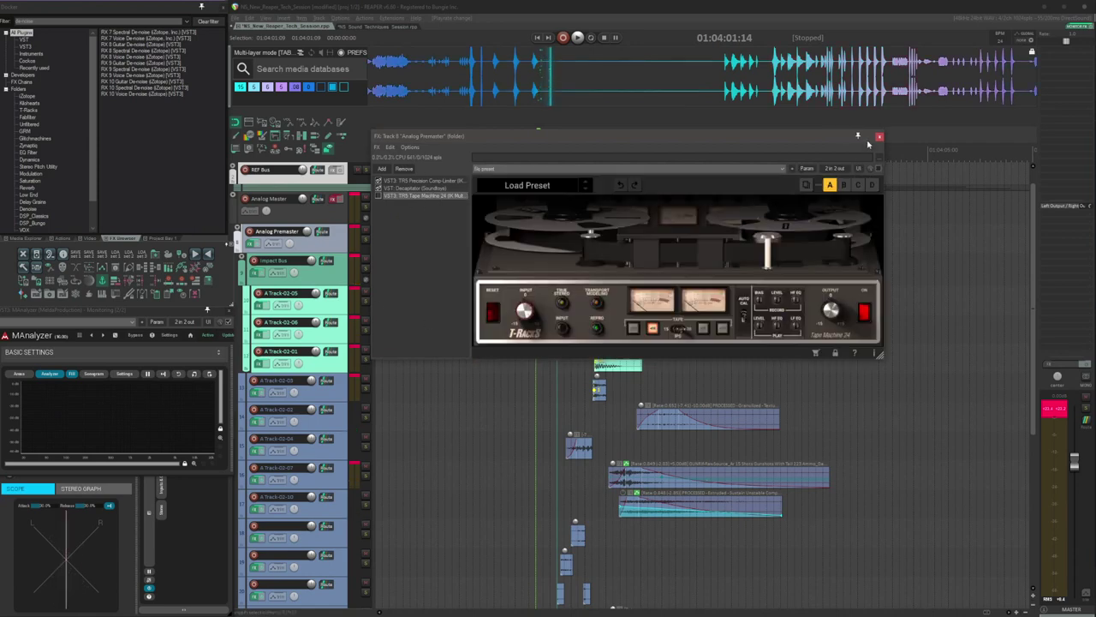
click(878, 137)
- Solo the Analog Master track, enable its effects, and show SPL Transient Designer Plus from its chain clear of the clips
click(542, 222)
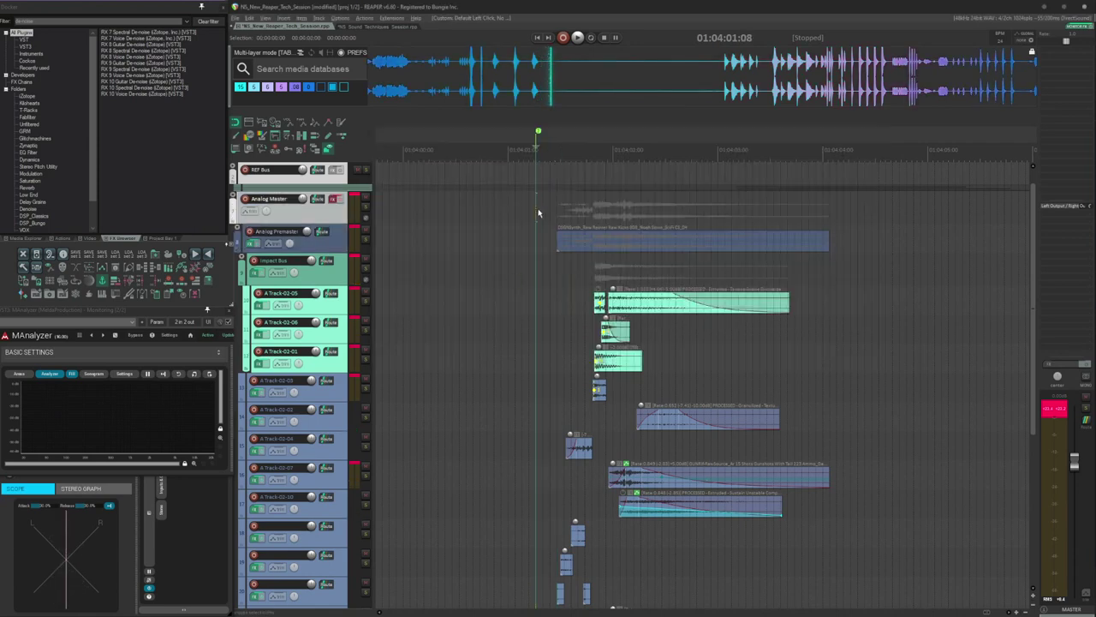
scroll(518, 245, up, 1)
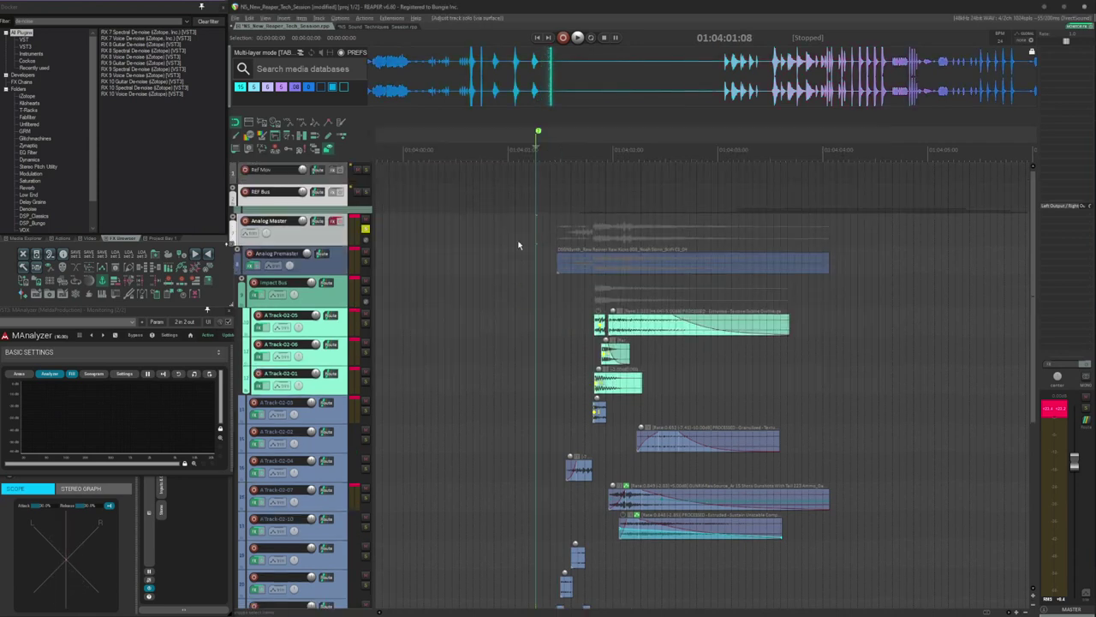
click(341, 223)
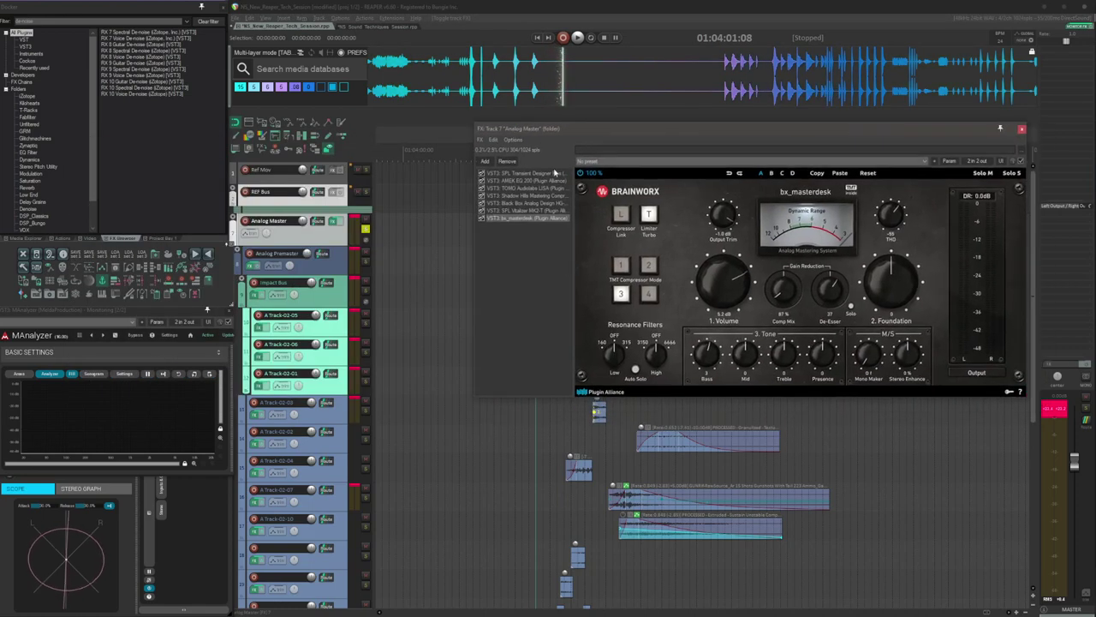
click(539, 174)
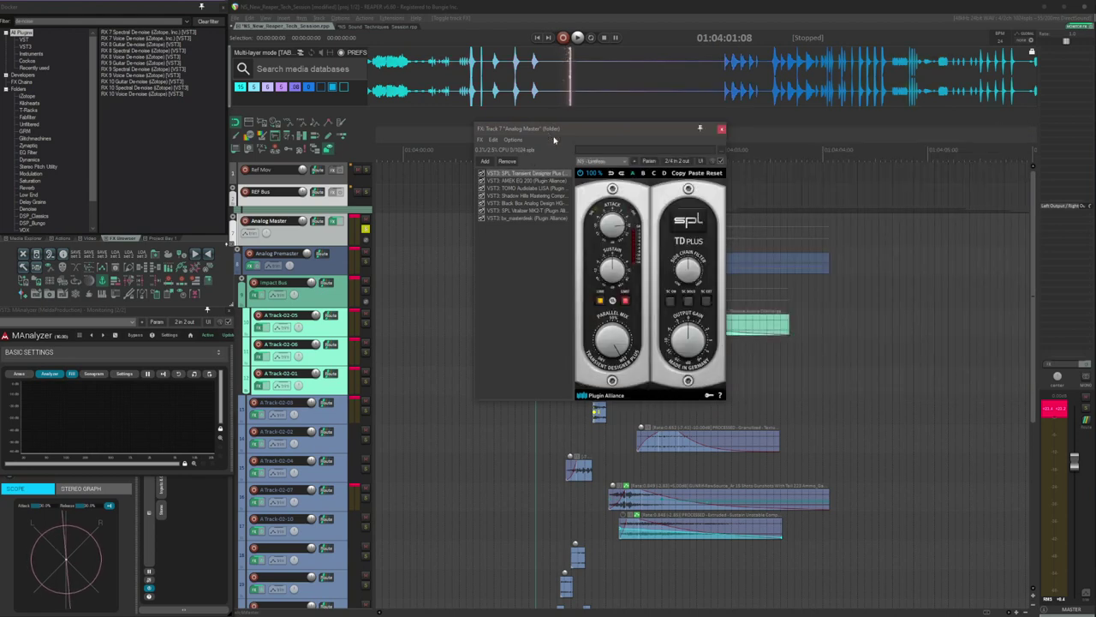
drag(555, 139, 801, 133)
- Bypass every Analog Master effect except SPL Transient Designer Plus and audition the mix from 01:04:01:12
click(549, 257)
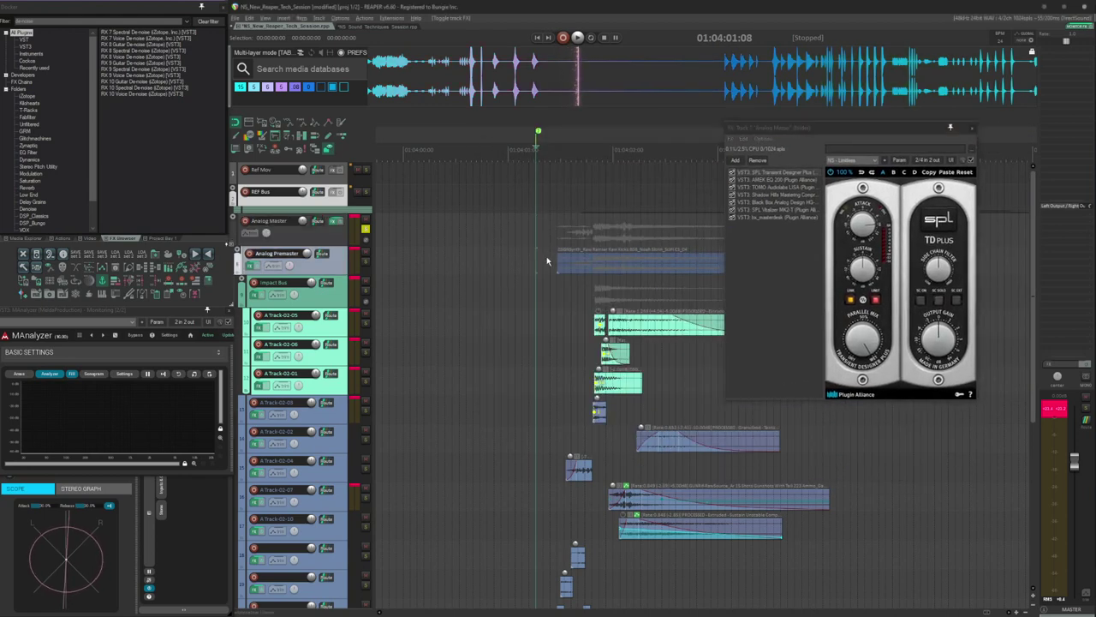
scroll(542, 262, up, 2)
scroll(541, 264, right, 3)
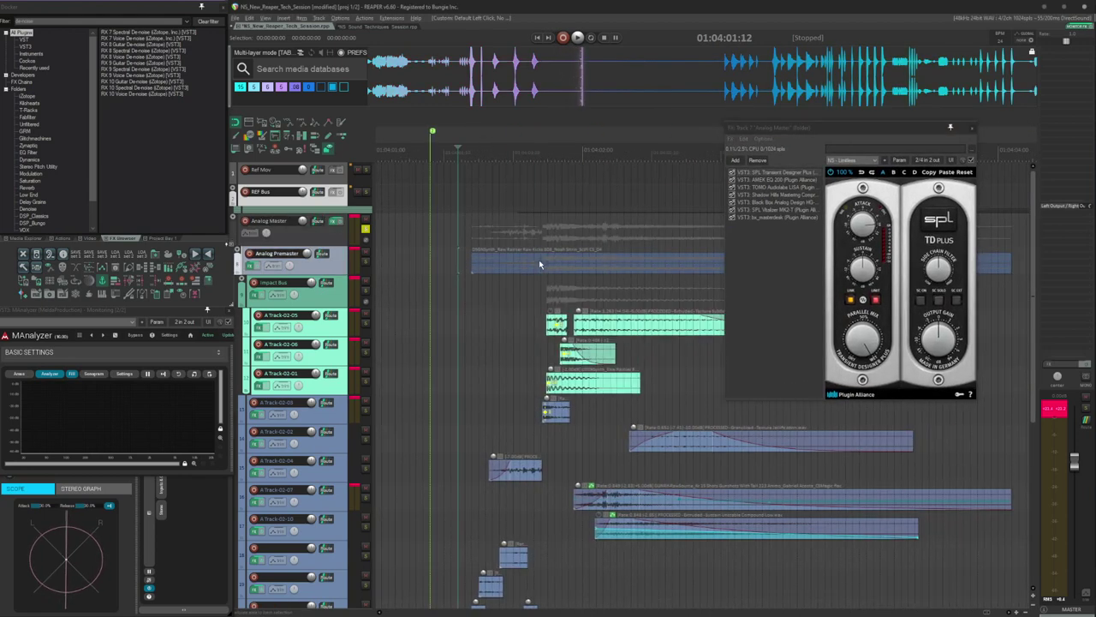
click(733, 217)
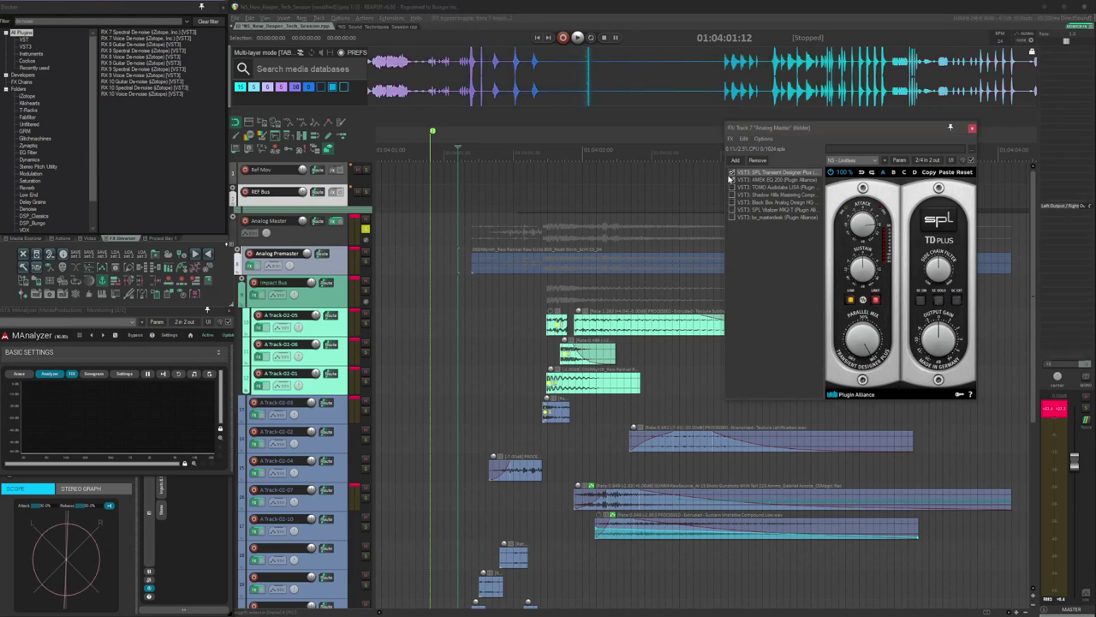
click(455, 248)
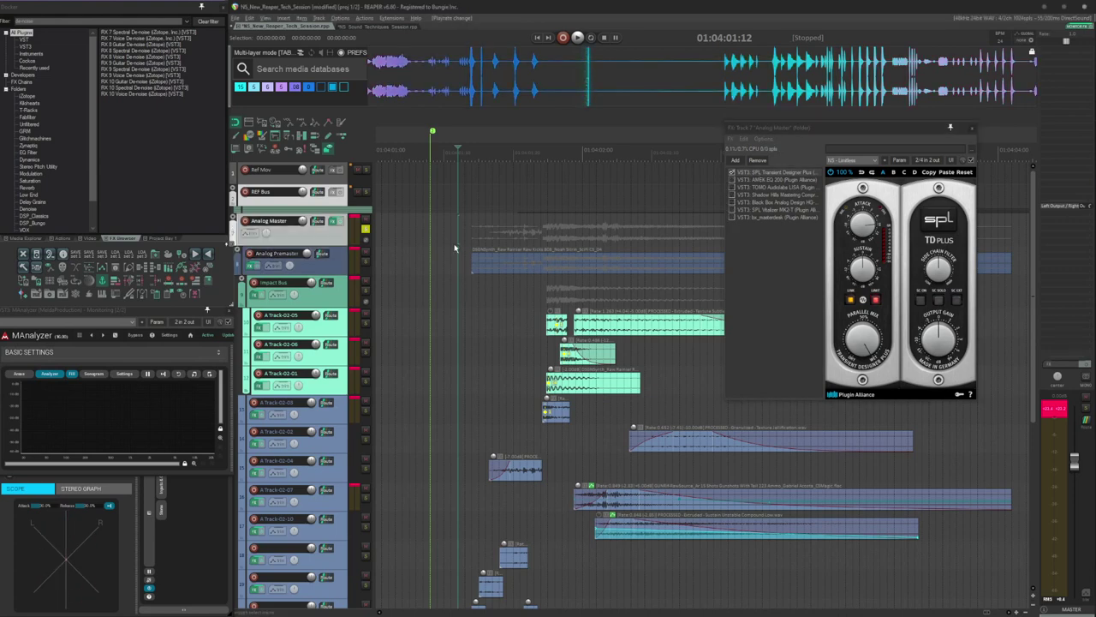
key(space)
key(space)
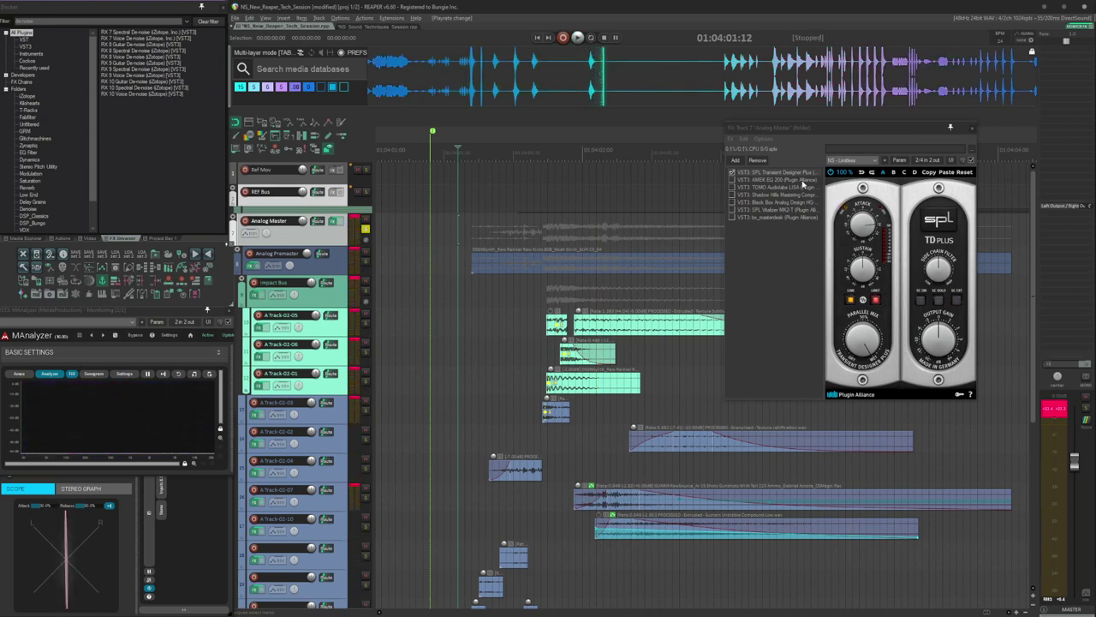
- Enable AMEK EQ 200 in the Analog Master chain, audition the mix through it, and inspect its EQ band gains
click(776, 181)
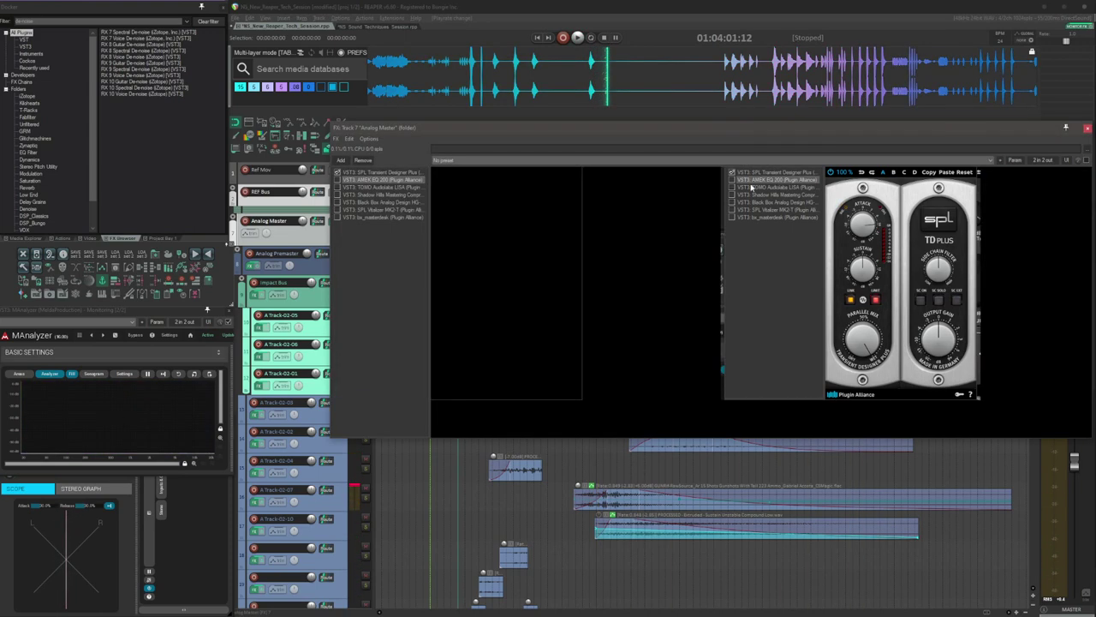
click(338, 181)
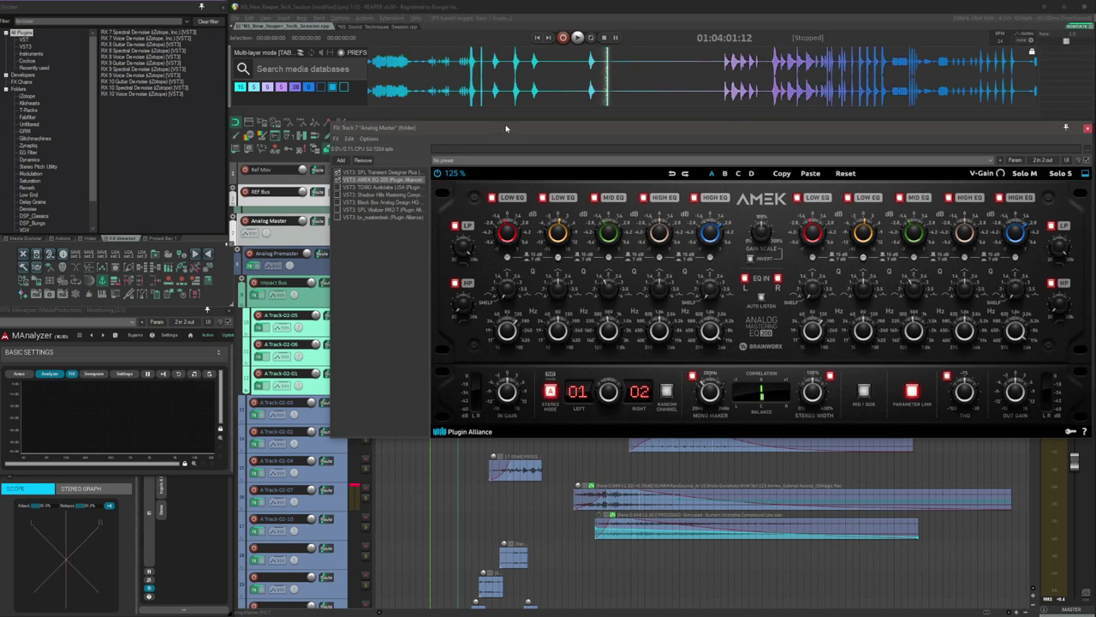
drag(505, 125, 403, 111)
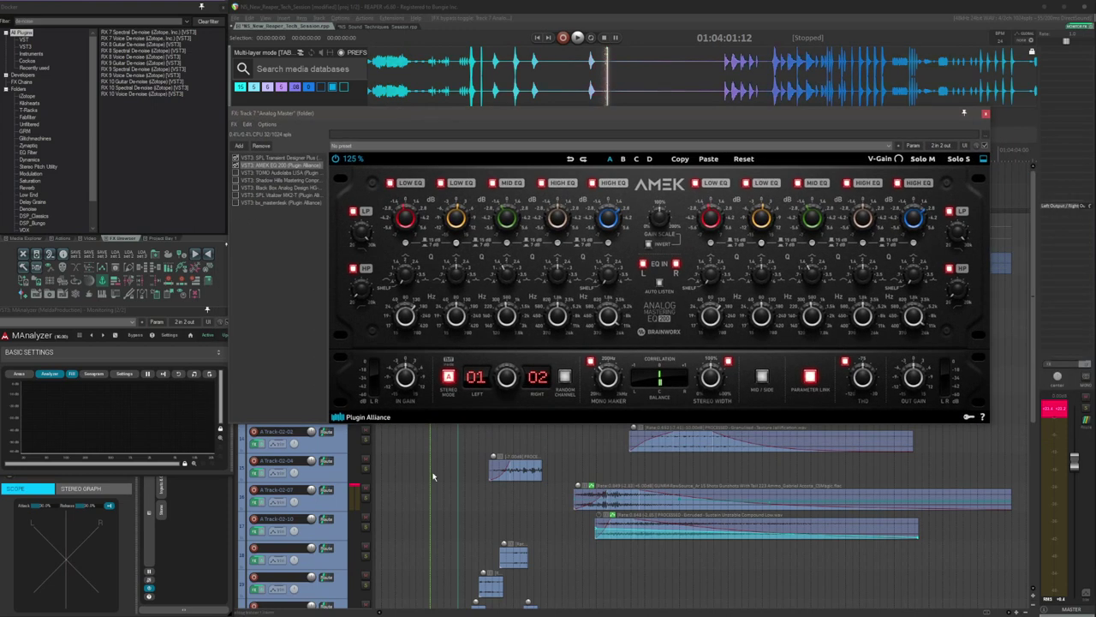
key(space)
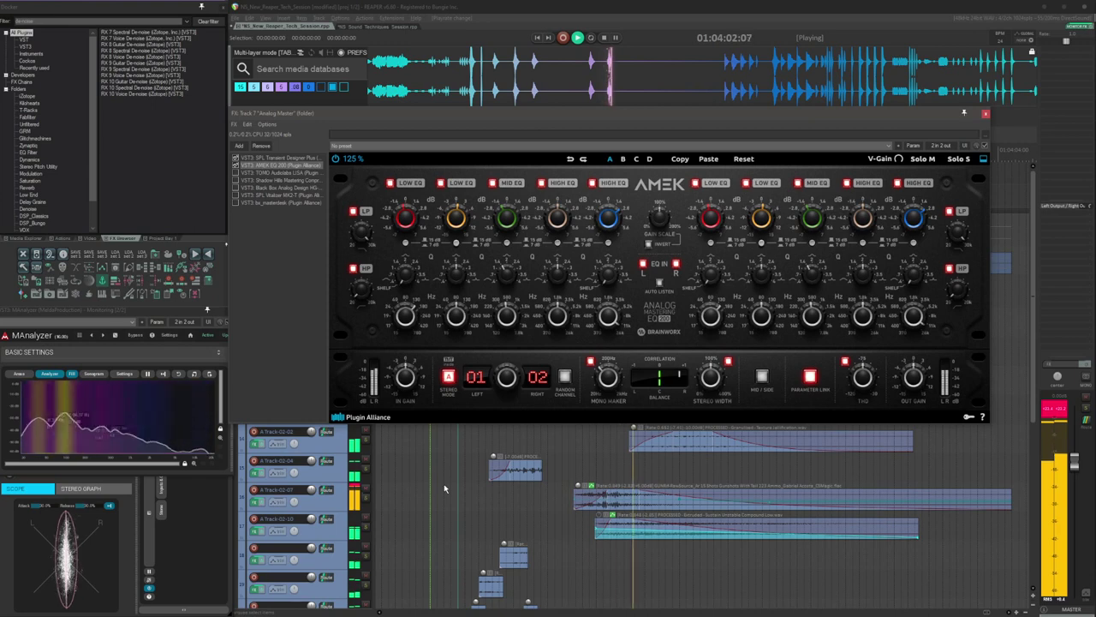
key(space)
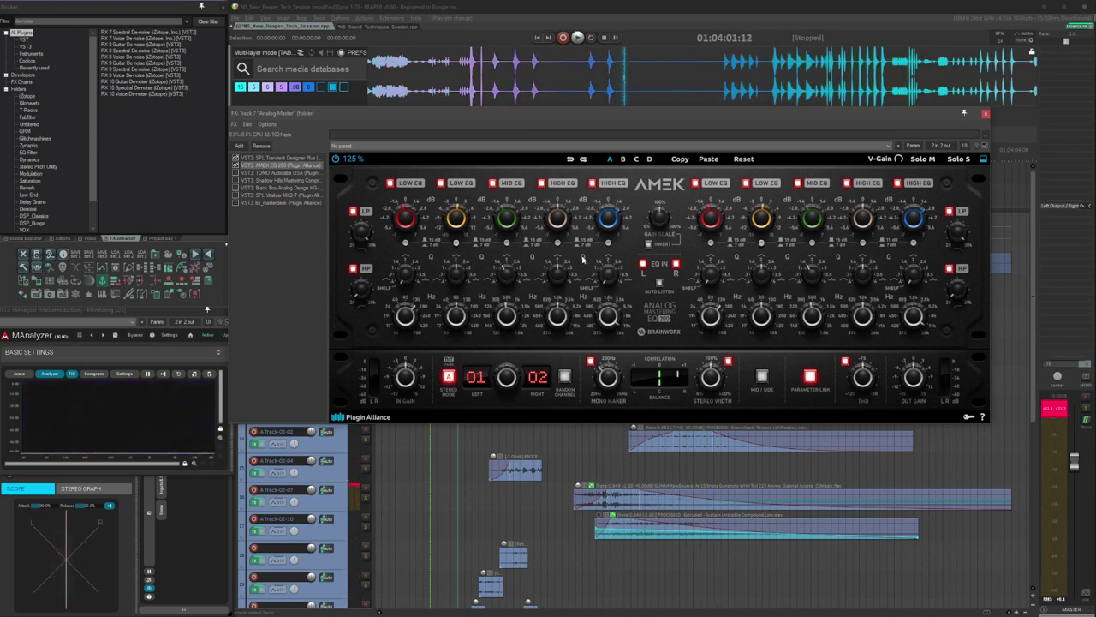
mouse_move(614, 221)
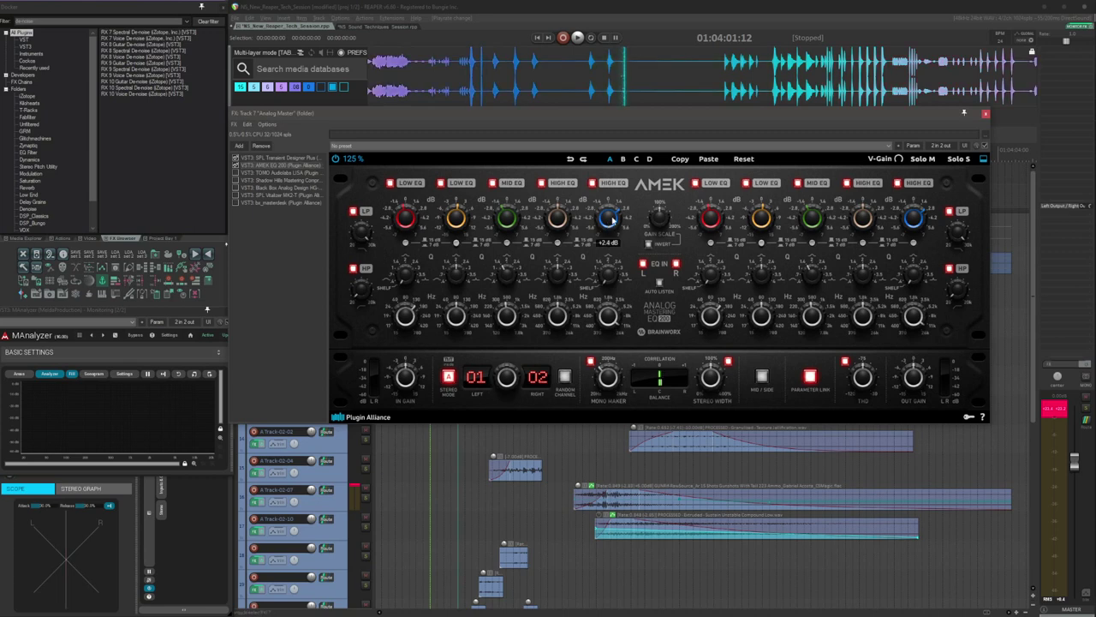
mouse_move(505, 224)
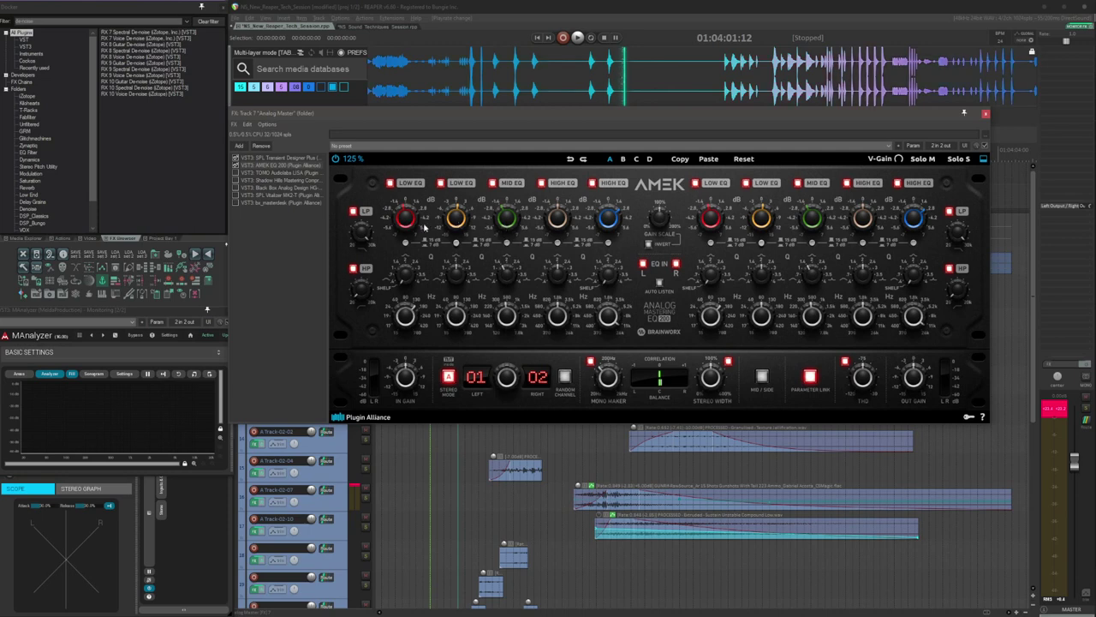
mouse_move(450, 226)
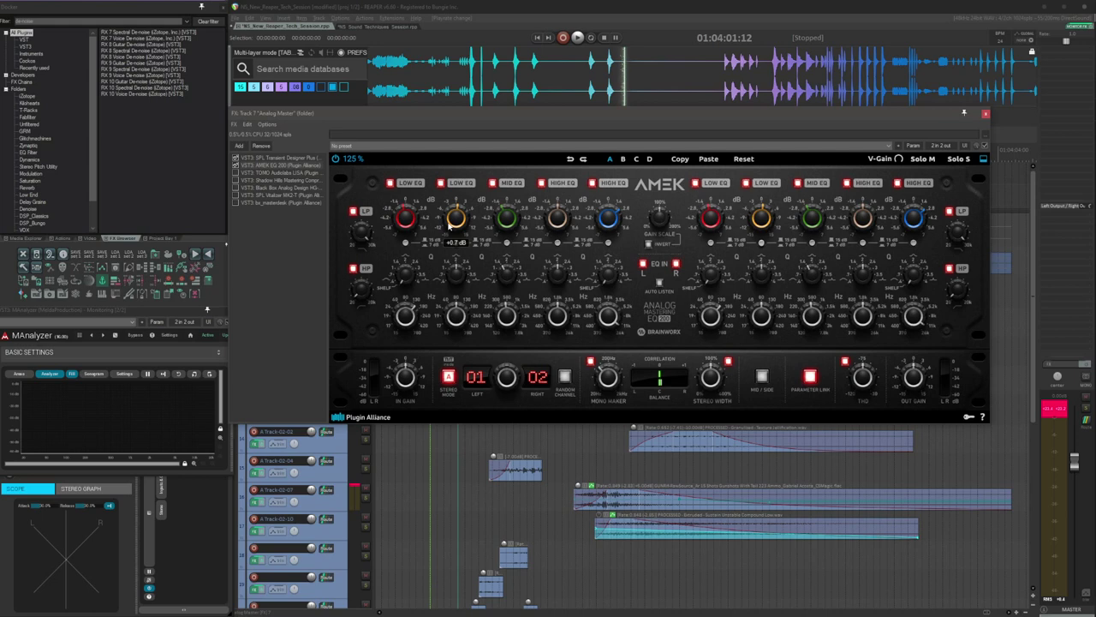
- Move the AMEK EQ 200 window up clear of the lower clips and audition the mix from 01:04:01:12
mouse_move(412, 221)
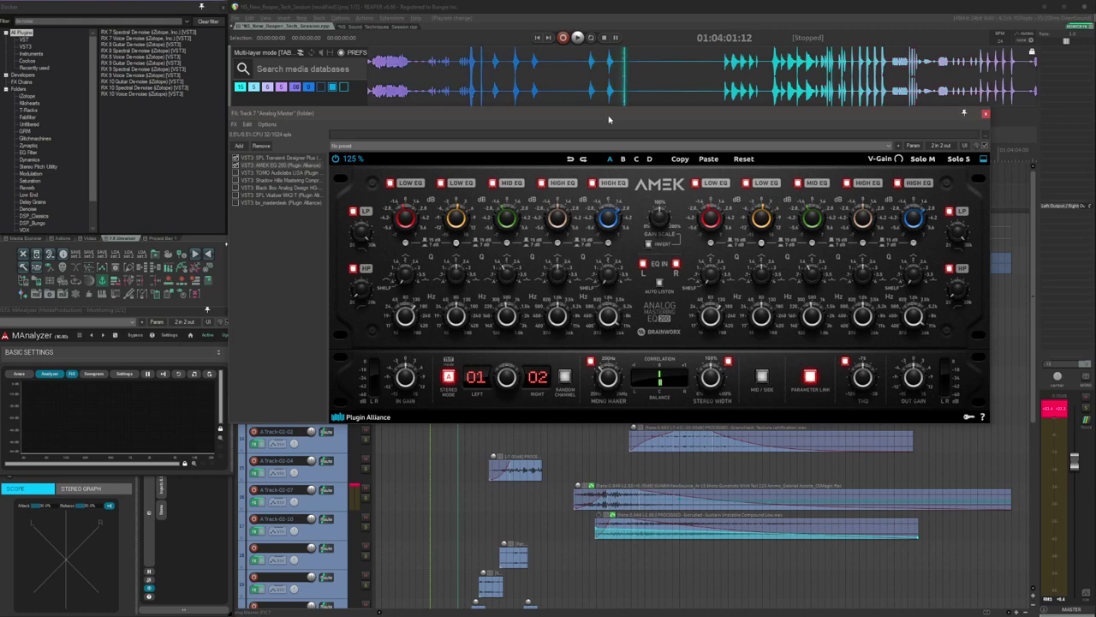
drag(609, 119, 664, 88)
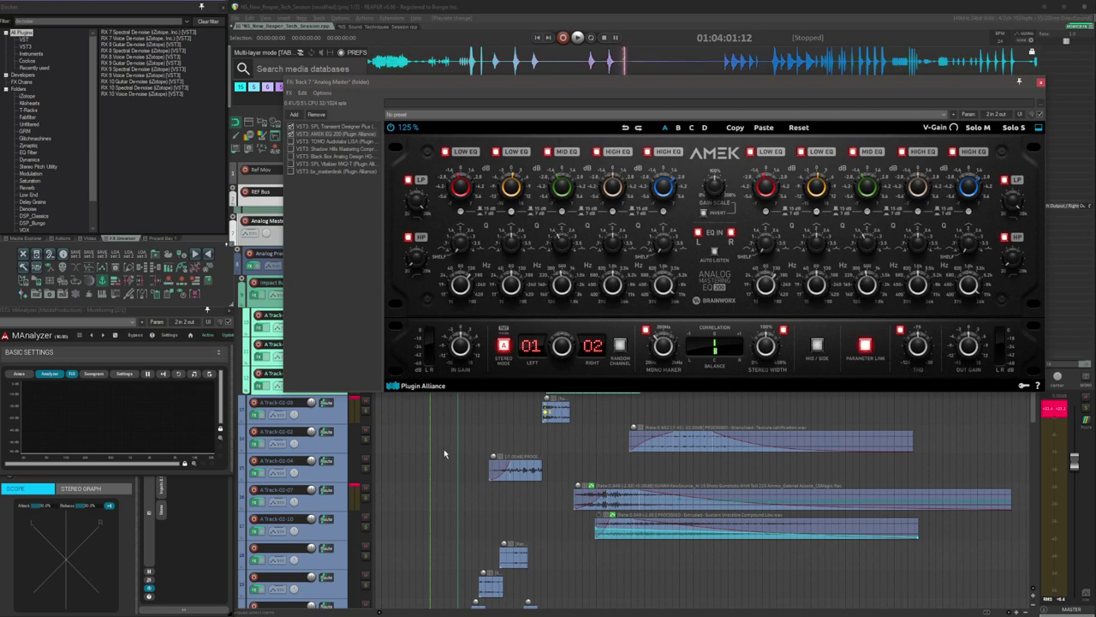
key(space)
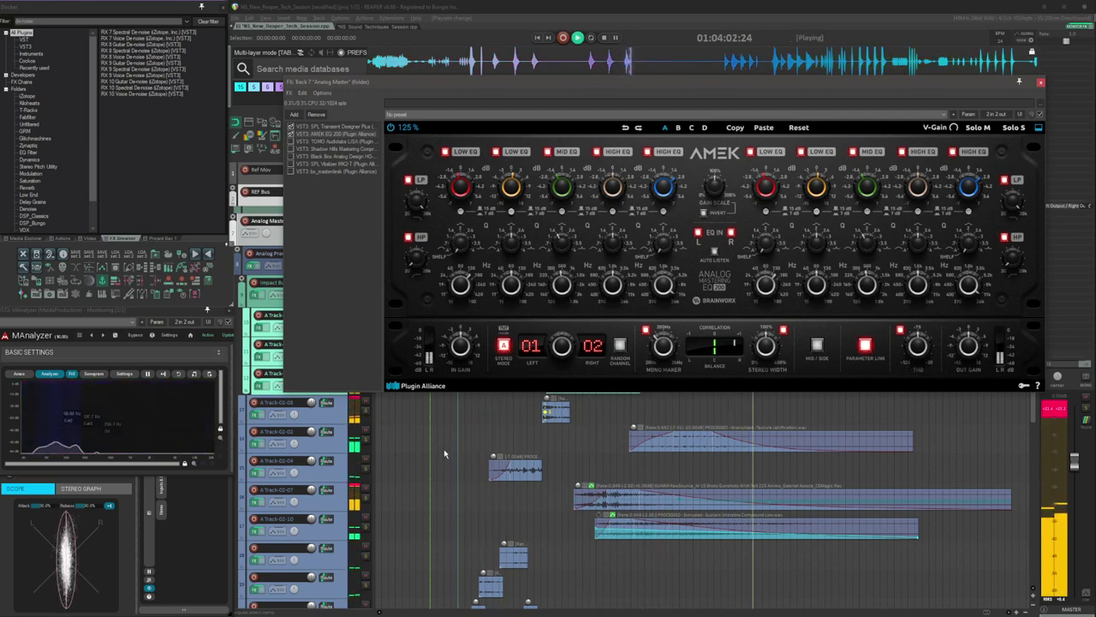
key(space)
- Enable TOMO Audiolabs LISA in the Analog Master chain, scale its interface to 150 %, and reposition the window so all controls show
click(318, 142)
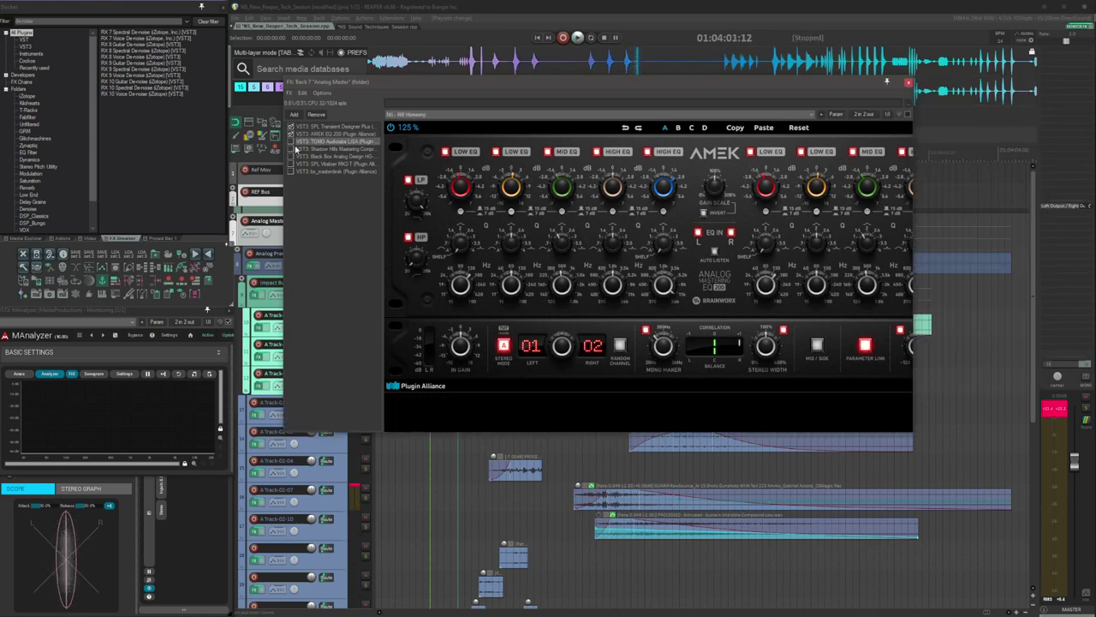
click(292, 143)
drag(437, 88, 396, 71)
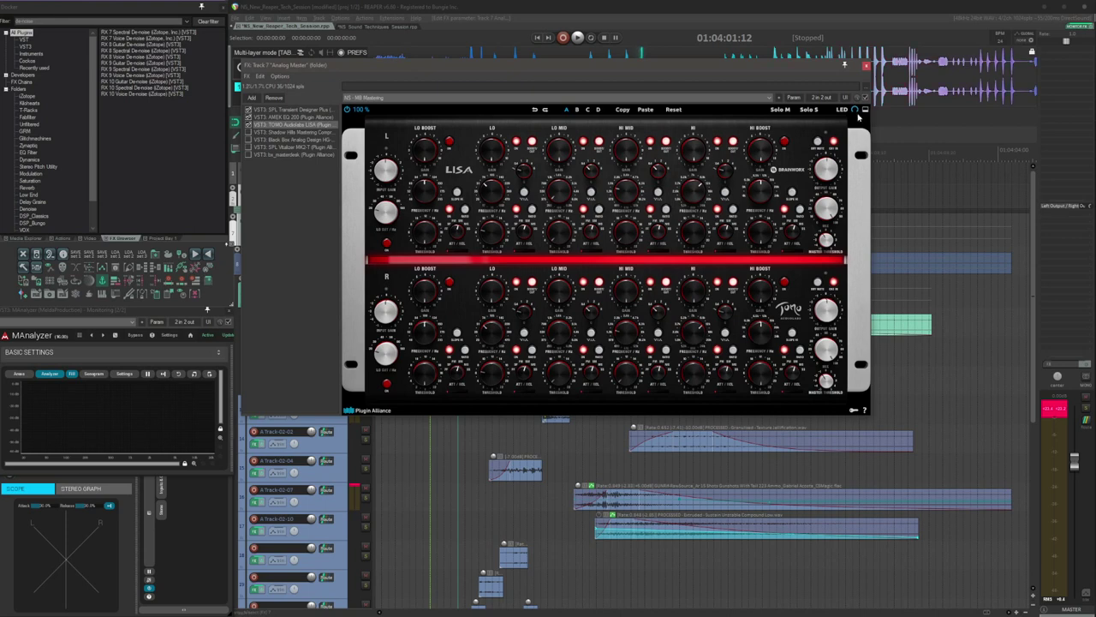
click(360, 109)
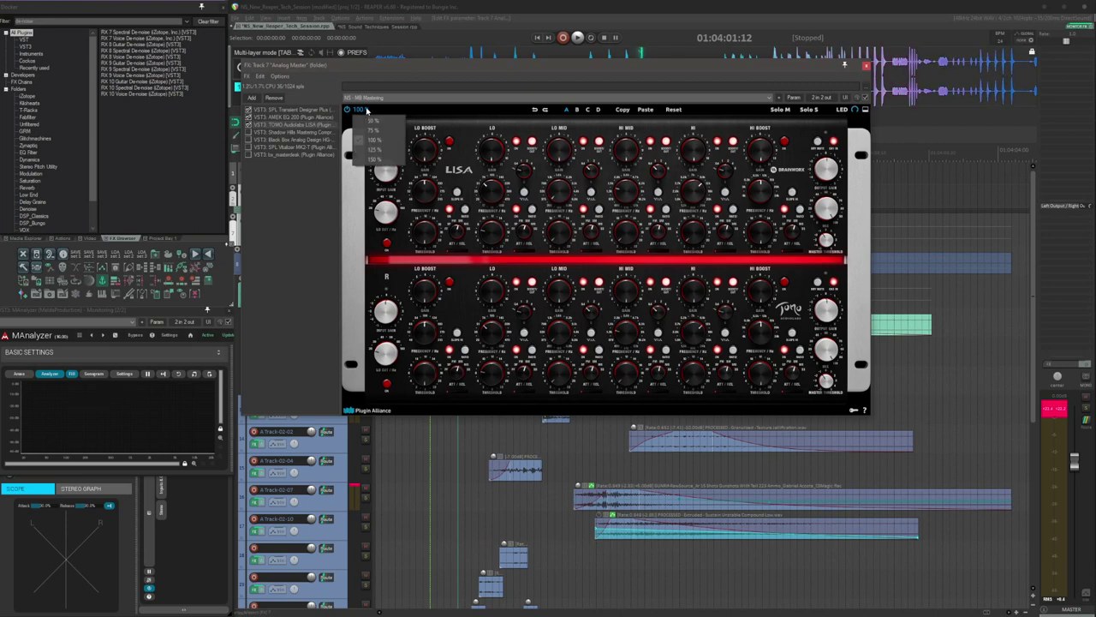
click(384, 149)
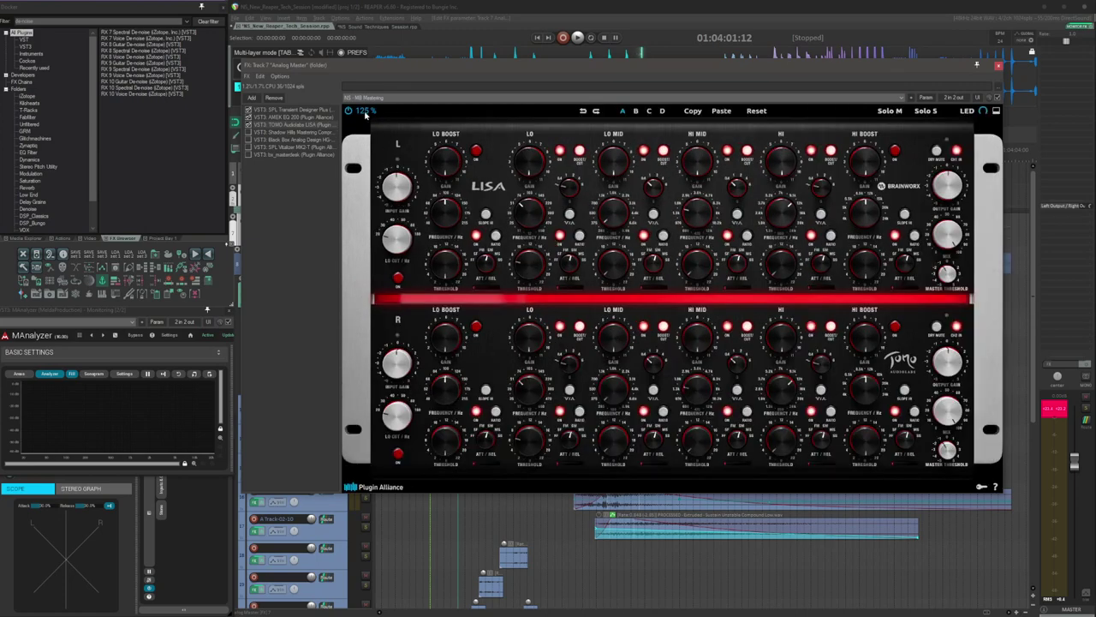
click(366, 115)
click(403, 162)
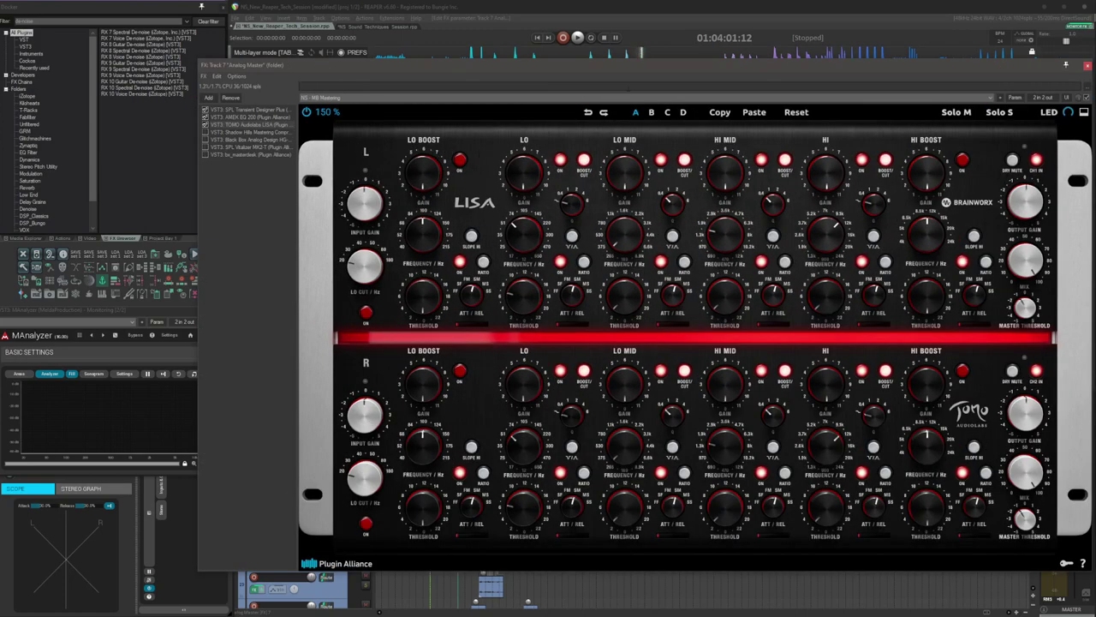
drag(618, 71, 523, 65)
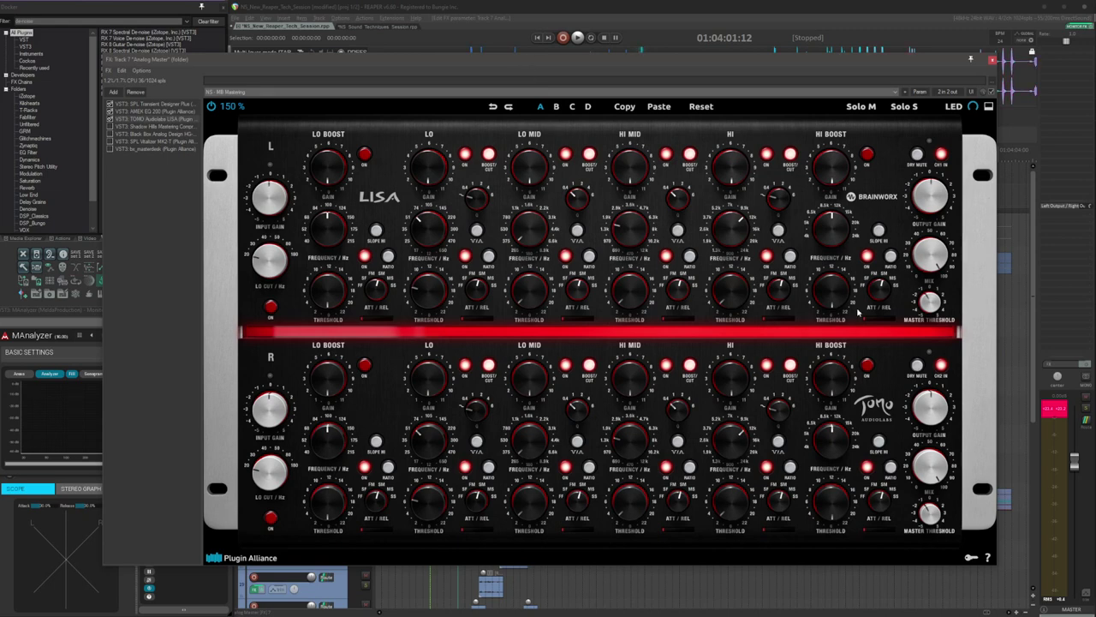
drag(448, 59, 495, 14)
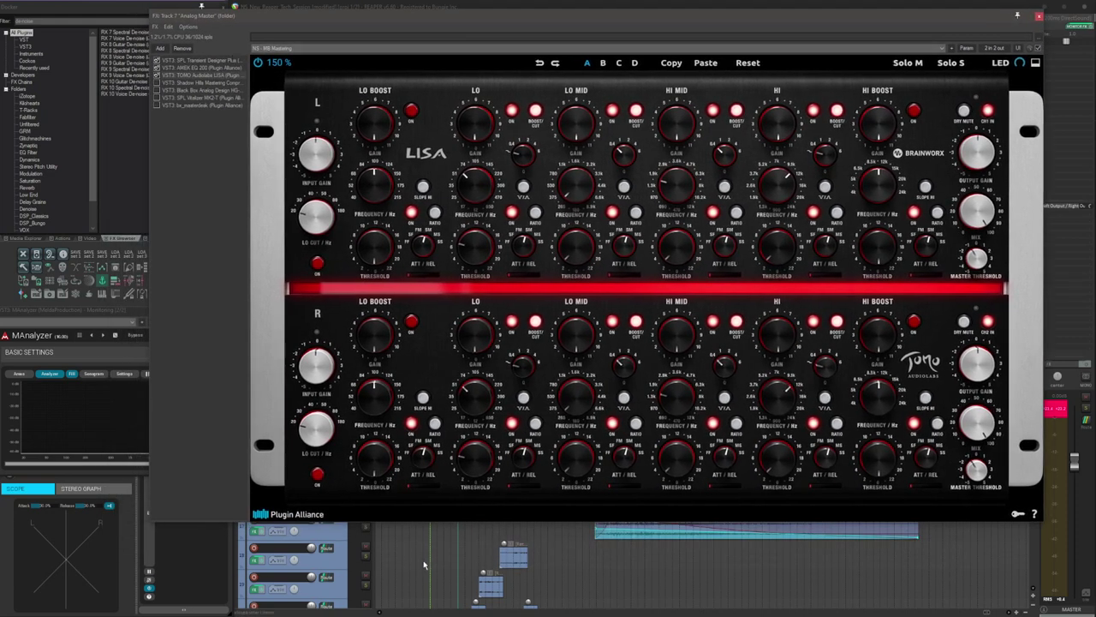
- Compare the mix from 01:04:01:12 with TOMO Audiolabs LISA enabled and bypassed
key(space)
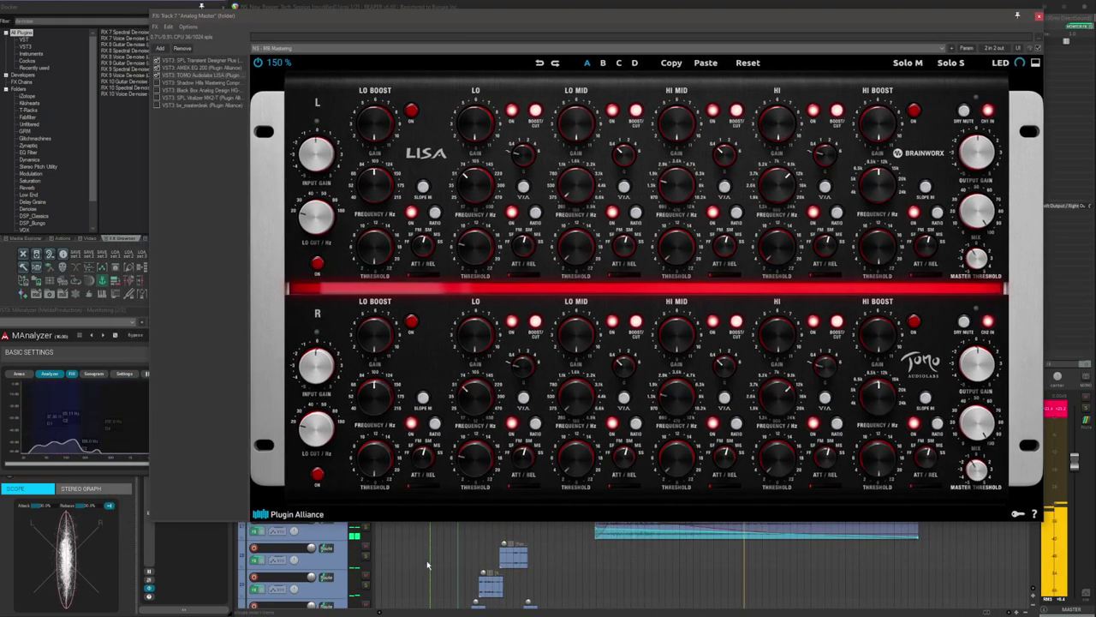
key(space)
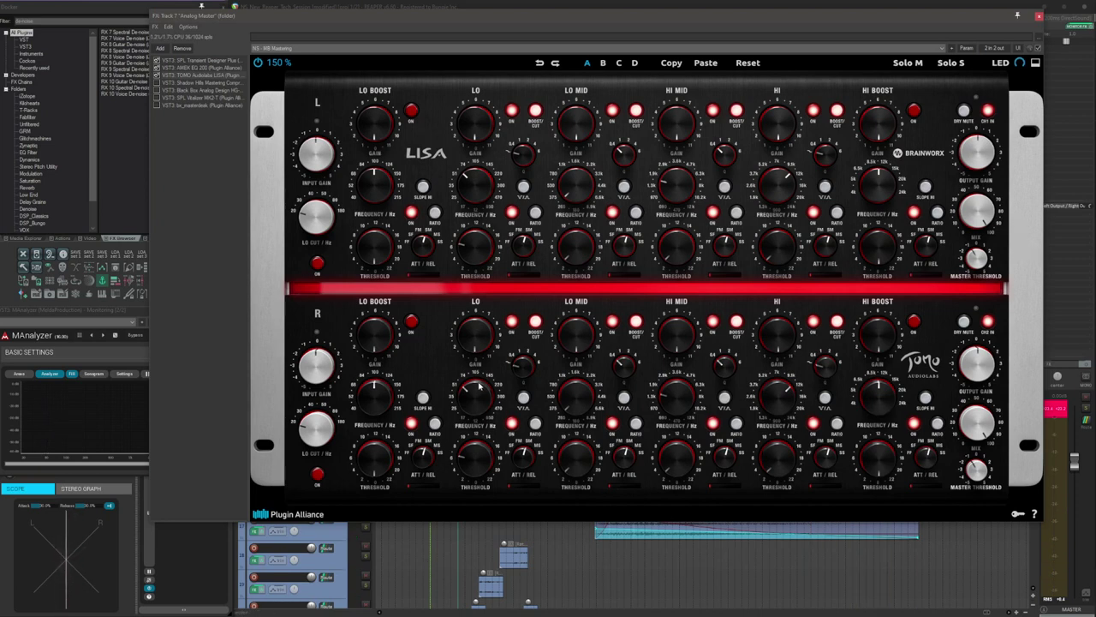
click(157, 76)
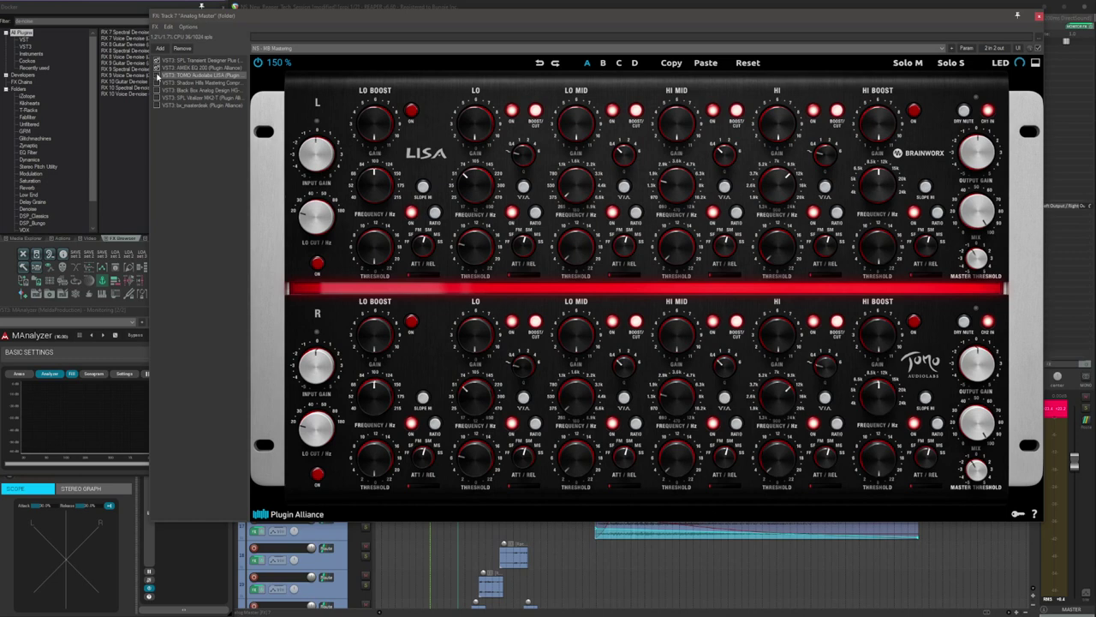
key(space)
key(space)
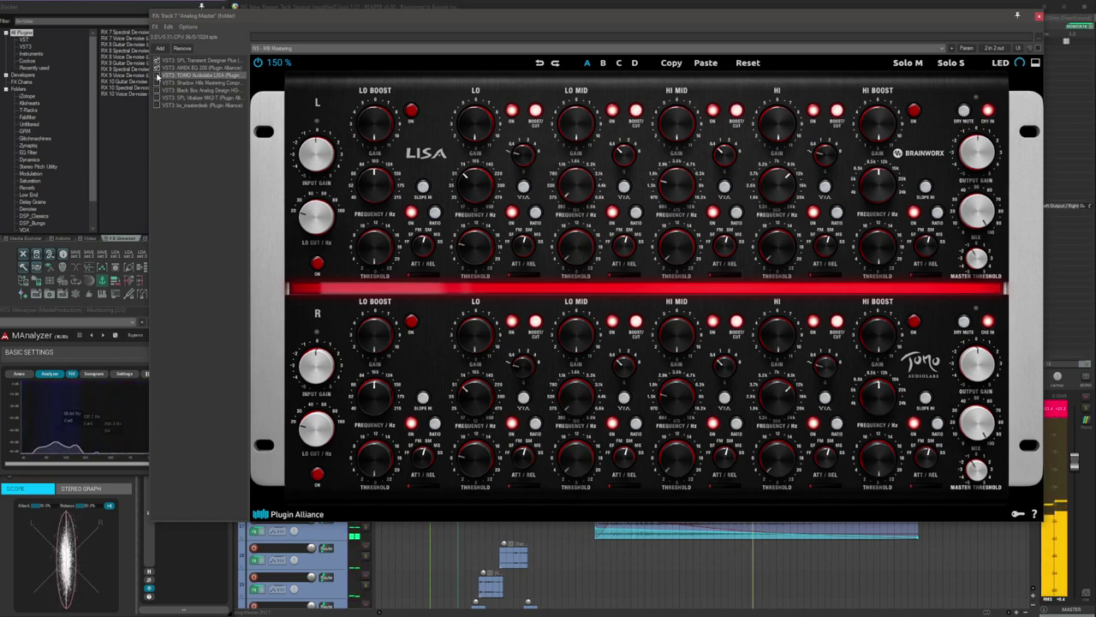
key(space)
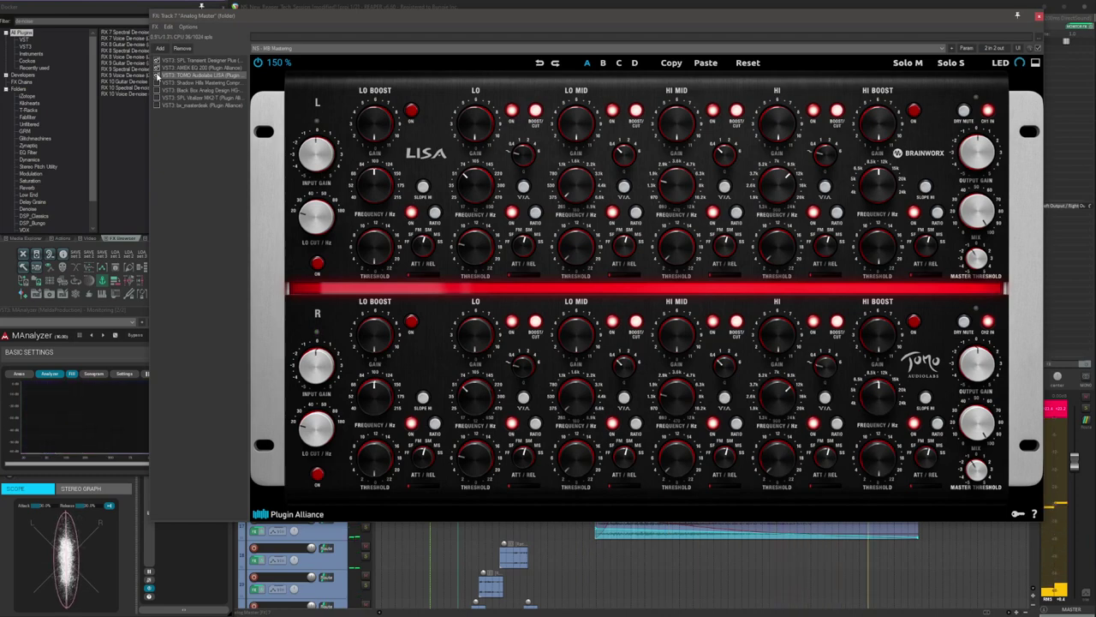
- Enable Shadow Hills Mastering Compressor in the Analog Master chain, move its window below the timeline ruler, and audition the mix through it
click(158, 82)
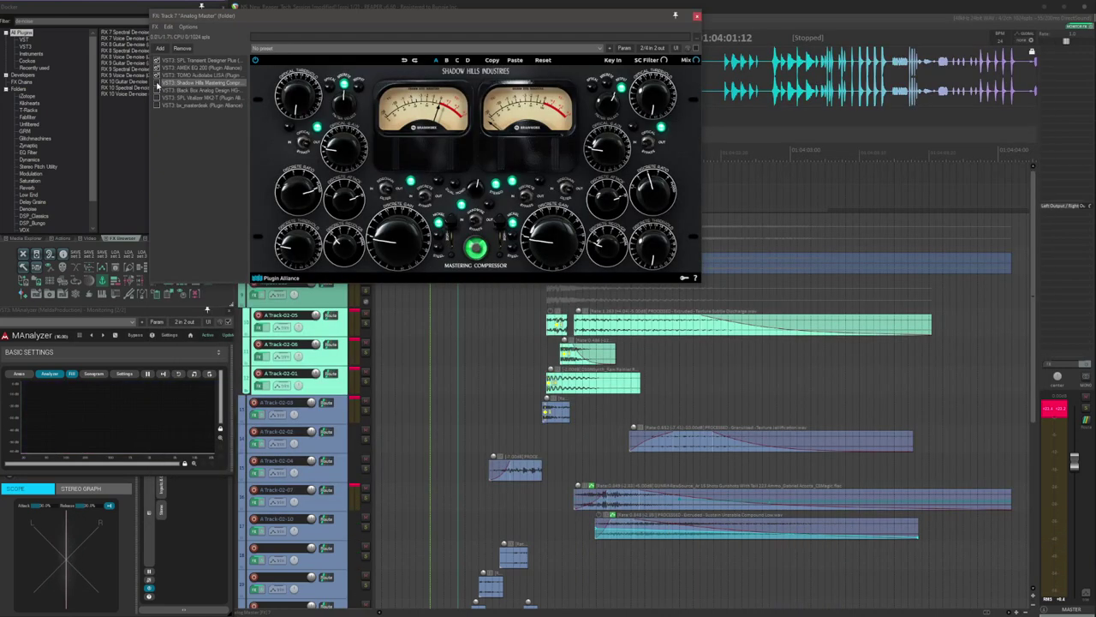
drag(253, 28, 487, 193)
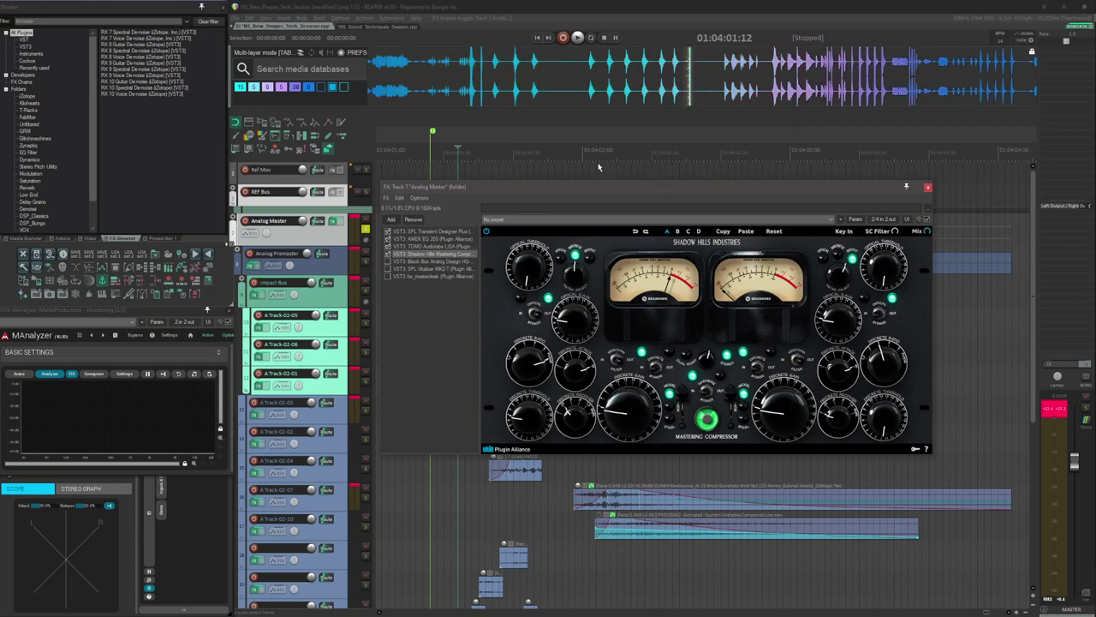
key(space)
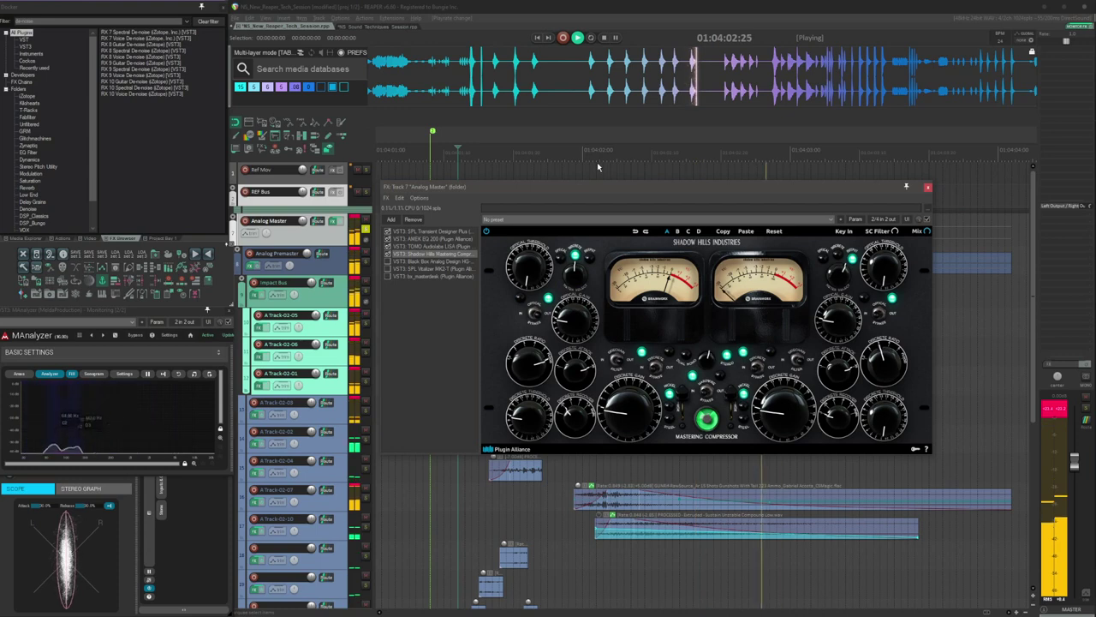
key(space)
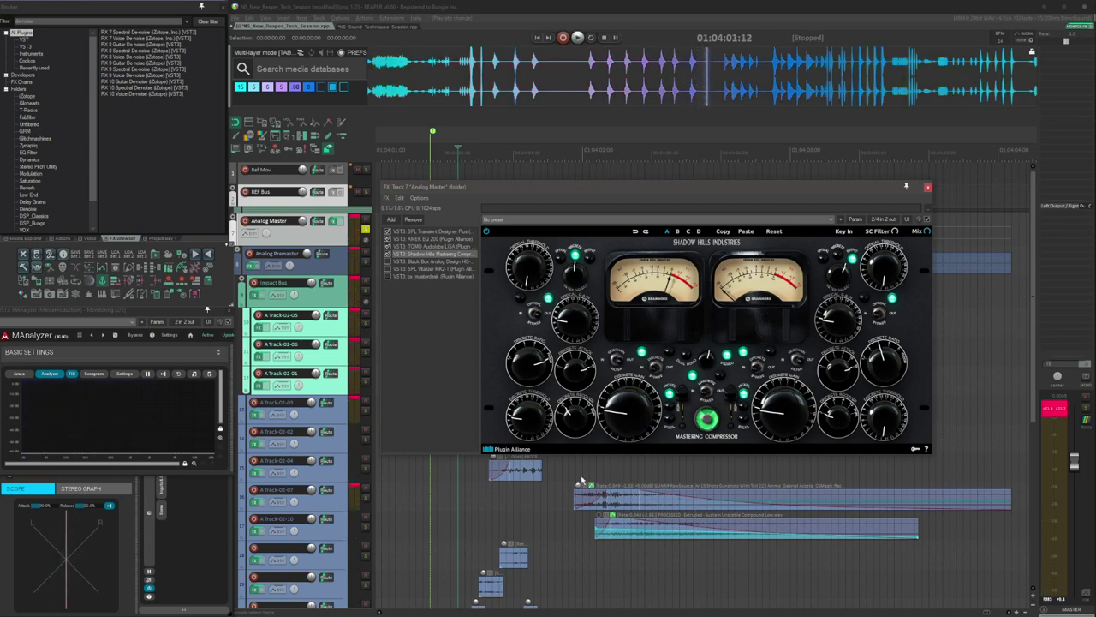
- Enable Black Box Analog Design HG-2 in the Analog Master chain and audition the mix through it
click(409, 261)
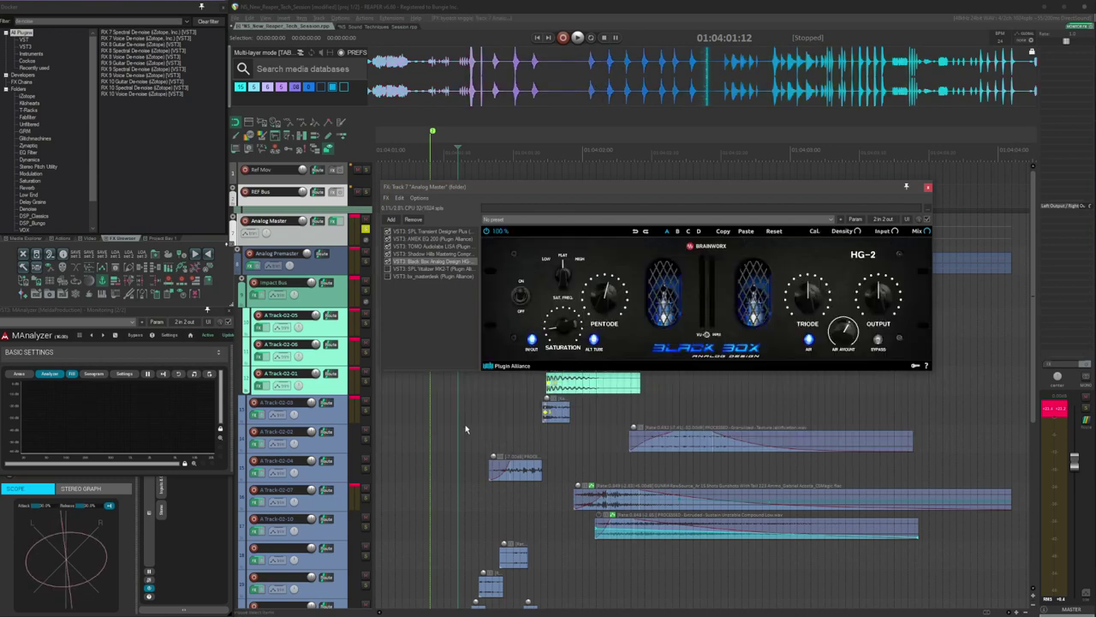
key(space)
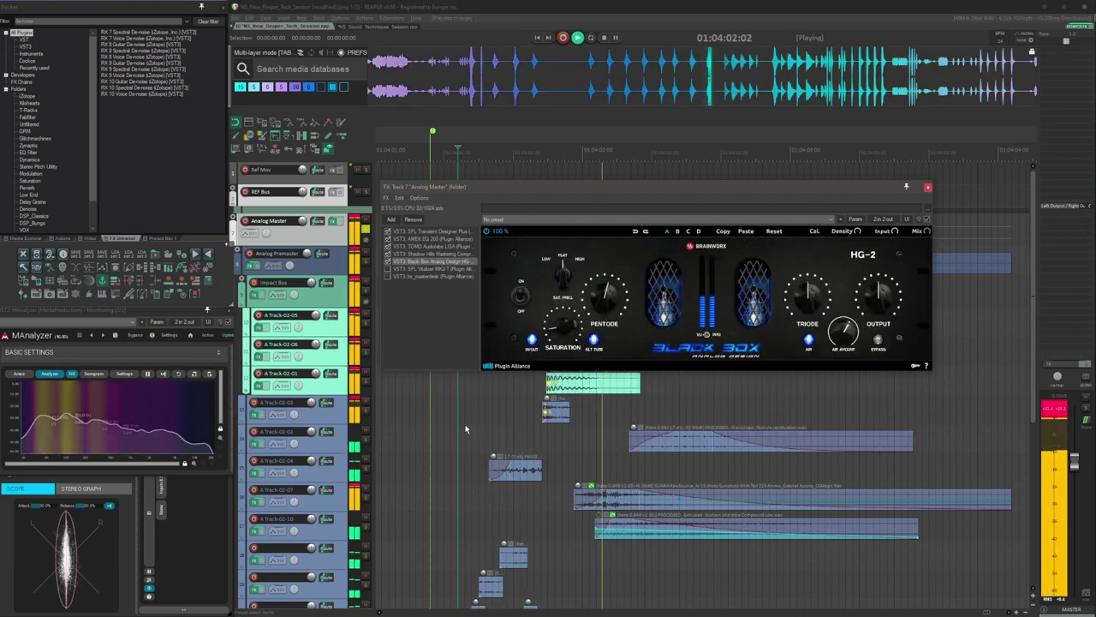
key(space)
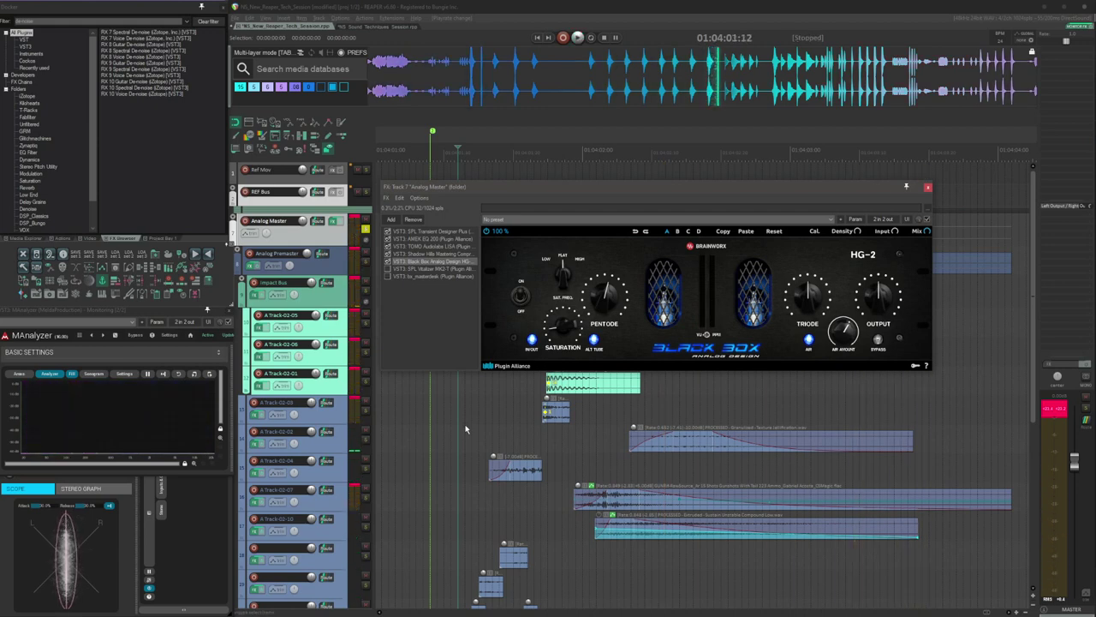
- Enable SPL Vitalizer MK2-T in the Analog Master chain, move its window down off the upper tracks, and audition the mix through it
click(421, 270)
click(389, 270)
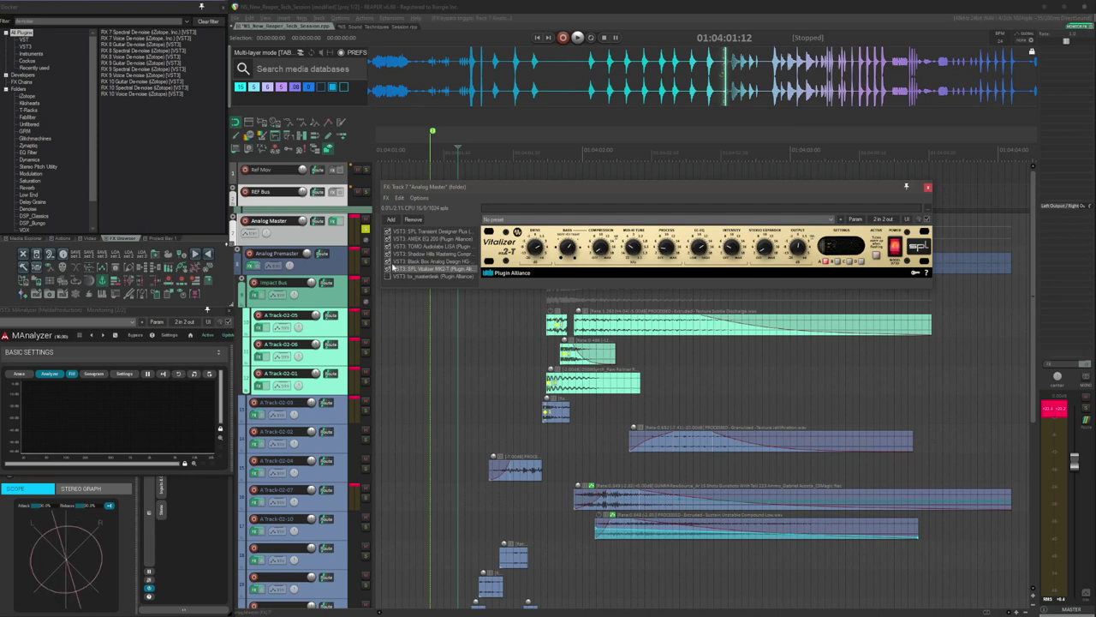
drag(521, 189, 550, 304)
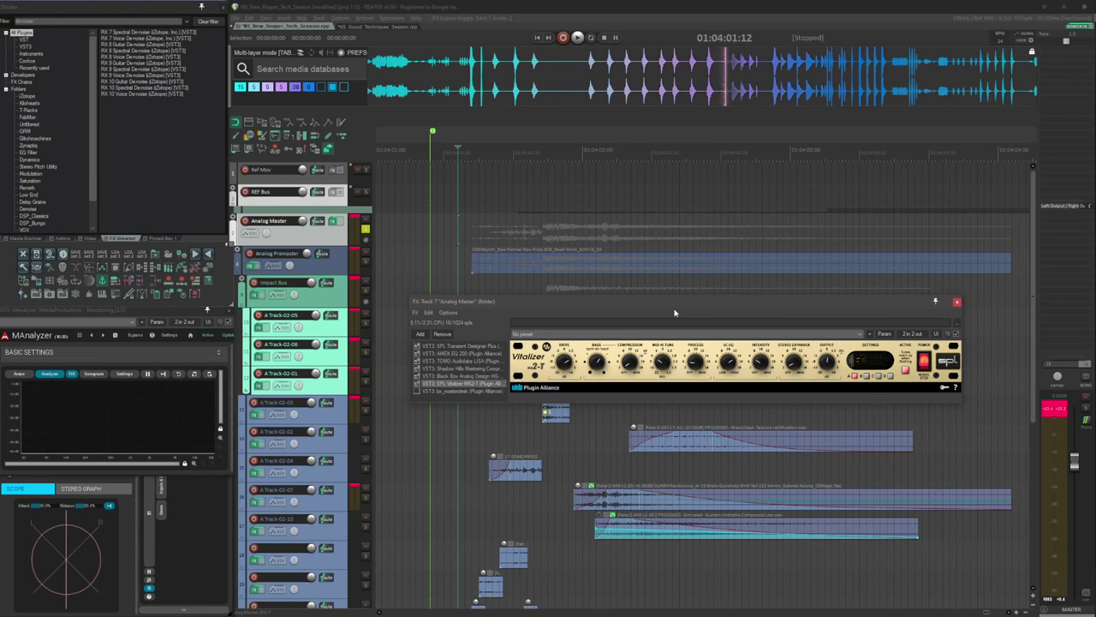
key(space)
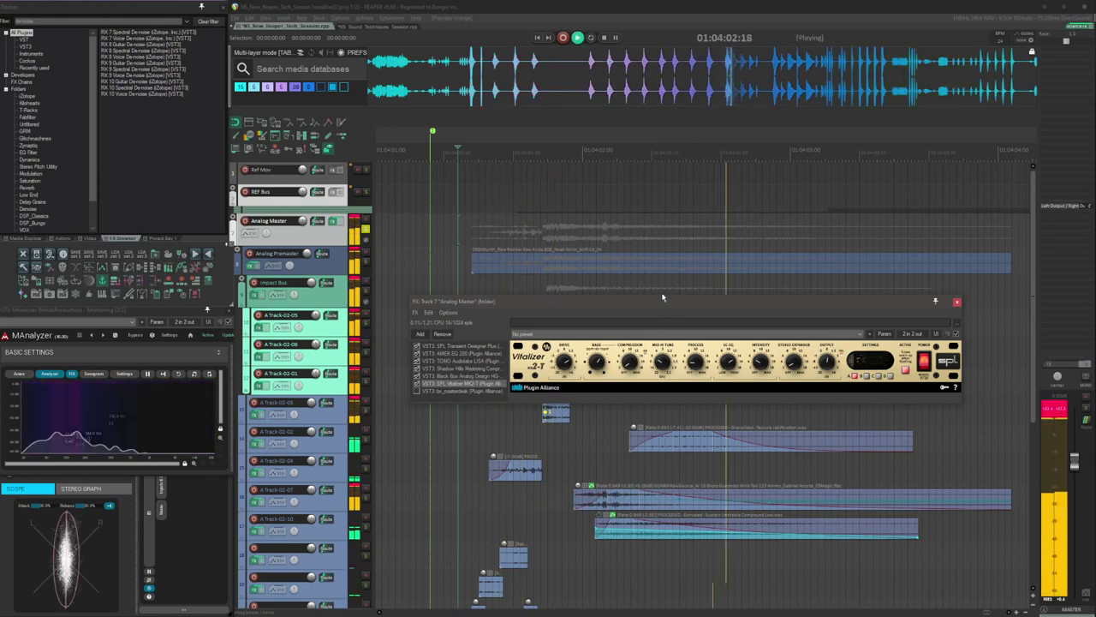
key(space)
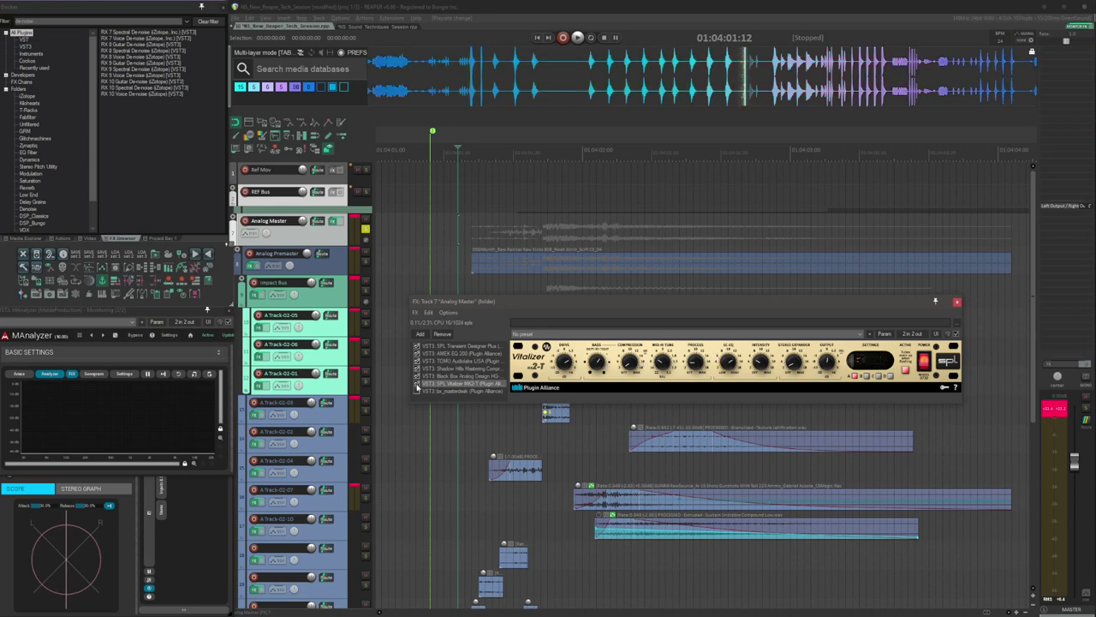
- Compare the mix with SPL Vitalizer MK2-T bypassed and re-enabled
key(space)
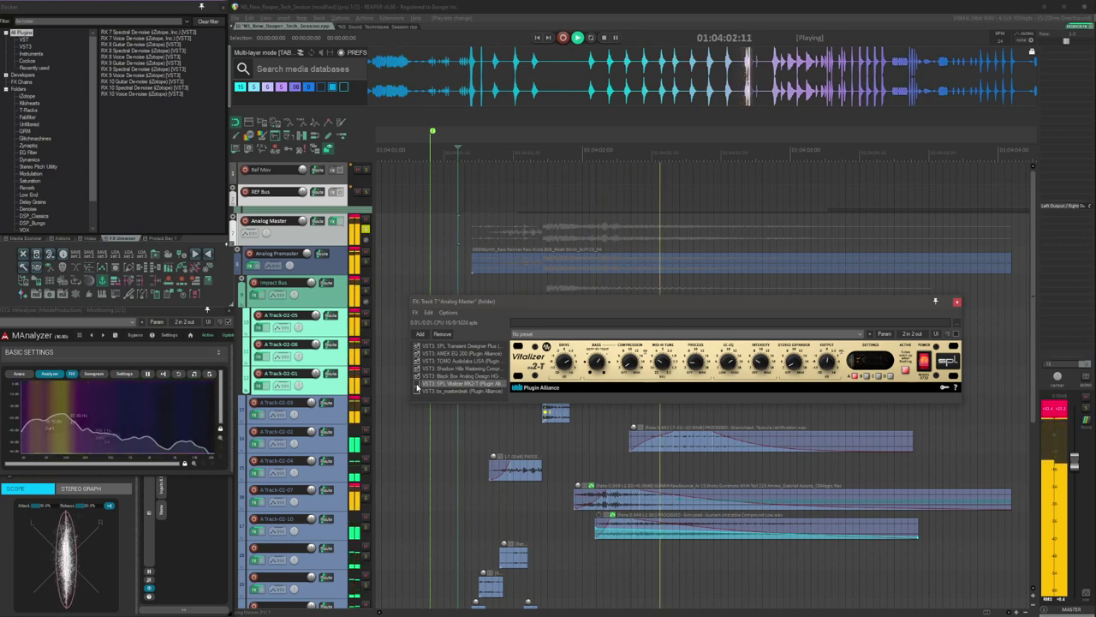
key(space)
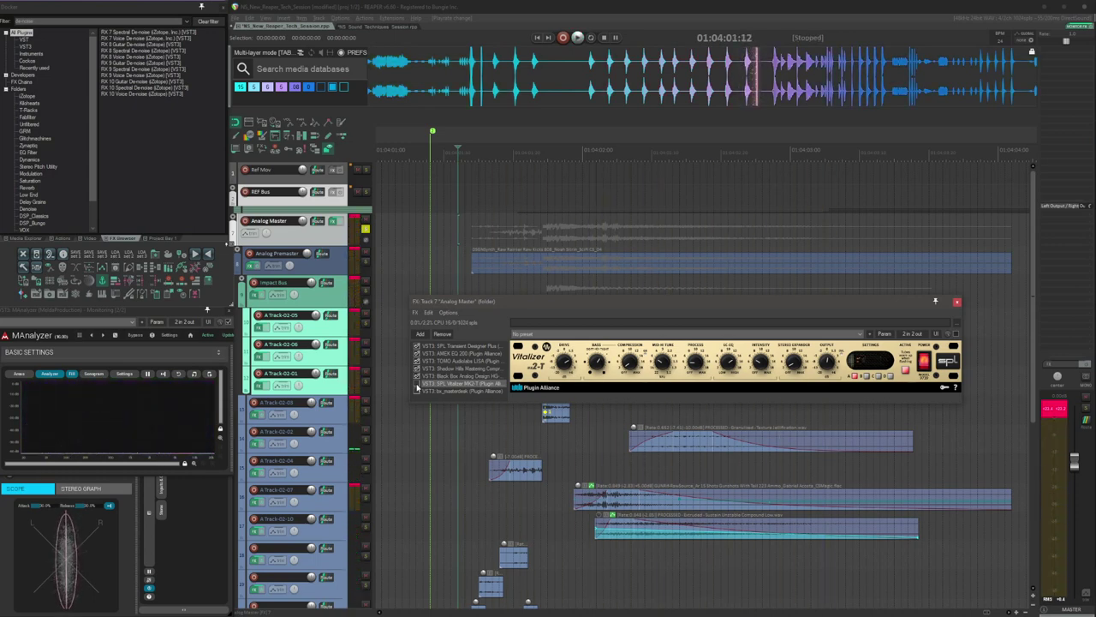
key(space)
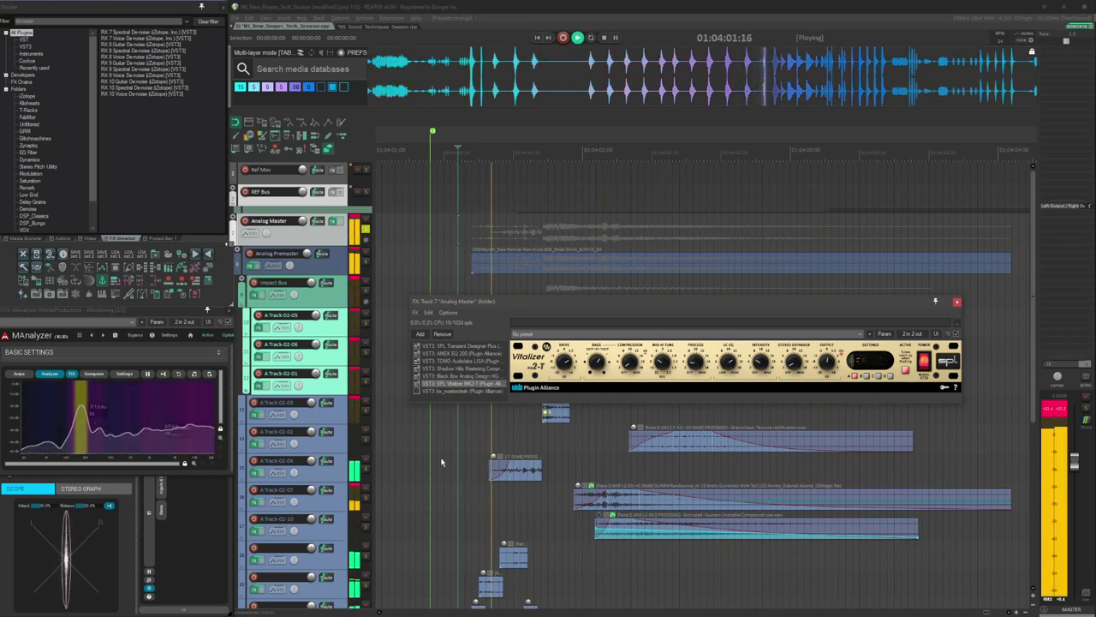
key(space)
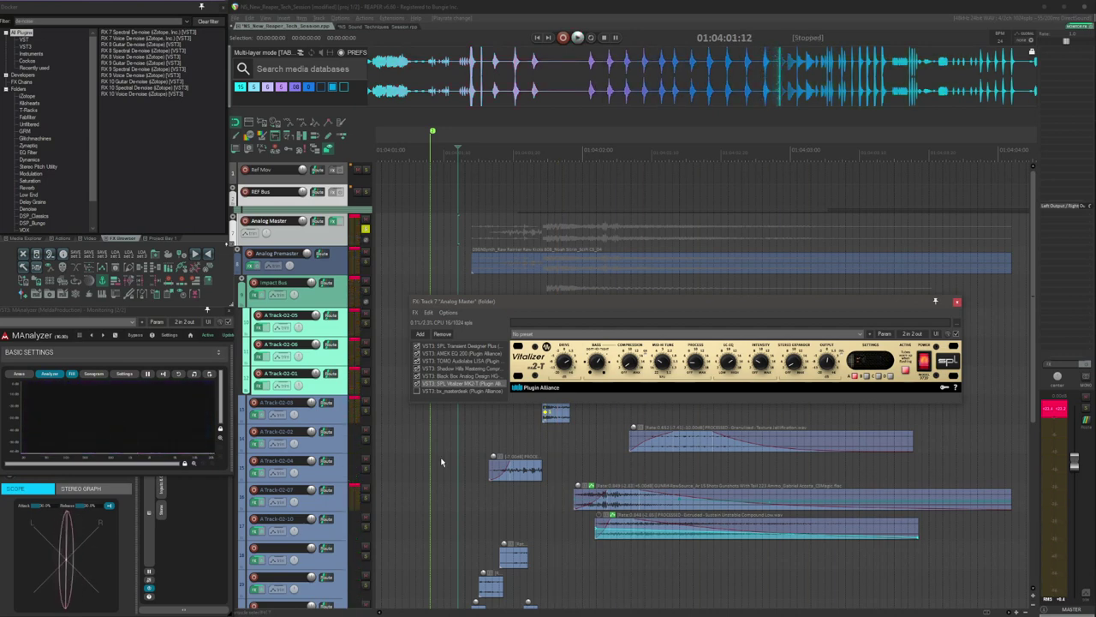
- Enable bx_masterdesk at the end of the Analog Master chain, audition the mix through it, and close the effects window
click(445, 392)
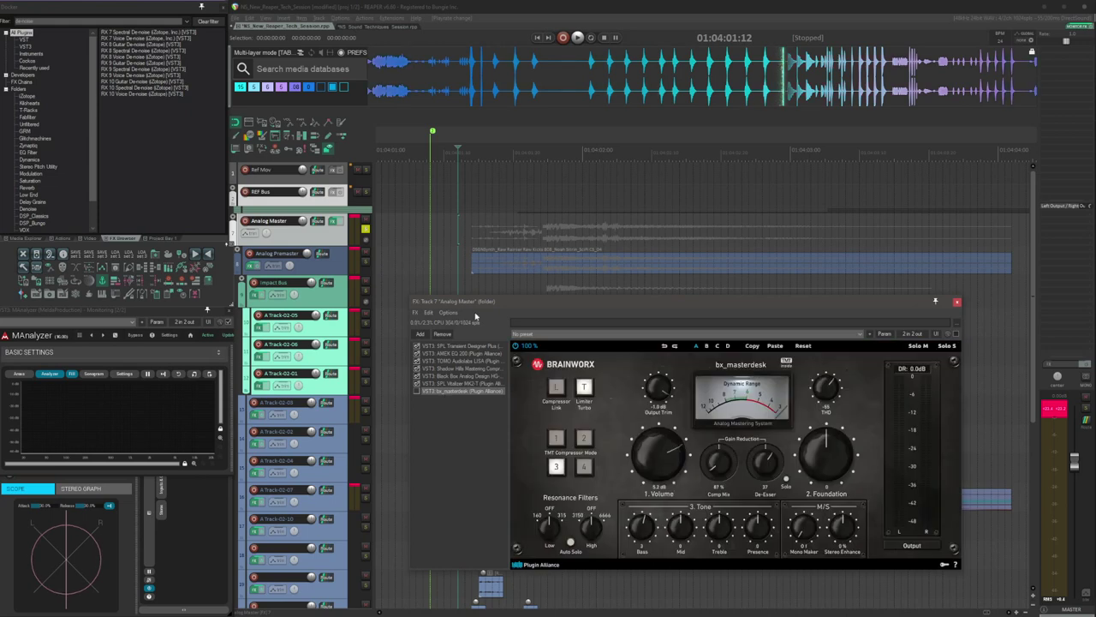
drag(491, 305, 490, 229)
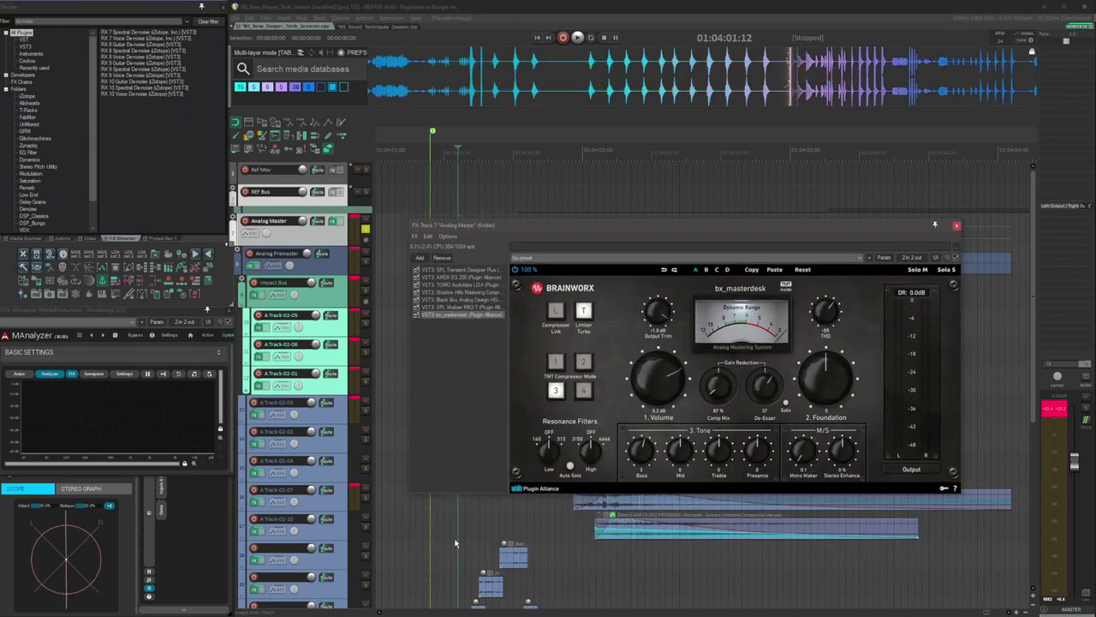
key(space)
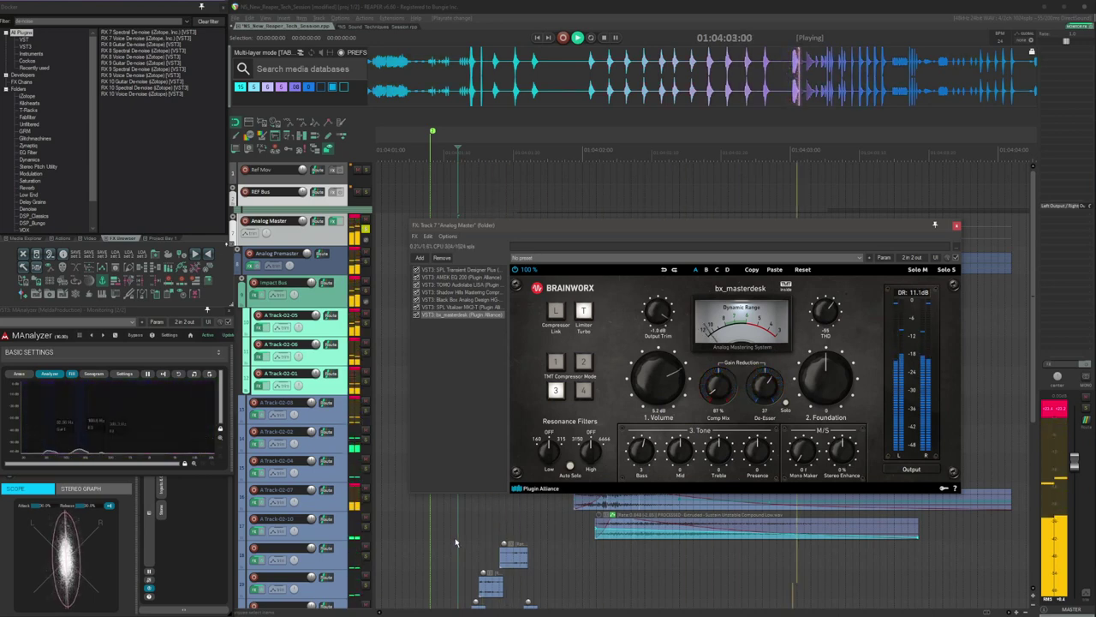
key(space)
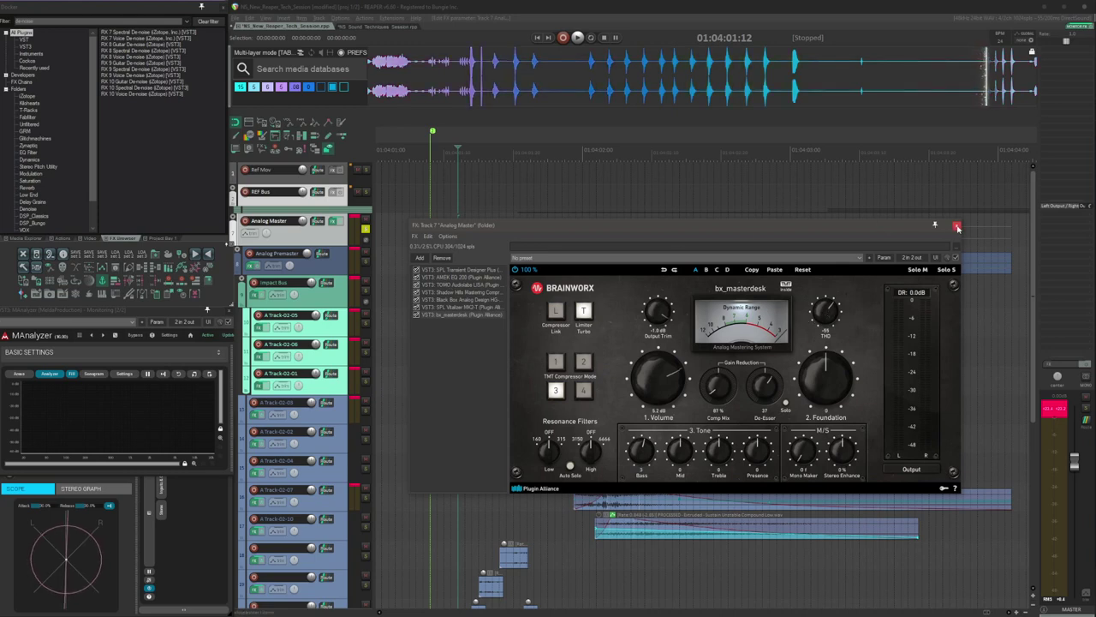
click(957, 228)
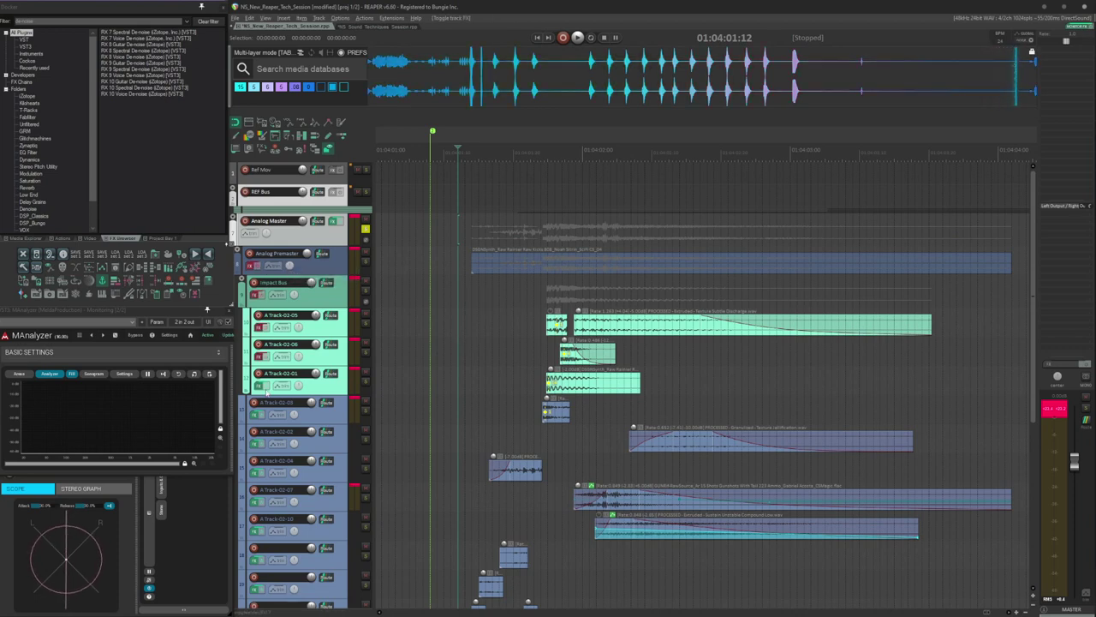
- Switch the effects on the Analog Premaster and its layer tracks back on and audition the fully processed mix
scroll(469, 380, down, 2)
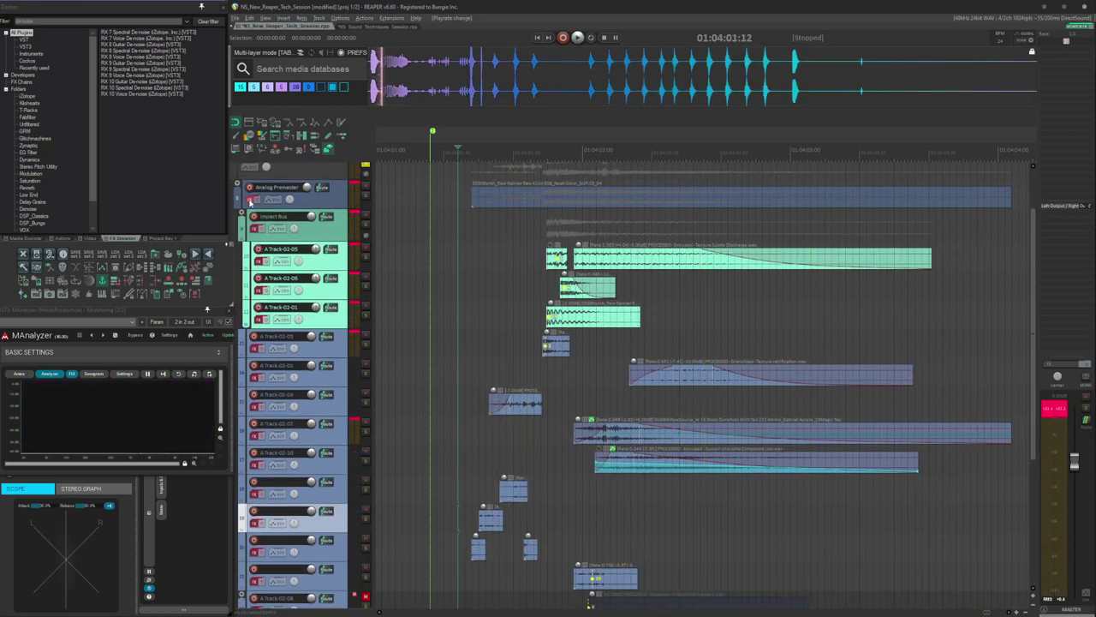
scroll(460, 411, up, 2)
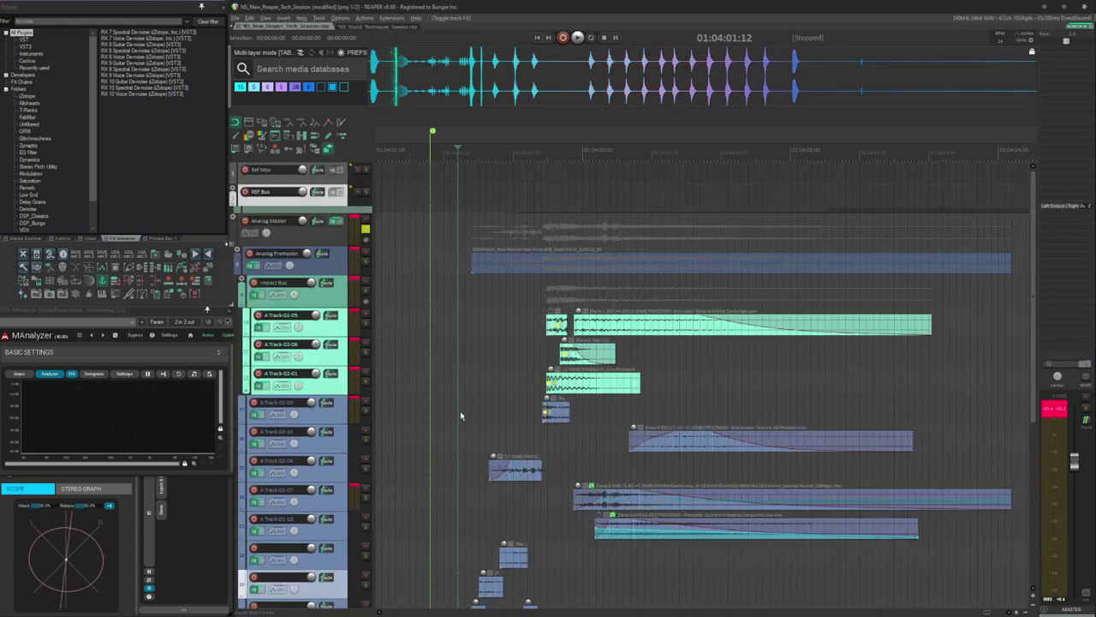
key(space)
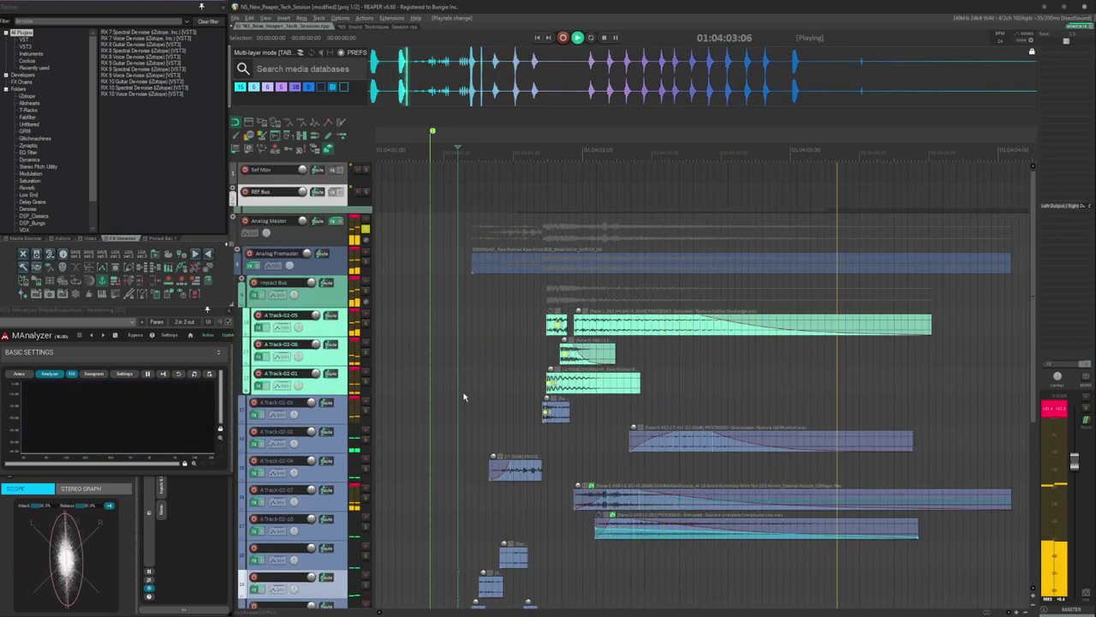
key(space)
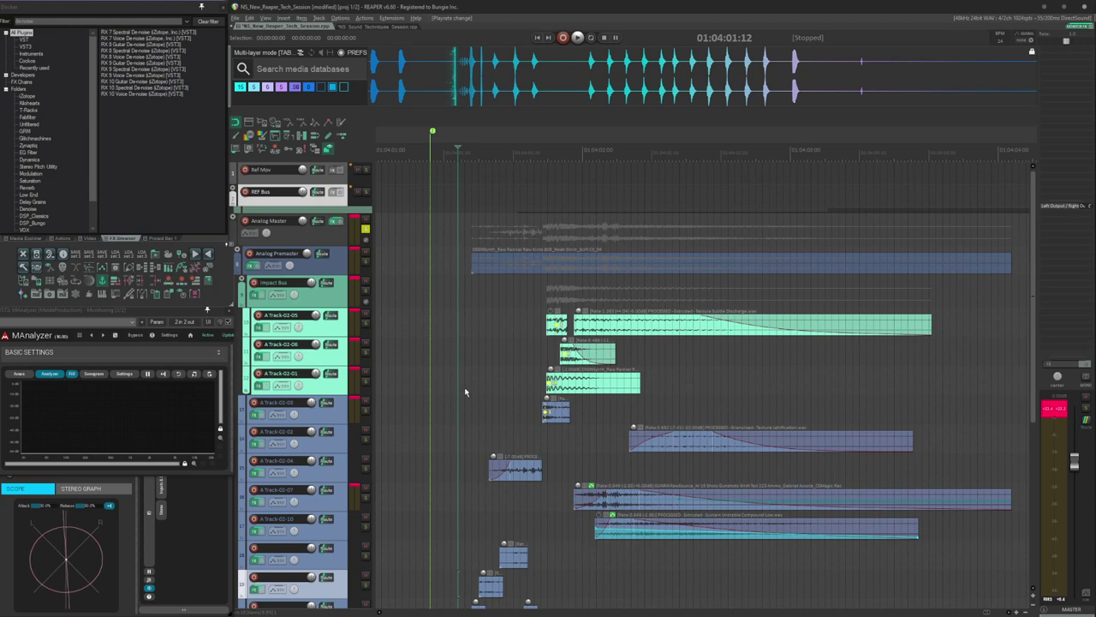